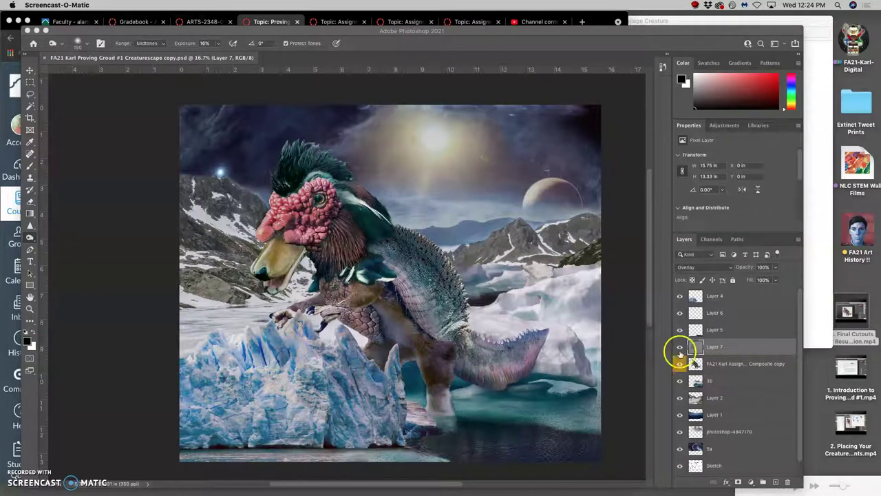
Keep Layer 7 in Overlay blend mode and select the Dodge Tool.
{"action": "left_click", "coordinate": [699, 267]}
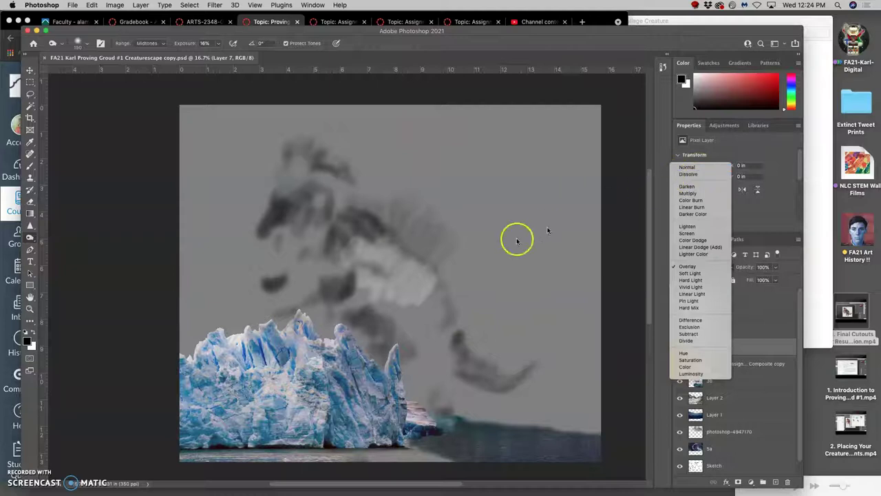
{"action": "left_click", "coordinate": [692, 267]}
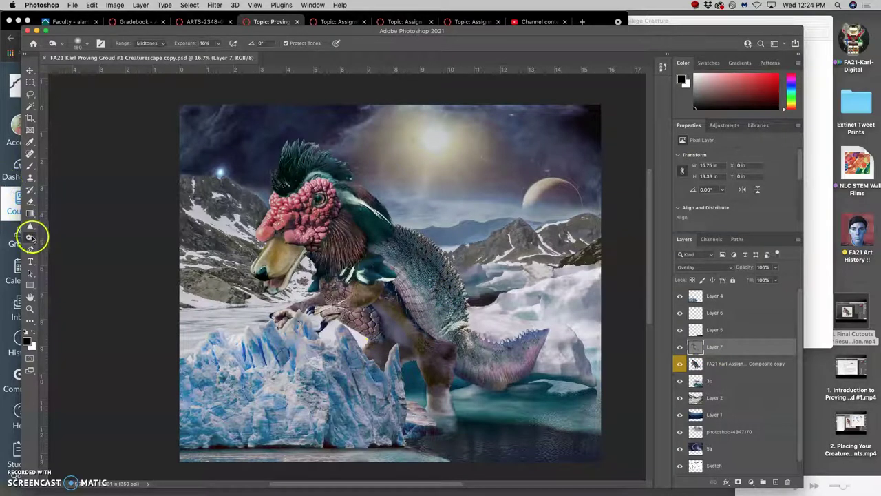
{"action": "left_click", "coordinate": [30, 237]}
{"action": "left_click", "coordinate": [62, 238]}
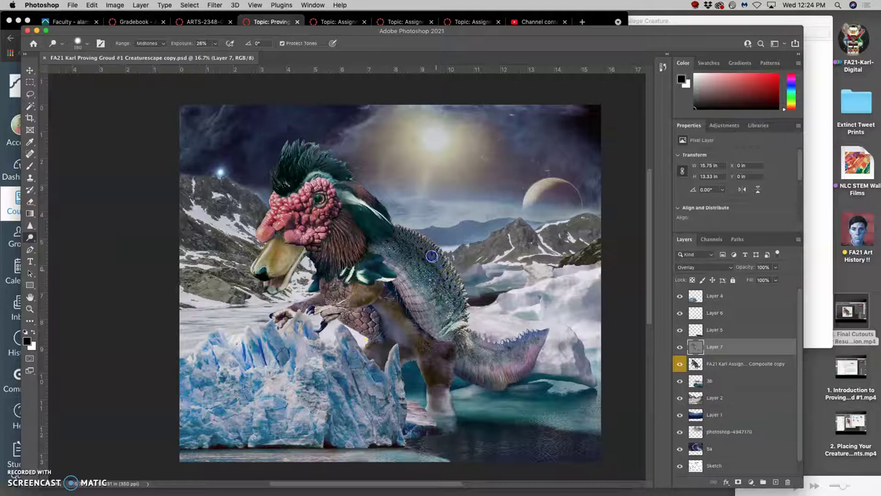
Dodge the creature's back, tail, leg, forearm and neck to brighten them.
{"action": "mouse_move", "coordinate": [421, 240]}
{"action": "left_mouse_down"}
{"action": "mouse_move", "coordinate": [460, 296]}
{"action": "mouse_move", "coordinate": [460, 314]}
{"action": "mouse_move", "coordinate": [468, 315]}
{"action": "mouse_move", "coordinate": [473, 296]}
{"action": "mouse_move", "coordinate": [496, 348]}
{"action": "left_mouse_up"}
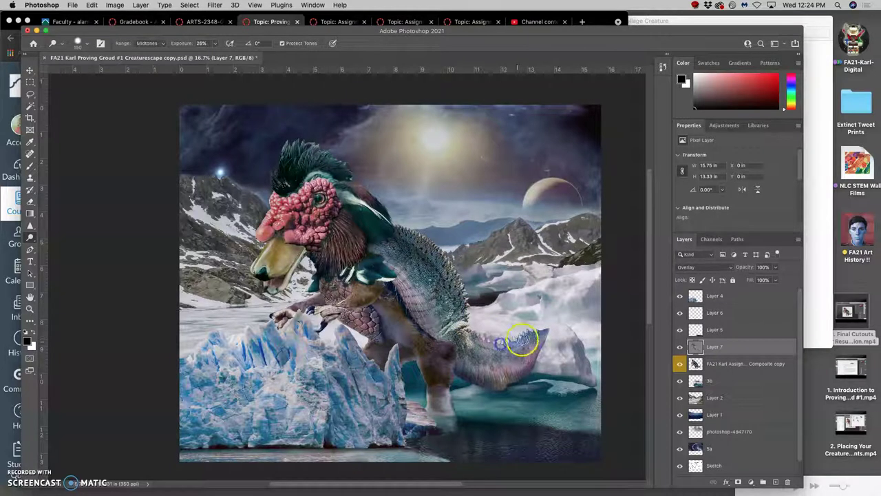
{"action": "left_click_drag", "start_coordinate": [525, 338], "coordinate": [534, 333]}
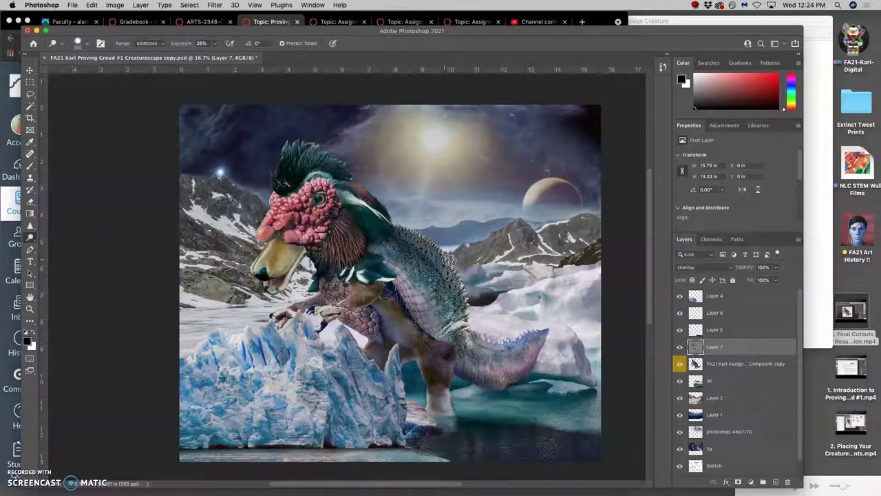
{"action": "mouse_move", "coordinate": [453, 260]}
{"action": "left_mouse_down"}
{"action": "mouse_move", "coordinate": [486, 312]}
{"action": "mouse_move", "coordinate": [486, 301]}
{"action": "mouse_move", "coordinate": [460, 290]}
{"action": "left_mouse_up"}
{"action": "mouse_move", "coordinate": [497, 311]}
{"action": "left_mouse_down"}
{"action": "mouse_move", "coordinate": [482, 383]}
{"action": "mouse_move", "coordinate": [478, 377]}
{"action": "mouse_move", "coordinate": [458, 404]}
{"action": "mouse_move", "coordinate": [454, 387]}
{"action": "mouse_move", "coordinate": [396, 358]}
{"action": "mouse_move", "coordinate": [301, 323]}
{"action": "mouse_move", "coordinate": [271, 291]}
{"action": "mouse_move", "coordinate": [274, 253]}
{"action": "left_mouse_up"}
{"action": "mouse_move", "coordinate": [320, 297]}
{"action": "left_mouse_down"}
{"action": "mouse_move", "coordinate": [266, 256]}
{"action": "mouse_move", "coordinate": [276, 246]}
{"action": "mouse_move", "coordinate": [274, 263]}
{"action": "left_mouse_up"}
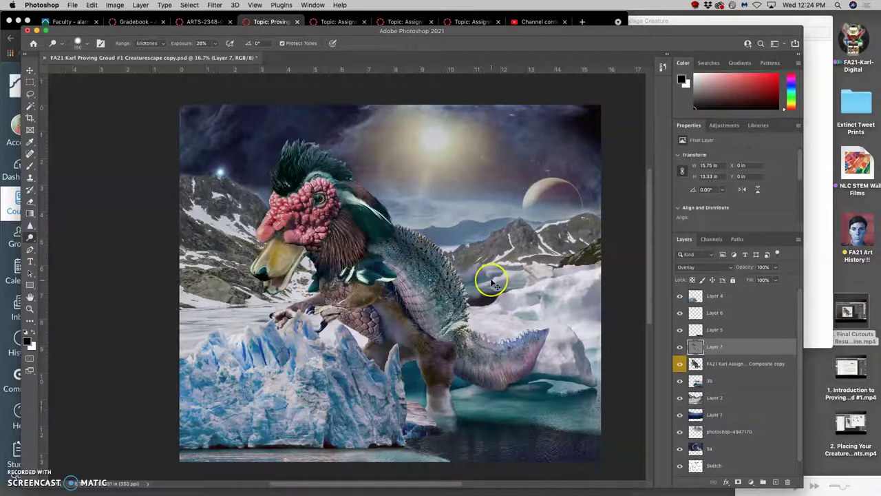
{"action": "mouse_move", "coordinate": [491, 276]}
{"action": "left_mouse_down"}
{"action": "mouse_move", "coordinate": [448, 258]}
{"action": "mouse_move", "coordinate": [430, 264]}
{"action": "left_mouse_up"}
Revert to the History state with one dodge stroke undone, then collapse the panel.
{"action": "left_click", "coordinate": [662, 67]}
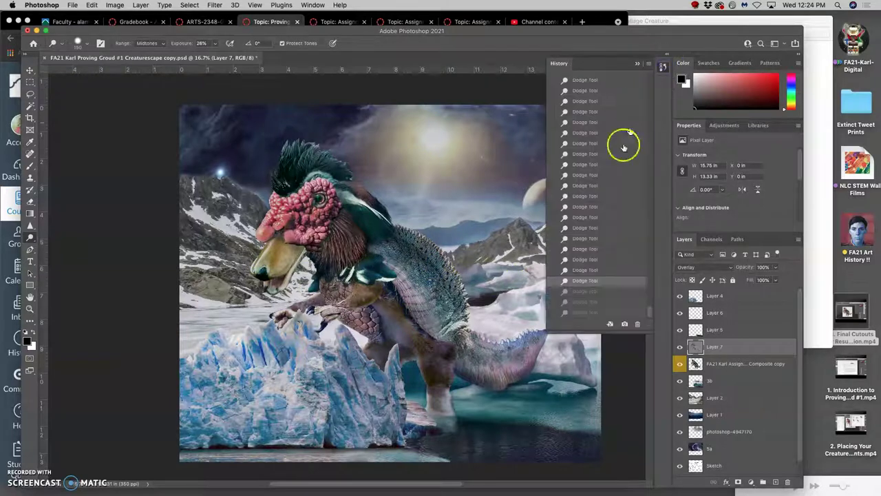
{"action": "left_click", "coordinate": [580, 282]}
{"action": "left_click", "coordinate": [579, 293]}
{"action": "left_click", "coordinate": [579, 303]}
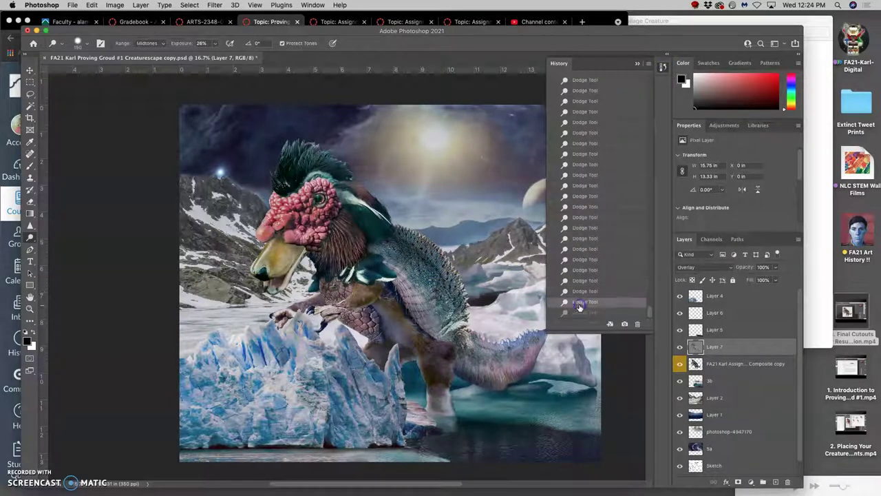
{"action": "left_click", "coordinate": [579, 293]}
{"action": "left_click", "coordinate": [579, 303]}
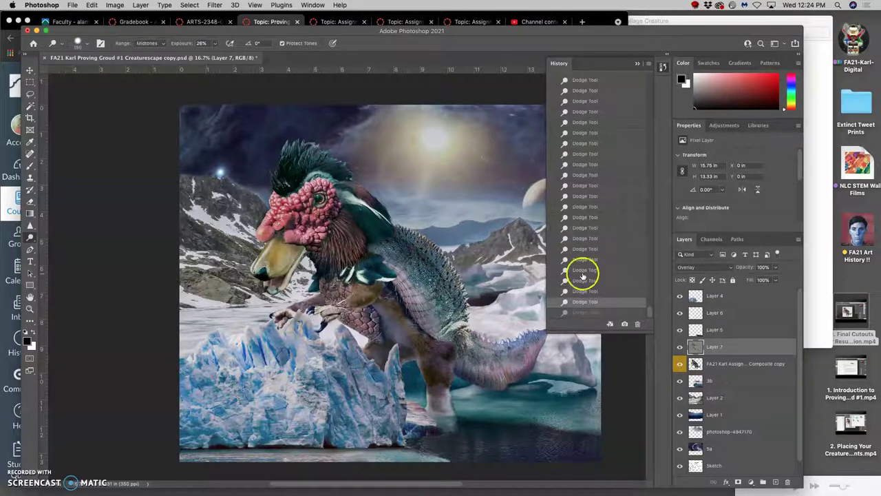
{"action": "left_click", "coordinate": [638, 63]}
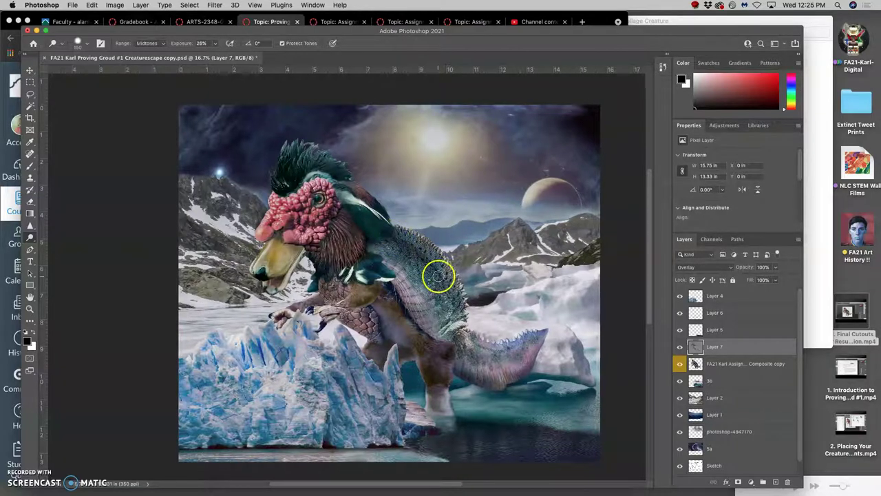
Dodge the dark neck and chest fur, then select the composite creature layer.
{"action": "mouse_move", "coordinate": [342, 246]}
{"action": "left_mouse_down"}
{"action": "mouse_move", "coordinate": [387, 330]}
{"action": "mouse_move", "coordinate": [335, 236]}
{"action": "mouse_move", "coordinate": [314, 232]}
{"action": "mouse_move", "coordinate": [389, 292]}
{"action": "left_mouse_up"}
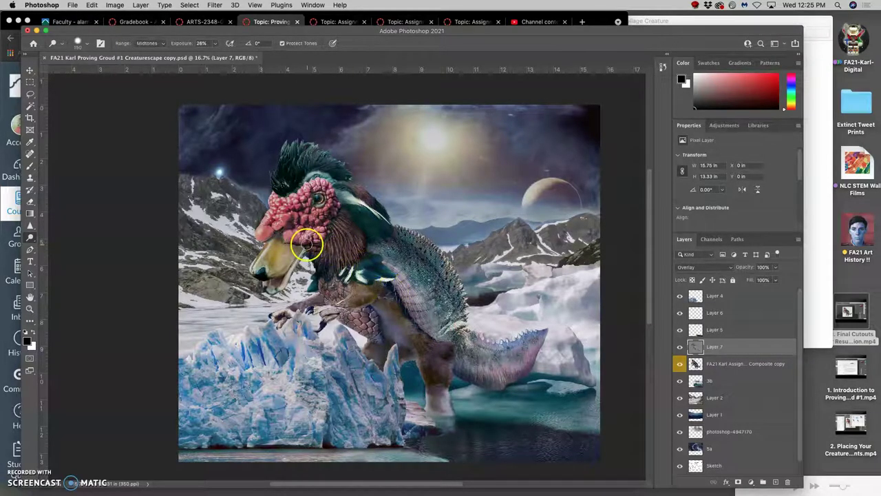
{"action": "scroll", "coordinate": [306, 245], "scroll_direction": "up", "scroll_amount": 3}
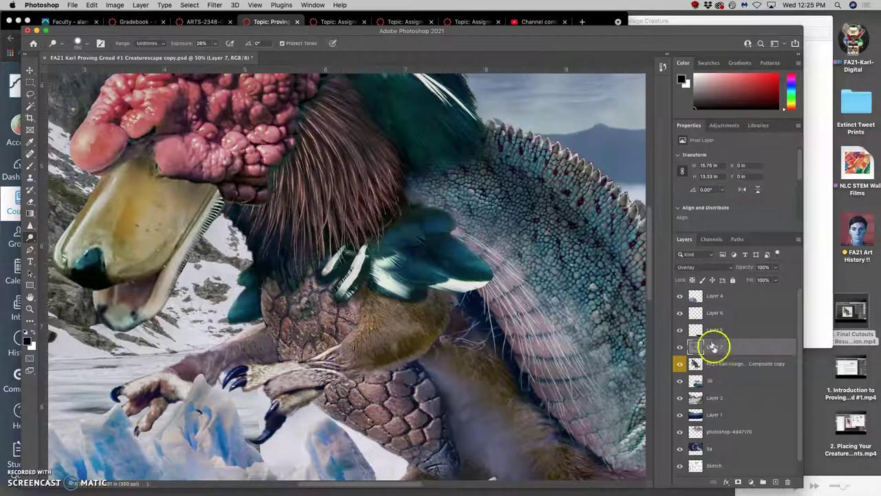
{"action": "left_click", "coordinate": [716, 364]}
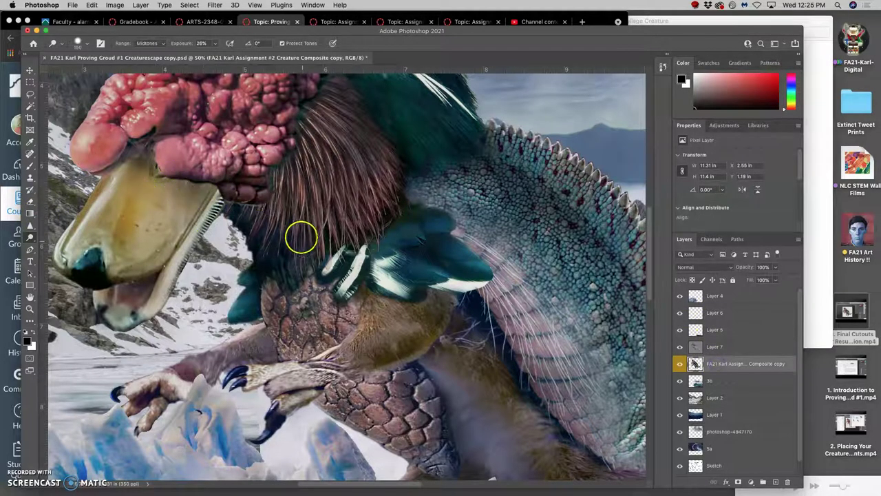
{"action": "key", "text": "super+minus"}
{"action": "key", "text": "super+minus"}
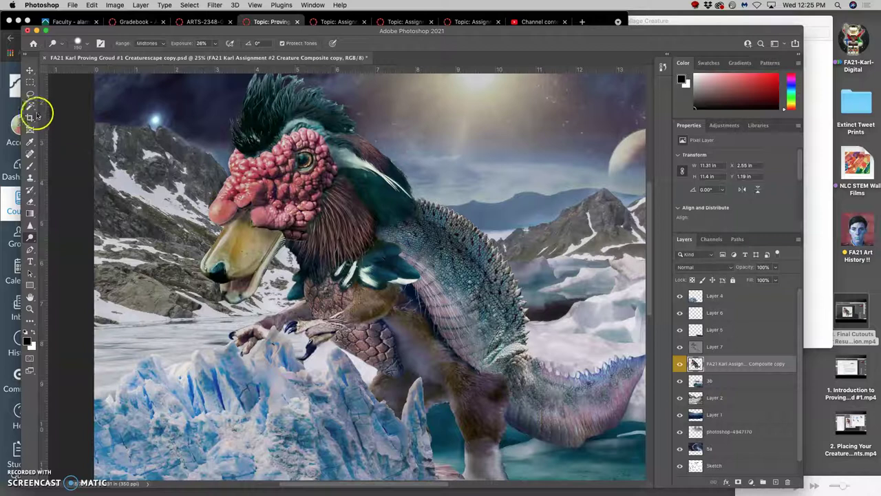
Lasso the creature's head on the composite layer and copy it to new Layer 8.
{"action": "left_click", "coordinate": [30, 94]}
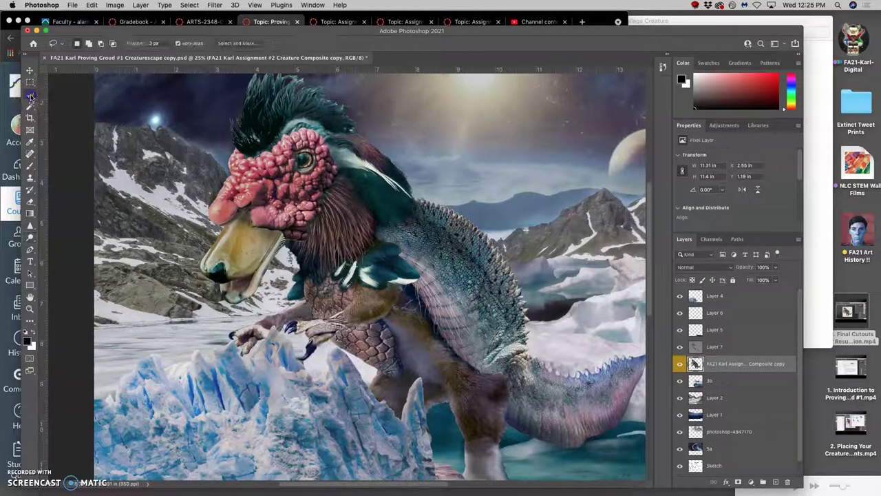
{"action": "left_click", "coordinate": [298, 126]}
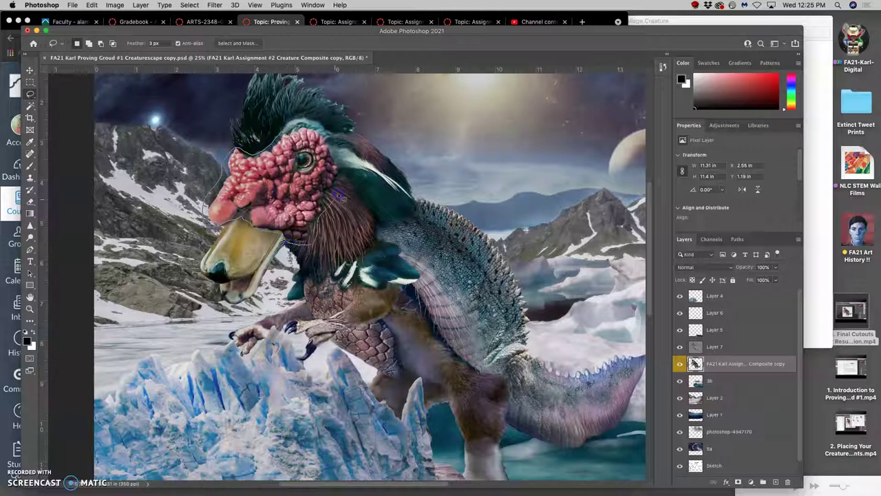
{"action": "left_click_drag", "start_coordinate": [300, 124], "coordinate": [299, 127]}
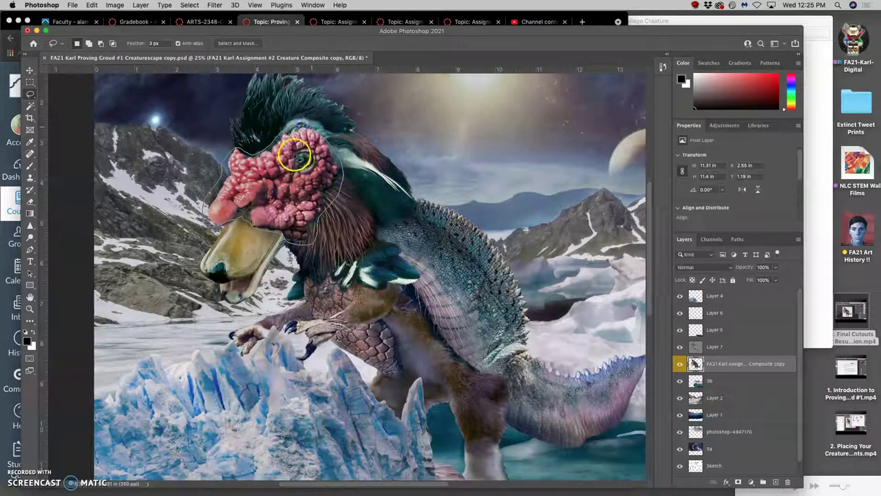
{"action": "left_click", "coordinate": [680, 364]}
{"action": "left_click", "coordinate": [679, 364]}
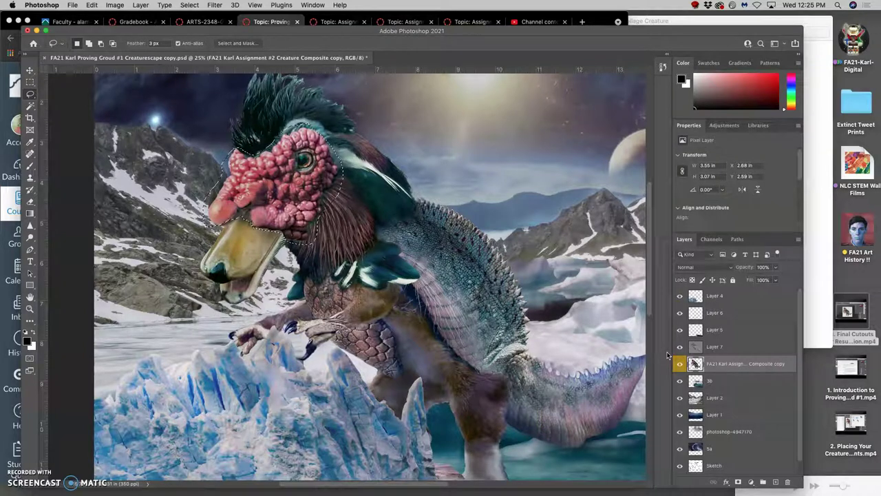
{"action": "key", "text": "super+j"}
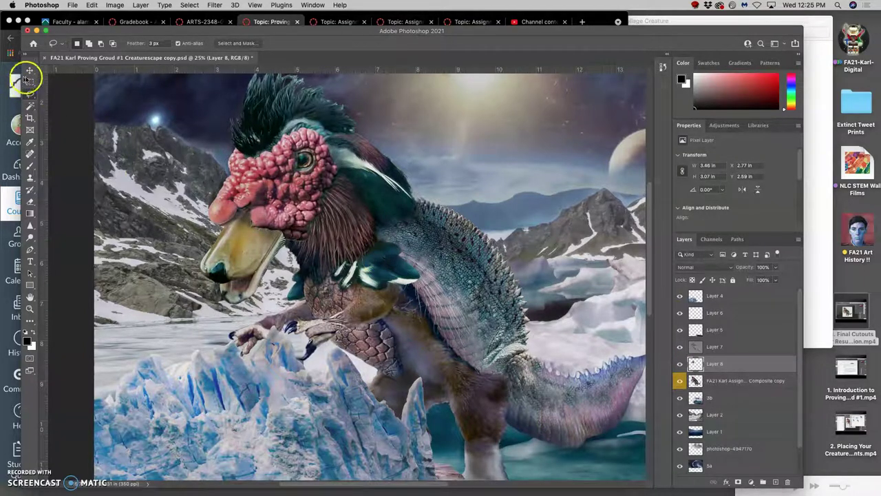
Select the Dodge Tool and limit its Range to Shadows.
{"action": "left_click", "coordinate": [679, 381]}
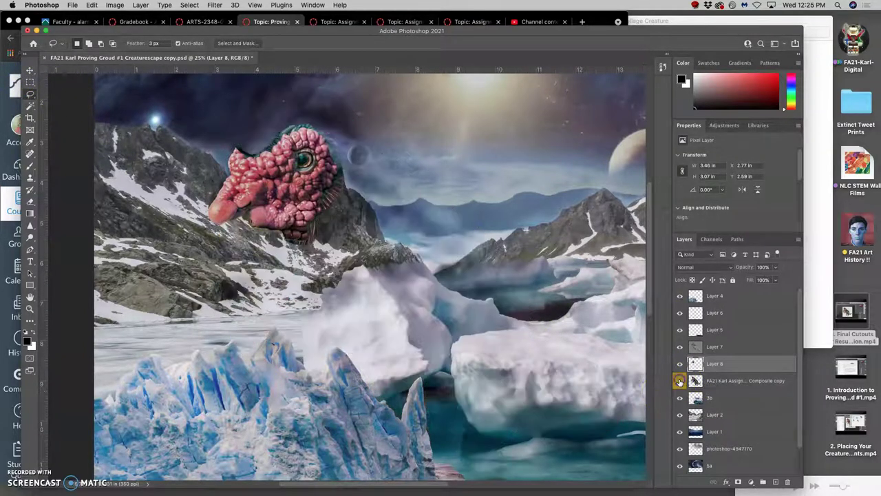
{"action": "left_click", "coordinate": [679, 381]}
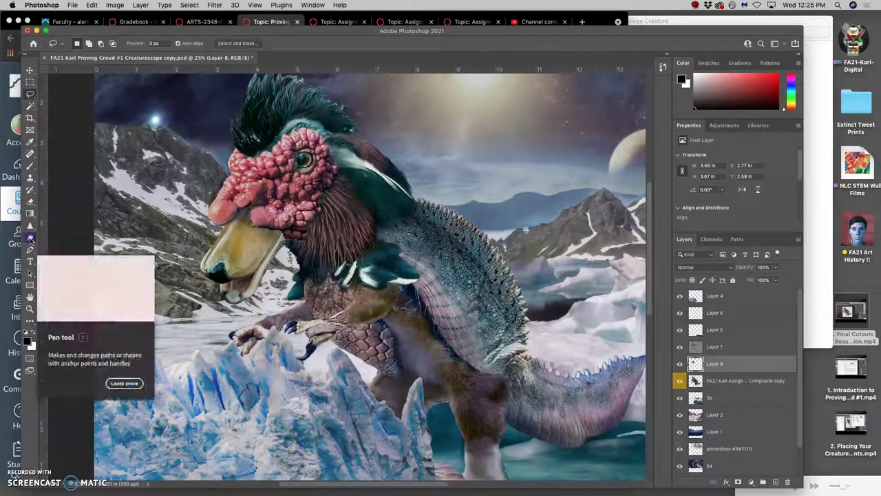
{"action": "left_click", "coordinate": [31, 239]}
{"action": "left_click", "coordinate": [62, 236]}
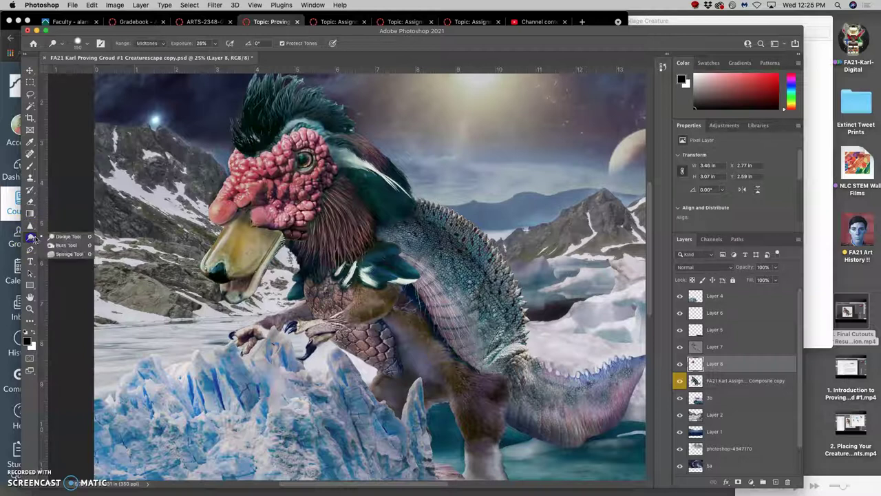
{"action": "left_click", "coordinate": [30, 238]}
{"action": "left_click", "coordinate": [147, 43]}
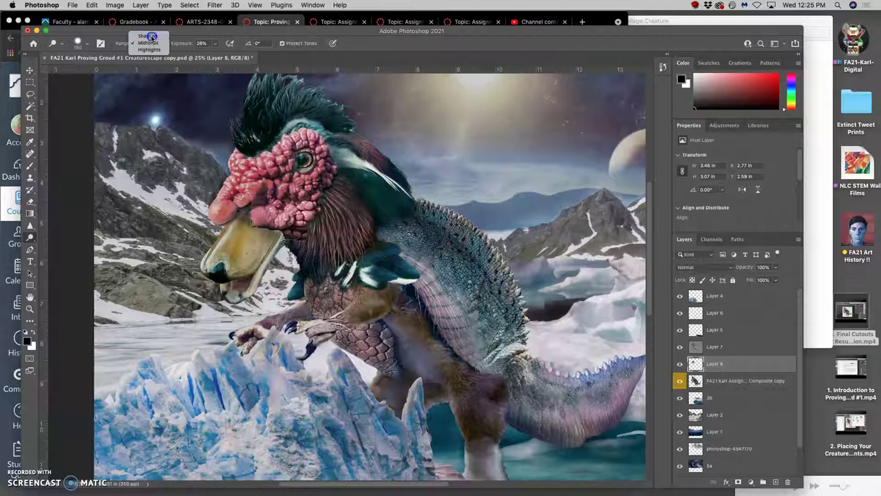
{"action": "left_click", "coordinate": [151, 36]}
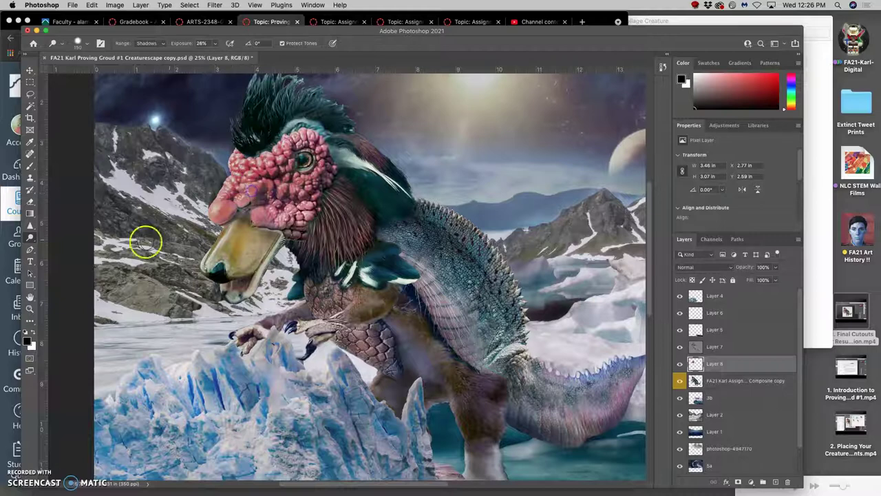
Erase the pink flesh along the top and upper-left edge of the beak on Layer 8.
{"action": "left_click", "coordinate": [30, 202]}
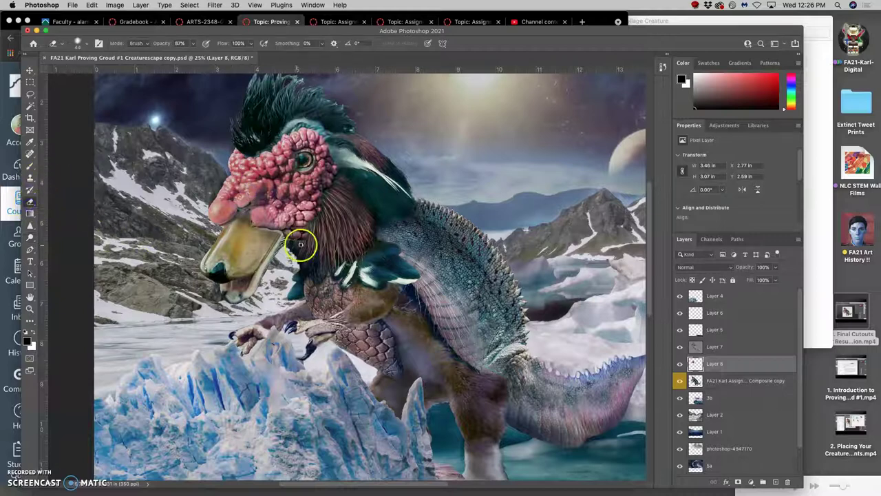
{"action": "key", "text": "super+equal"}
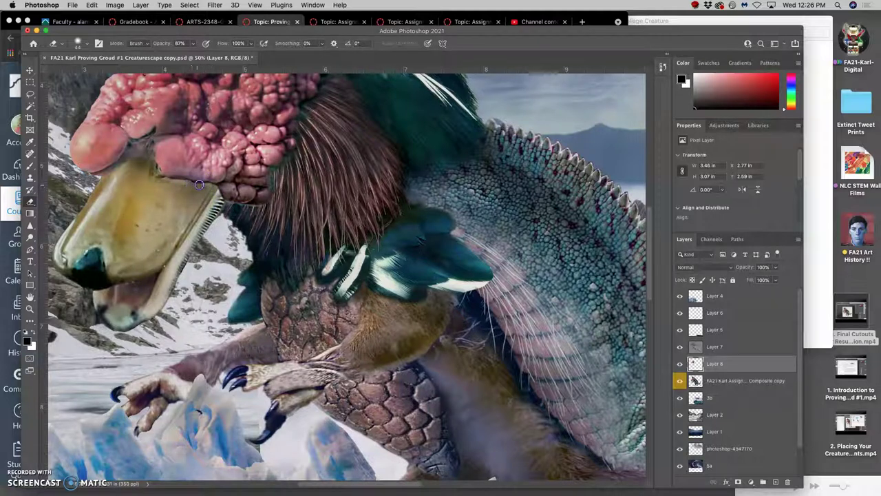
{"action": "left_click_drag", "start_coordinate": [212, 187], "coordinate": [180, 181]}
{"action": "left_click_drag", "start_coordinate": [118, 191], "coordinate": [106, 174]}
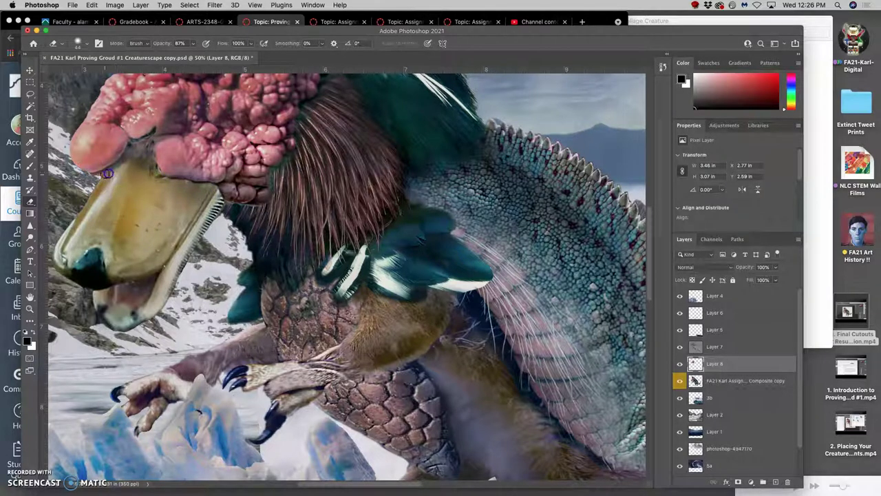
{"action": "left_click", "coordinate": [30, 236]}
{"action": "left_click", "coordinate": [66, 245]}
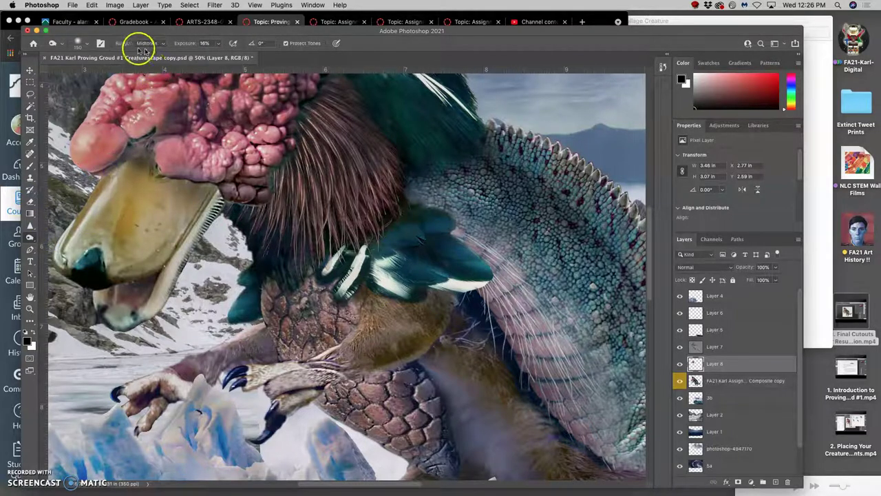
Shrink the dodge brush to 73 px on Midtones and brighten the flesh beside the beak.
{"action": "left_click", "coordinate": [81, 44]}
{"action": "mouse_move", "coordinate": [108, 71]}
{"action": "left_mouse_down"}
{"action": "mouse_move", "coordinate": [117, 72]}
{"action": "mouse_move", "coordinate": [93, 70]}
{"action": "left_mouse_up"}
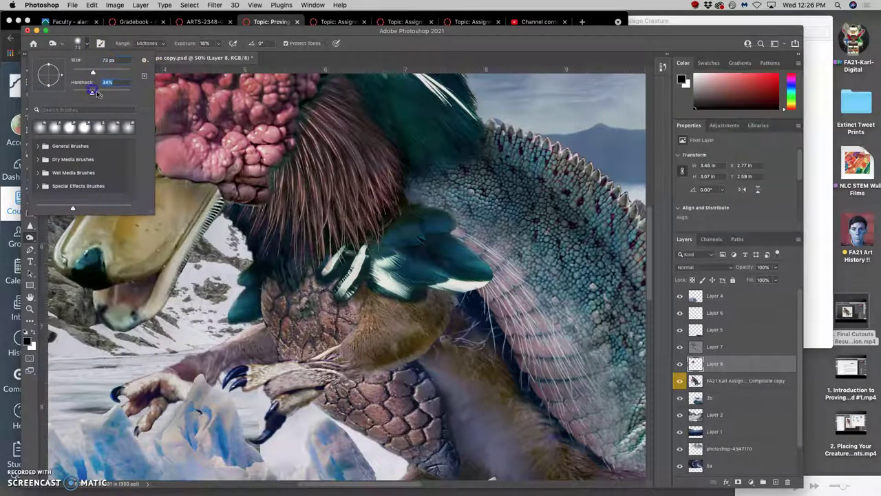
{"action": "left_click", "coordinate": [160, 175]}
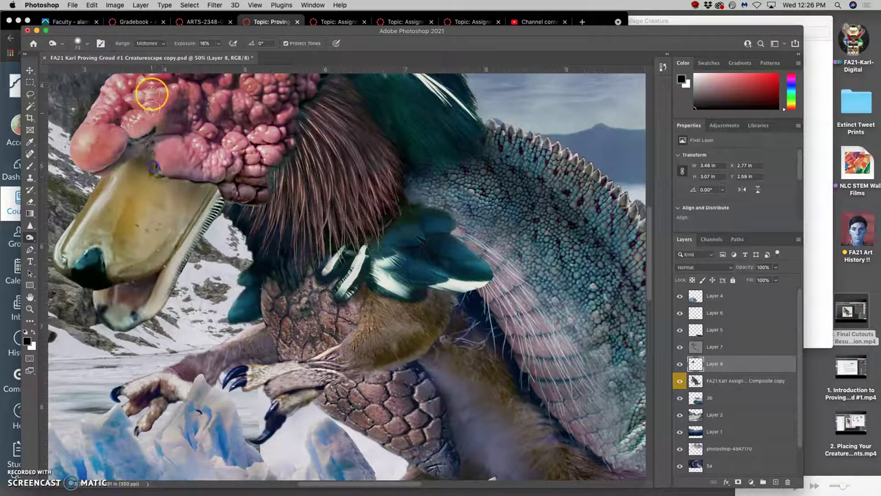
{"action": "left_click", "coordinate": [147, 43]}
{"action": "left_click", "coordinate": [149, 43]}
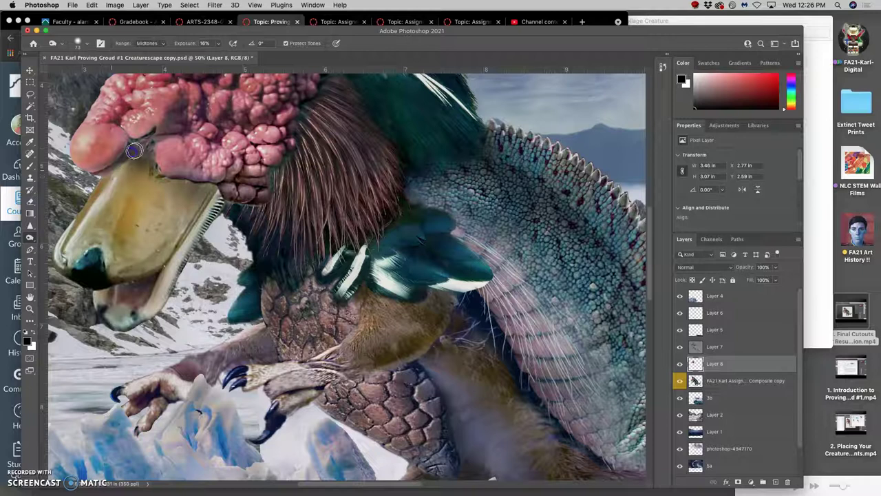
{"action": "left_click", "coordinate": [163, 173]}
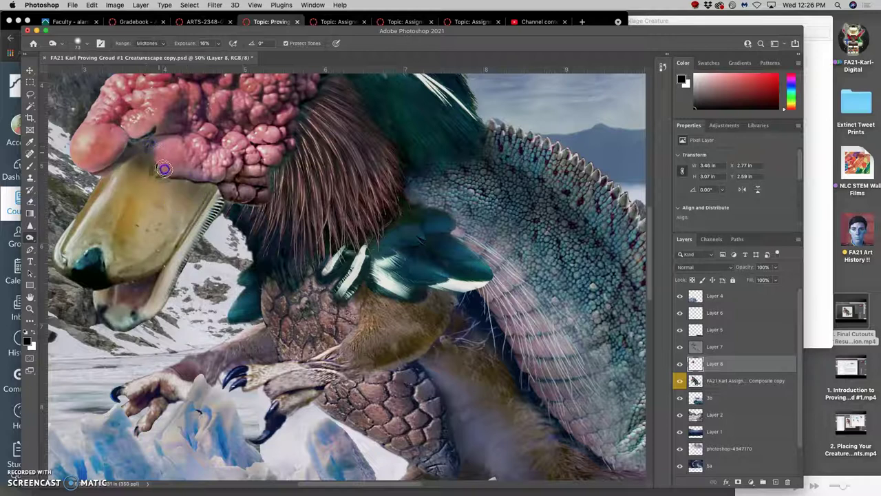
{"action": "mouse_move", "coordinate": [165, 171]}
{"action": "left_mouse_down"}
{"action": "mouse_move", "coordinate": [227, 181]}
{"action": "mouse_move", "coordinate": [271, 205]}
{"action": "mouse_move", "coordinate": [232, 188]}
{"action": "mouse_move", "coordinate": [200, 194]}
{"action": "left_mouse_up"}
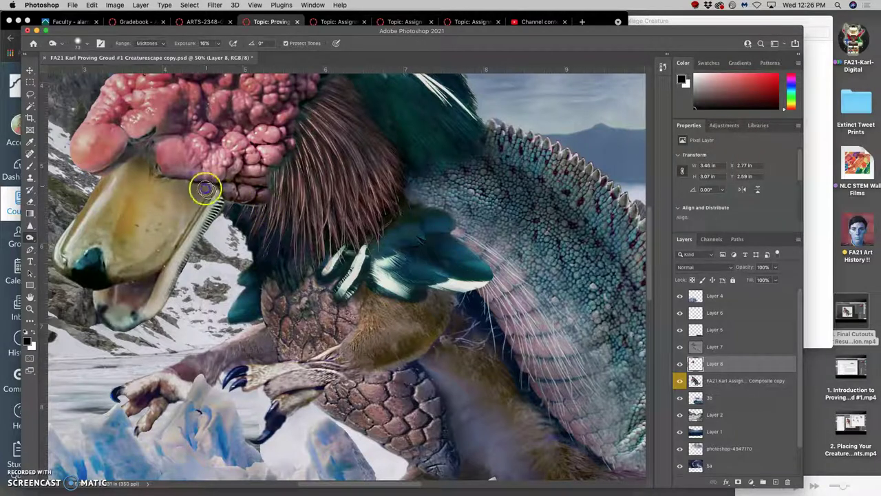
Lighten the flesh edge above the beak on the composite layer, comparing with Layer 8 hidden.
{"action": "left_click", "coordinate": [709, 380]}
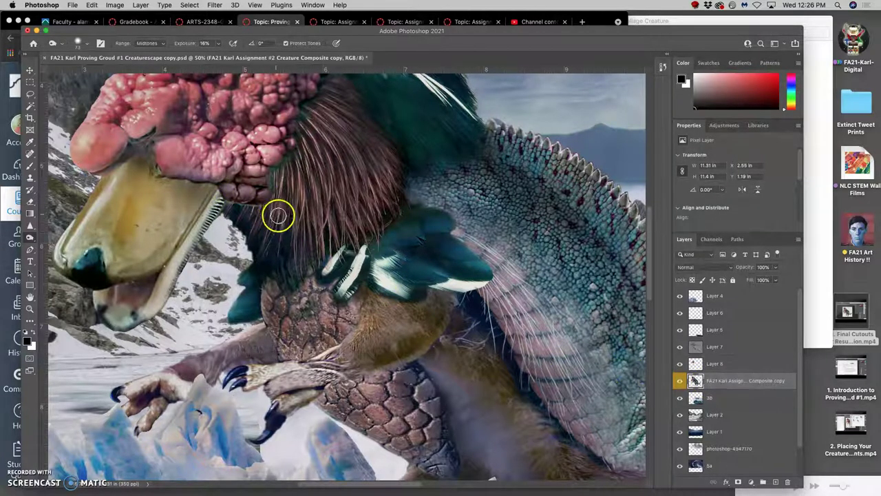
{"action": "left_click", "coordinate": [203, 187]}
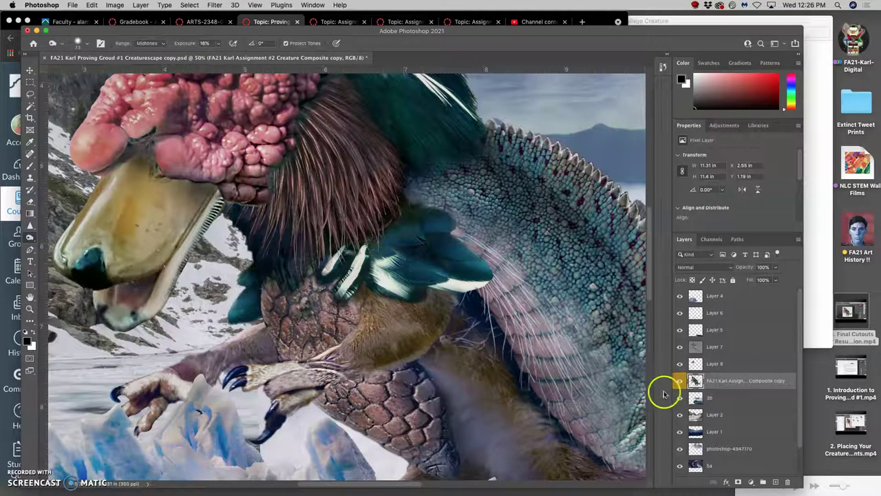
{"action": "left_click", "coordinate": [681, 363]}
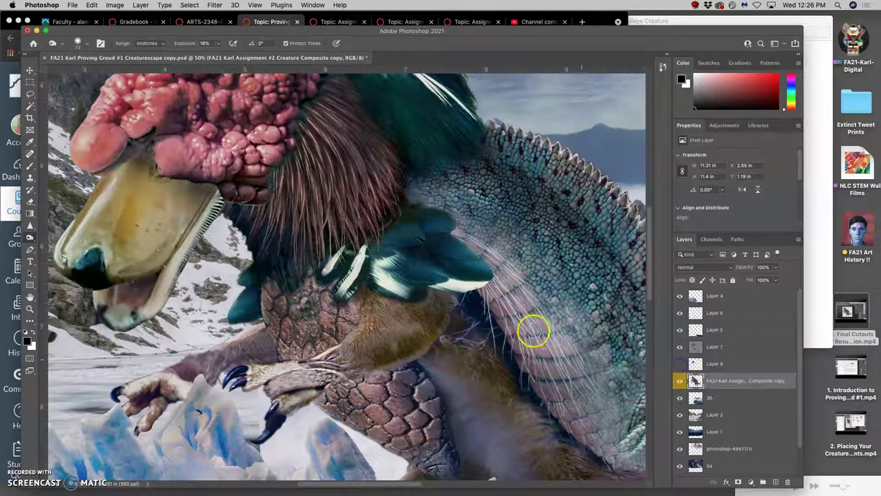
{"action": "left_click", "coordinate": [680, 380]}
{"action": "left_click", "coordinate": [680, 380]}
{"action": "left_click", "coordinate": [681, 364]}
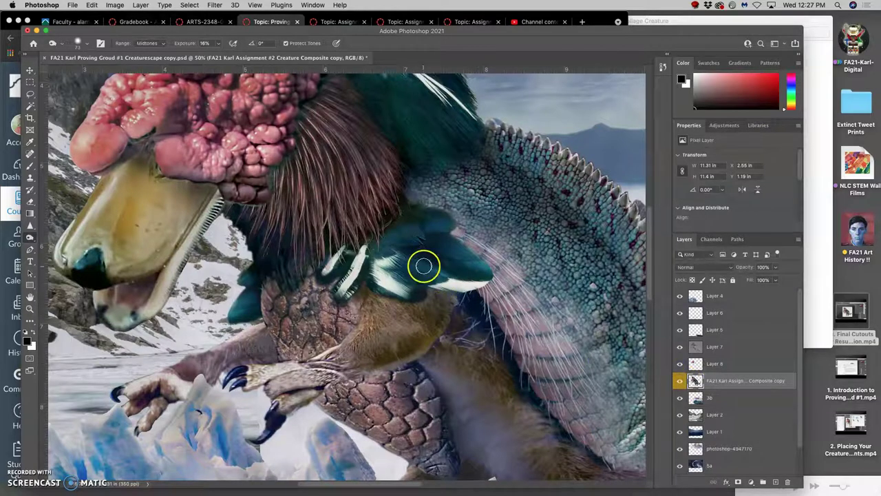
Dodge the creature's arm on the composite creature layer.
{"action": "key", "text": "super+minus"}
{"action": "key", "text": "super+minus"}
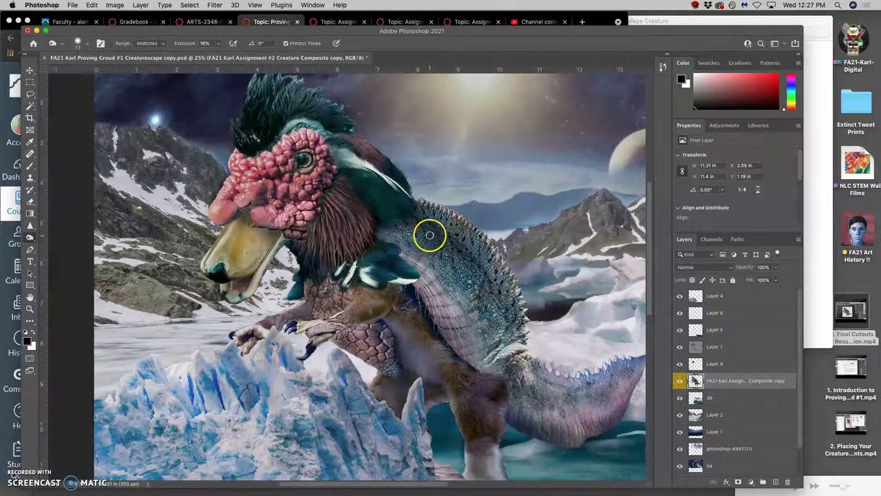
{"action": "scroll", "coordinate": [430, 251], "scroll_direction": "down", "scroll_amount": 3}
{"action": "scroll", "coordinate": [429, 251], "scroll_direction": "right", "scroll_amount": 4}
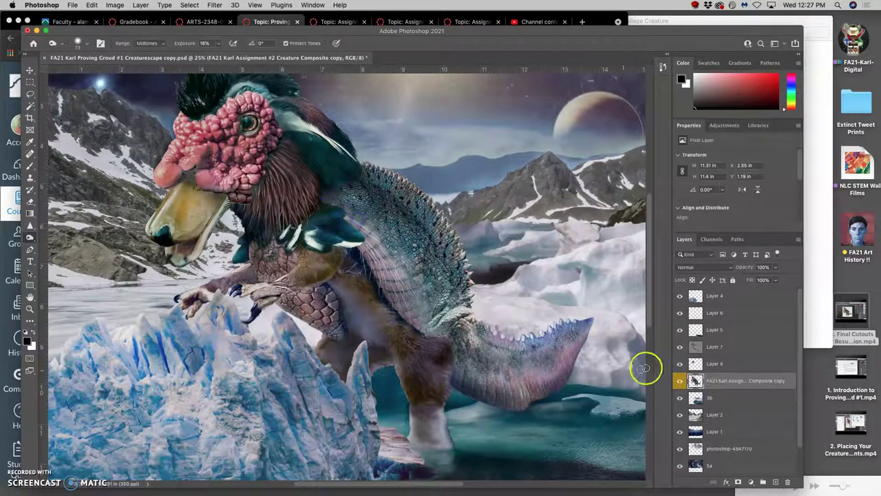
{"action": "left_click", "coordinate": [701, 346]}
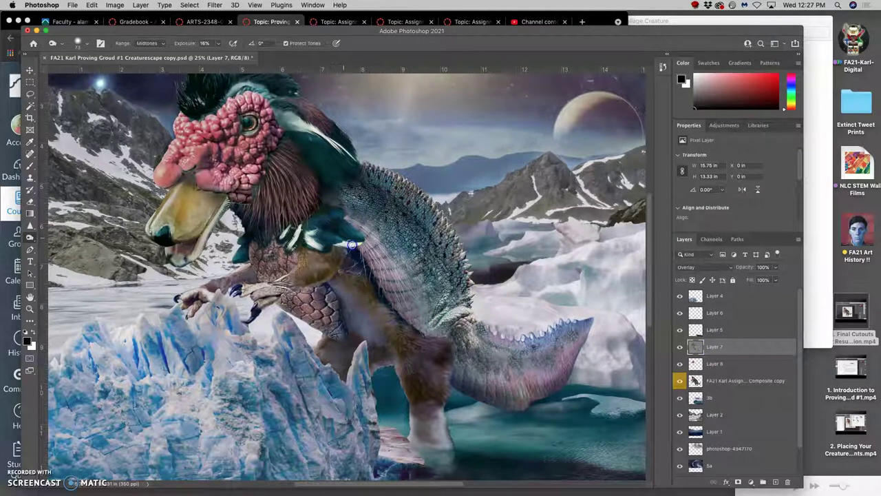
{"action": "left_click", "coordinate": [716, 380]}
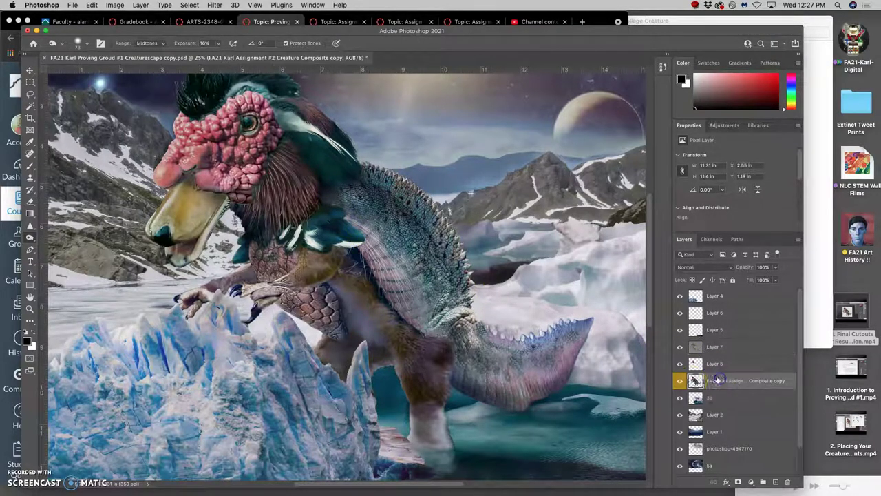
{"action": "mouse_move", "coordinate": [401, 300]}
{"action": "left_mouse_down"}
{"action": "mouse_move", "coordinate": [376, 289]}
{"action": "mouse_move", "coordinate": [329, 317]}
{"action": "mouse_move", "coordinate": [279, 297]}
{"action": "mouse_move", "coordinate": [277, 316]}
{"action": "mouse_move", "coordinate": [198, 295]}
{"action": "left_mouse_up"}
Lasso the creature's arm and claw and copy them onto new Layer 9.
{"action": "left_click", "coordinate": [30, 94]}
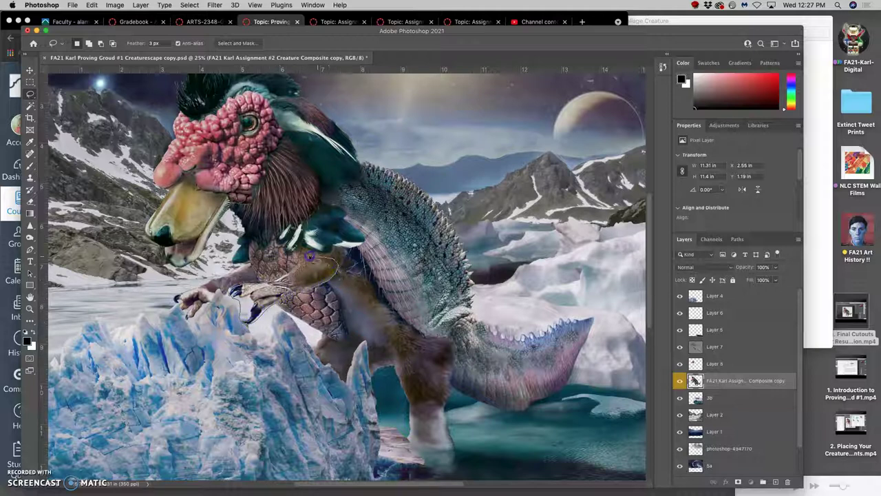
{"action": "left_click", "coordinate": [288, 298]}
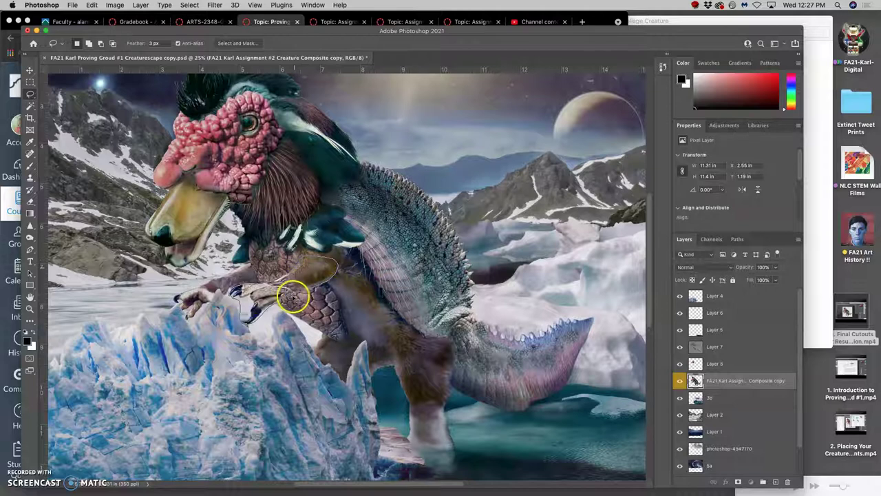
{"action": "left_click_drag", "start_coordinate": [294, 298], "coordinate": [296, 298]}
{"action": "key", "text": "super+j"}
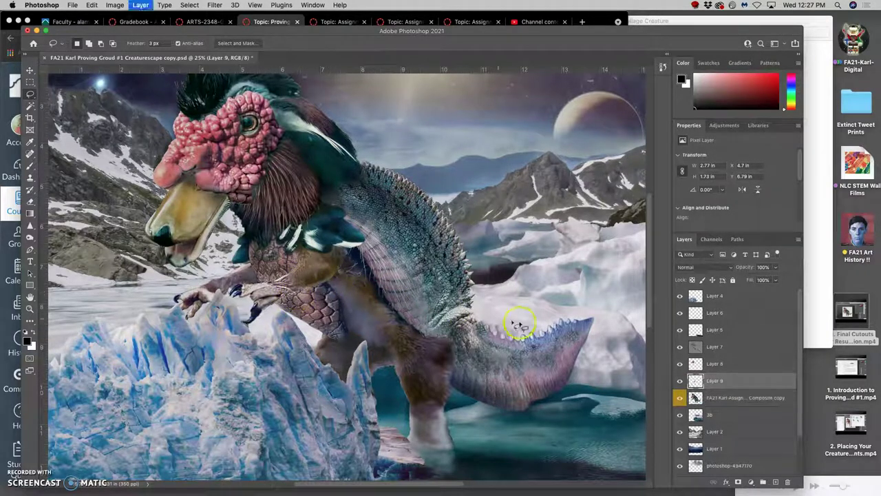
Enlarge the copied arm slightly, move Layer 9 to the top, and nudge it lower.
{"action": "key", "text": "super+t"}
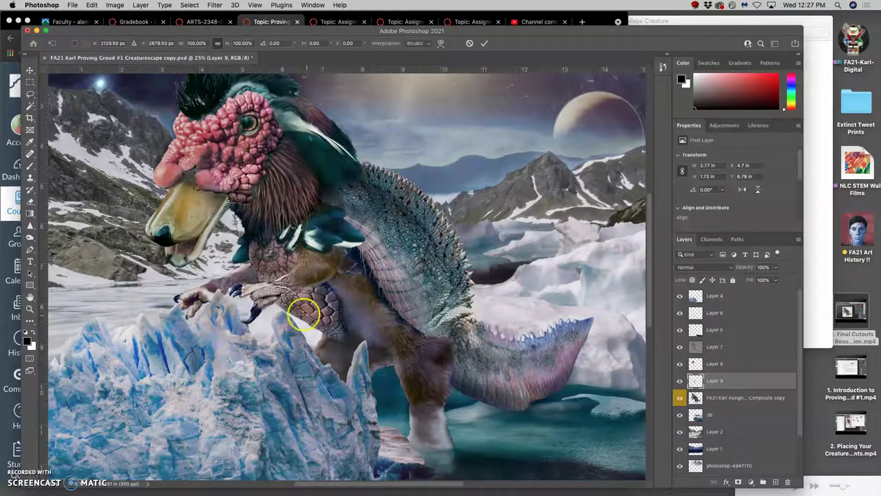
{"action": "left_click", "coordinate": [30, 70]}
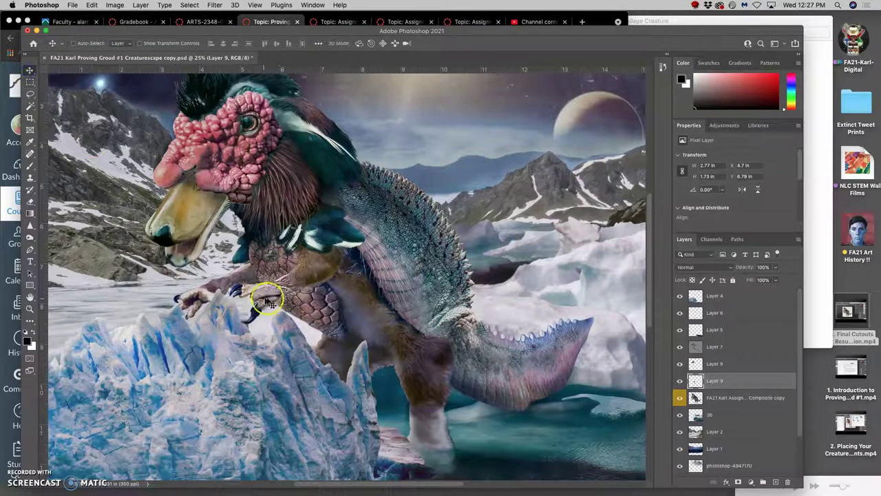
{"action": "key", "text": "super+t"}
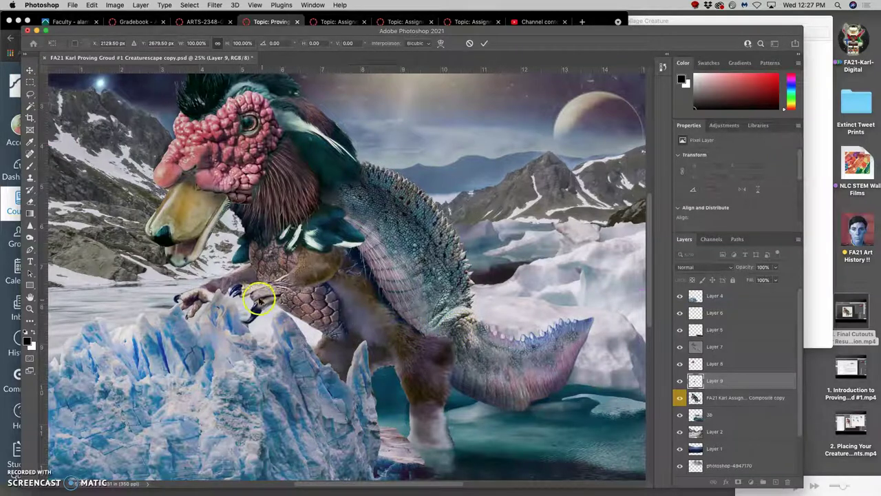
{"action": "left_click_drag", "start_coordinate": [228, 323], "coordinate": [213, 337]}
{"action": "mouse_move", "coordinate": [261, 298]}
{"action": "left_mouse_down"}
{"action": "mouse_move", "coordinate": [275, 296]}
{"action": "mouse_move", "coordinate": [244, 294]}
{"action": "mouse_move", "coordinate": [279, 296]}
{"action": "mouse_move", "coordinate": [261, 296]}
{"action": "left_mouse_up"}
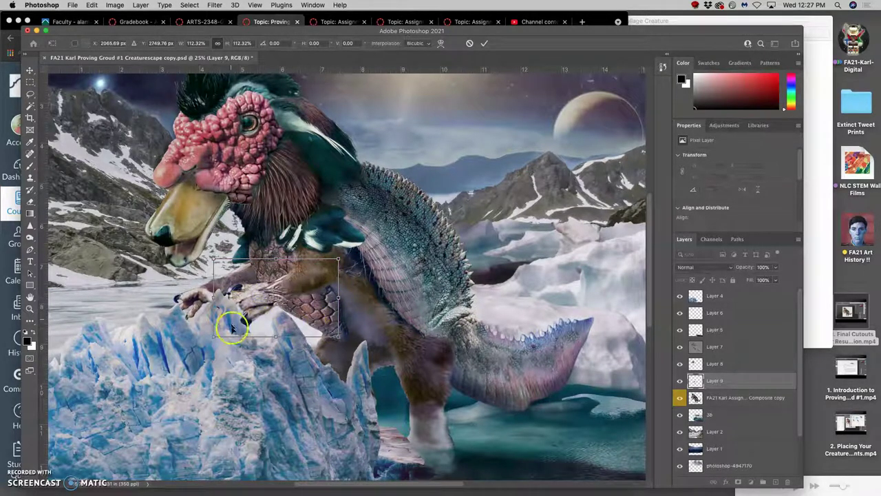
{"action": "key", "text": "Return"}
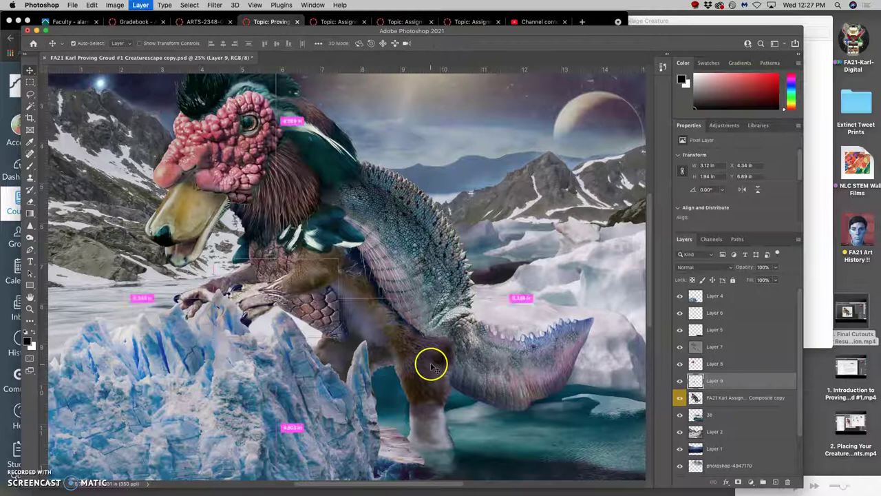
{"action": "key", "text": "super+bracketright"}
{"action": "key", "text": "super+bracketright"}
{"action": "key", "text": "super+bracketright"}
{"action": "key", "text": "super+bracketright"}
{"action": "key", "text": "super+bracketright"}
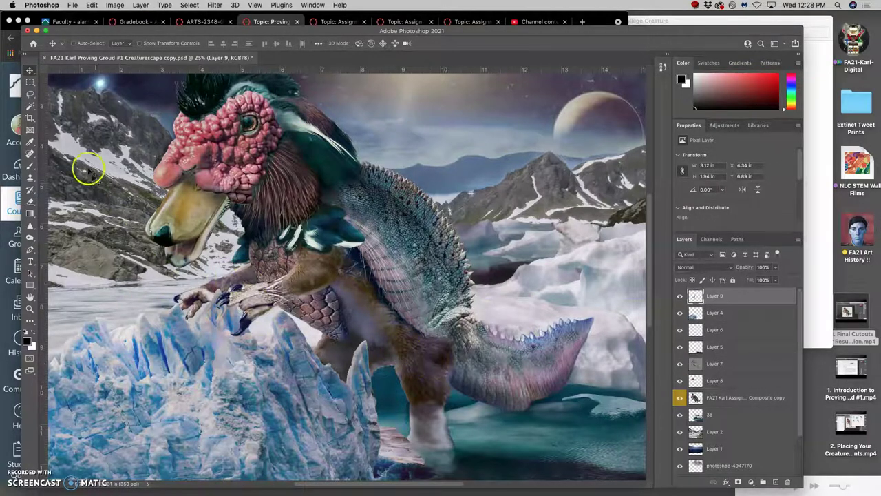
{"action": "left_click_drag", "start_coordinate": [289, 276], "coordinate": [290, 275]}
{"action": "key", "text": "super+t"}
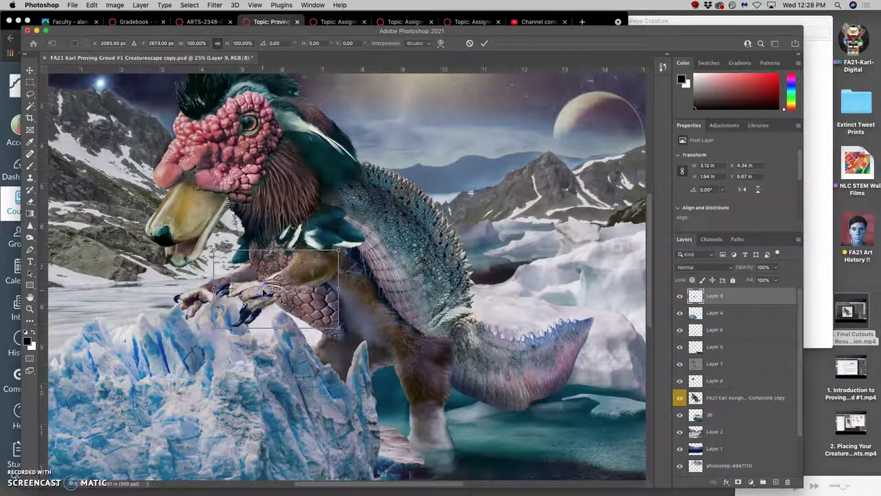
Warp the copied arm so its claw bends down onto the ice block, then commit.
{"action": "right_click", "coordinate": [264, 292]}
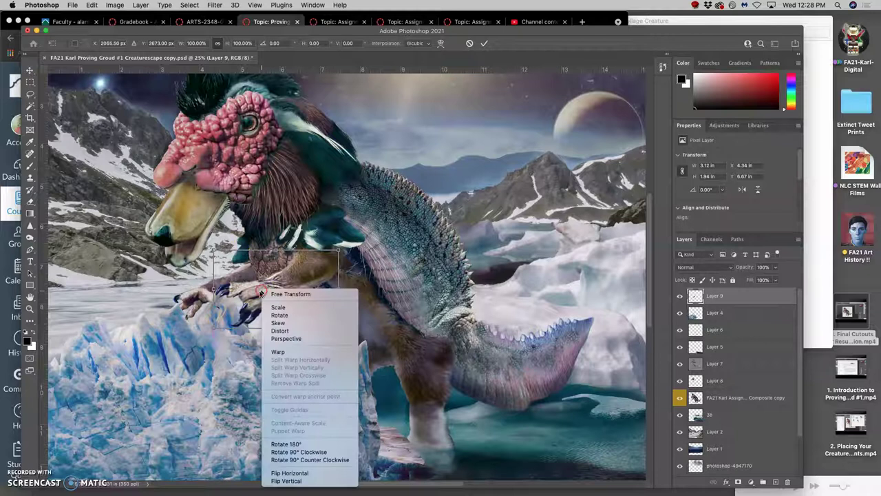
{"action": "left_click", "coordinate": [275, 351]}
{"action": "left_click_drag", "start_coordinate": [265, 307], "coordinate": [240, 322]}
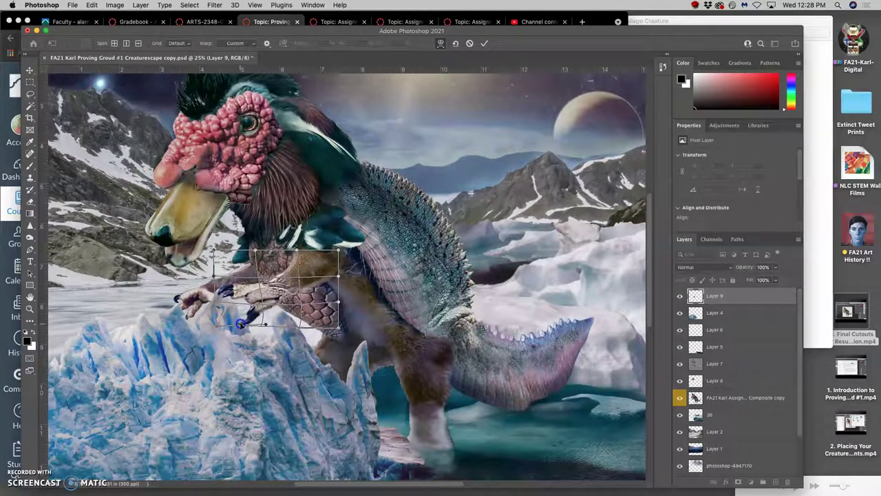
{"action": "left_click_drag", "start_coordinate": [260, 289], "coordinate": [294, 273]}
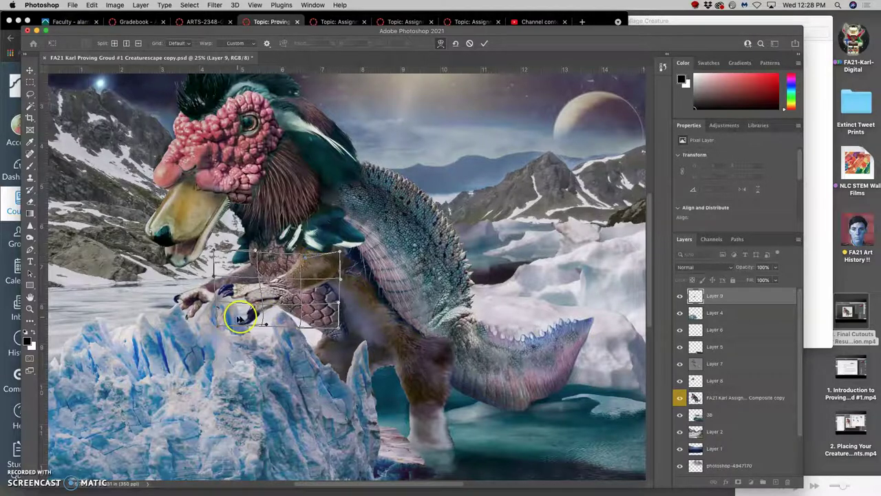
{"action": "left_click_drag", "start_coordinate": [239, 317], "coordinate": [258, 287]}
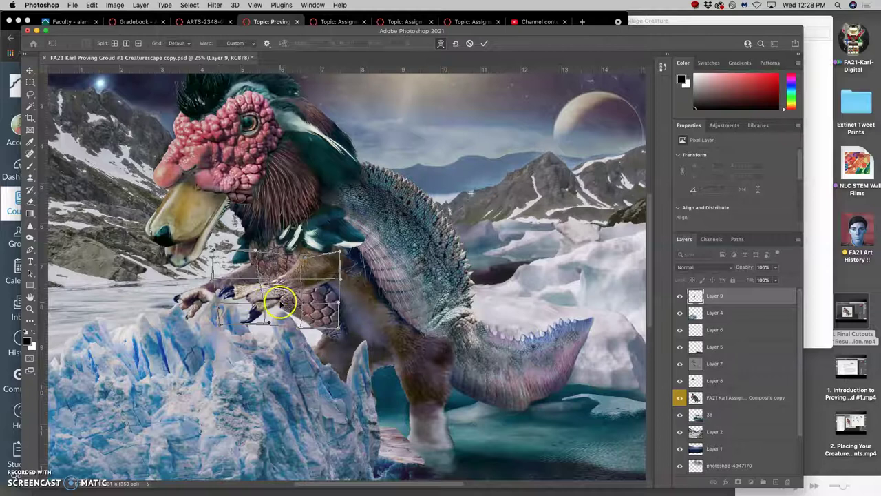
{"action": "key", "text": "Return"}
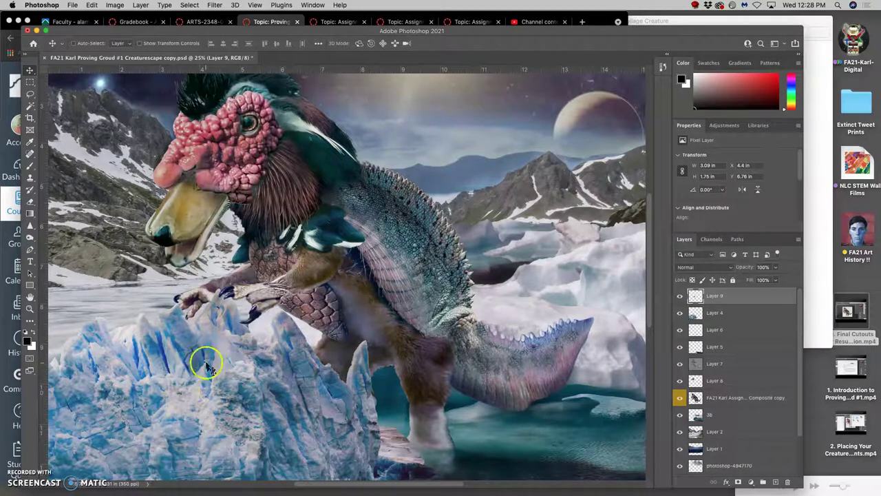
Zoom out, compare the warped claw with Layer 9 on and off, then save the Creaturescape PSD.
{"action": "key", "text": "super+minus"}
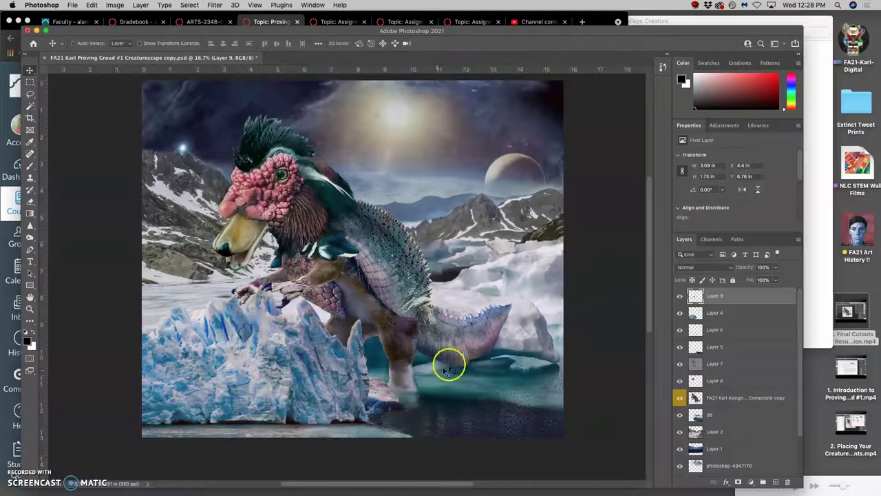
{"action": "left_click", "coordinate": [681, 297]}
{"action": "left_click", "coordinate": [680, 297]}
{"action": "left_click", "coordinate": [680, 298]}
{"action": "left_click", "coordinate": [680, 297]}
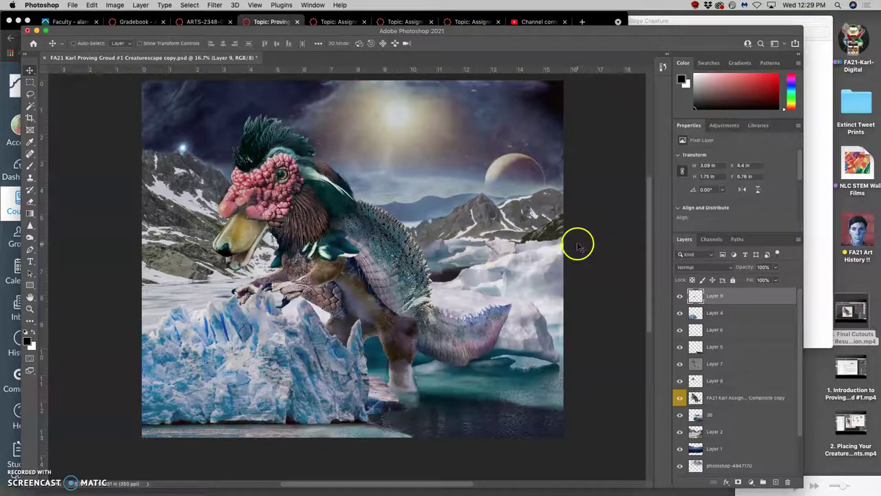
{"action": "key", "text": "super+s"}
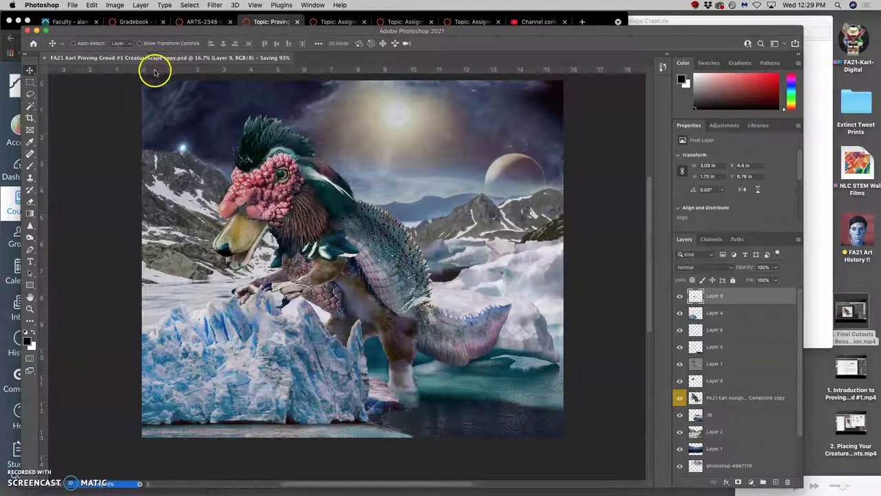
Open pixabay.com in a new Chrome tab.
{"action": "left_click", "coordinate": [605, 15]}
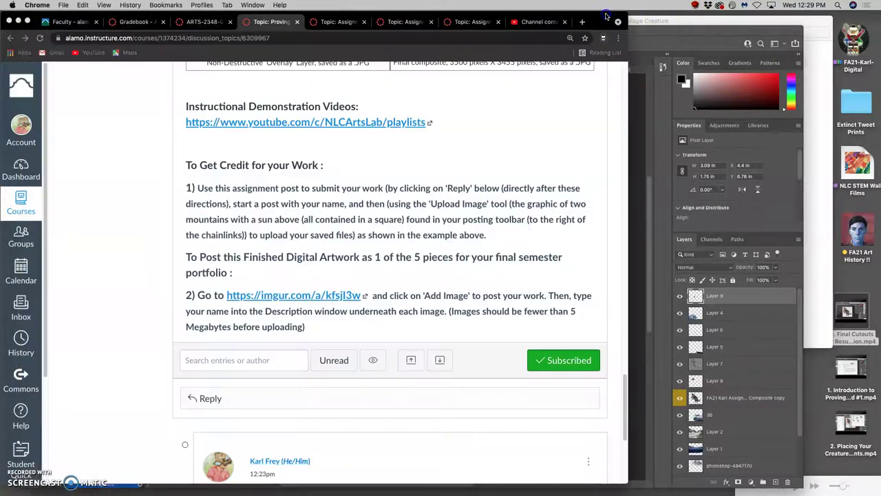
{"action": "left_click", "coordinate": [583, 22]}
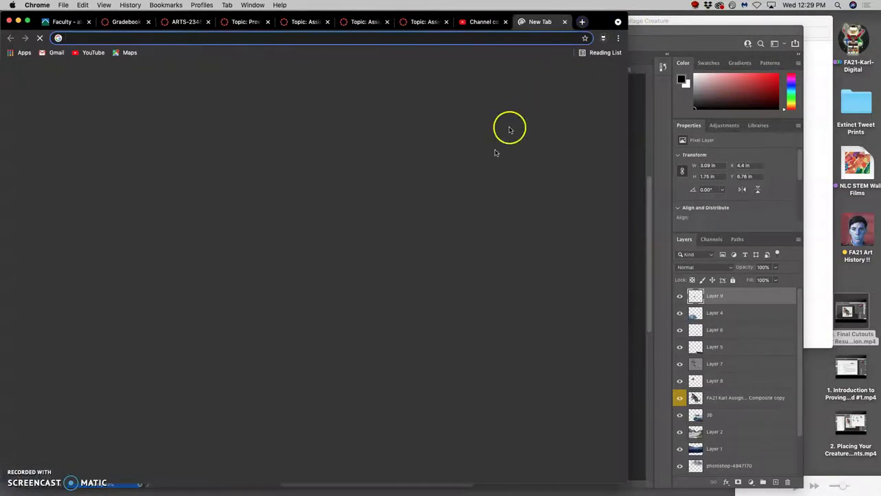
{"action": "type", "text": "pixaba"}
{"action": "key", "text": "Return"}
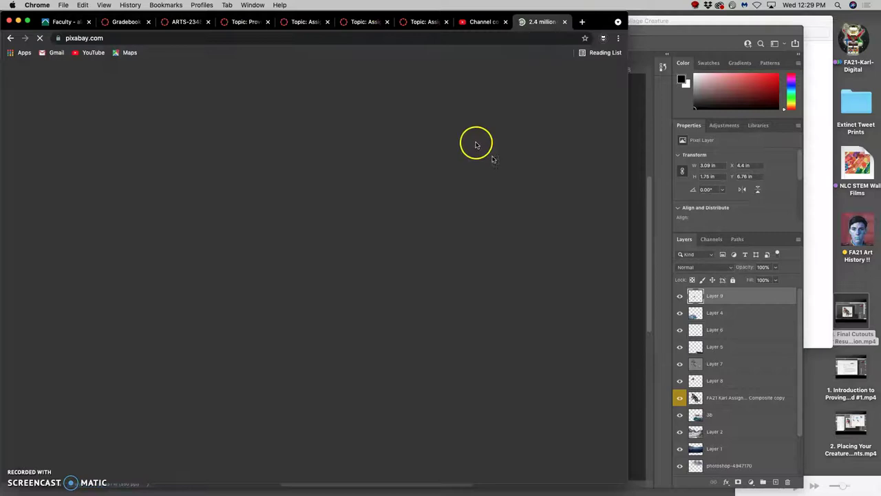
Search Pixabay for 'frozen mist' and look over the results.
{"action": "left_click", "coordinate": [185, 232]}
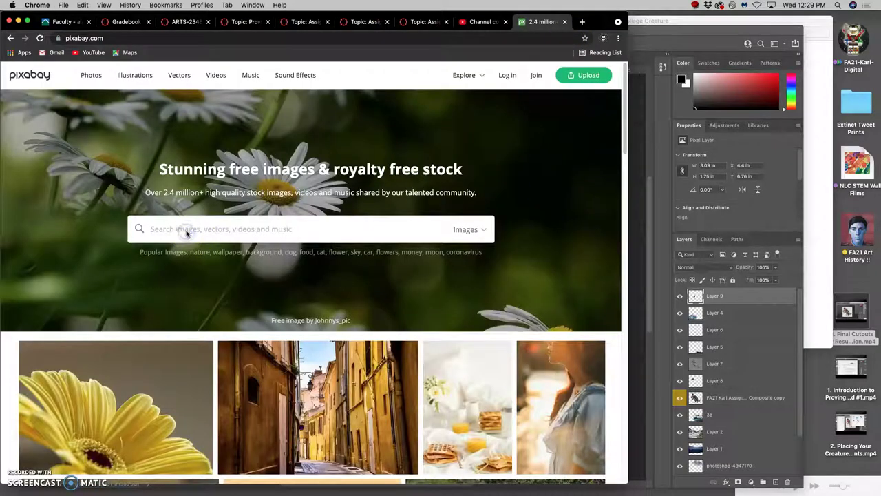
{"action": "type", "text": "frozen mist"}
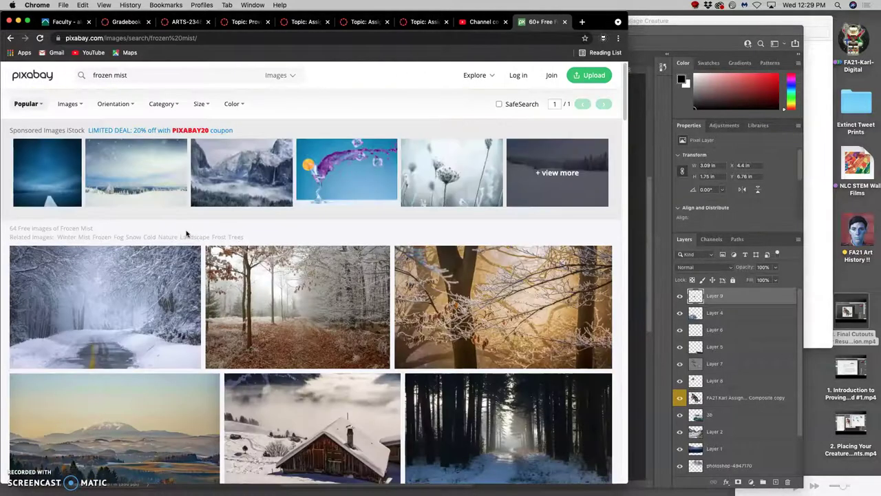
{"action": "scroll", "coordinate": [263, 237], "scroll_direction": "down", "scroll_amount": 5}
{"action": "scroll", "coordinate": [264, 235], "scroll_direction": "up", "scroll_amount": 5}
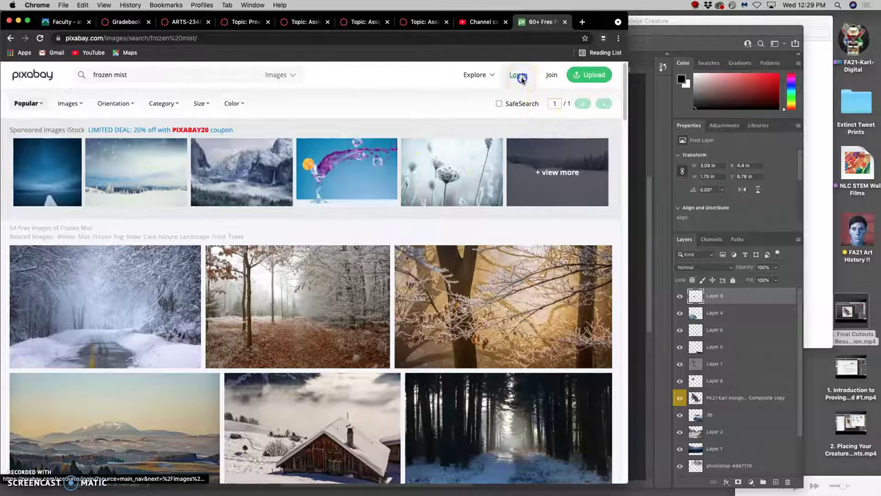
Log in to Pixabay with a Google account.
{"action": "left_click", "coordinate": [521, 77]}
{"action": "left_click", "coordinate": [297, 188]}
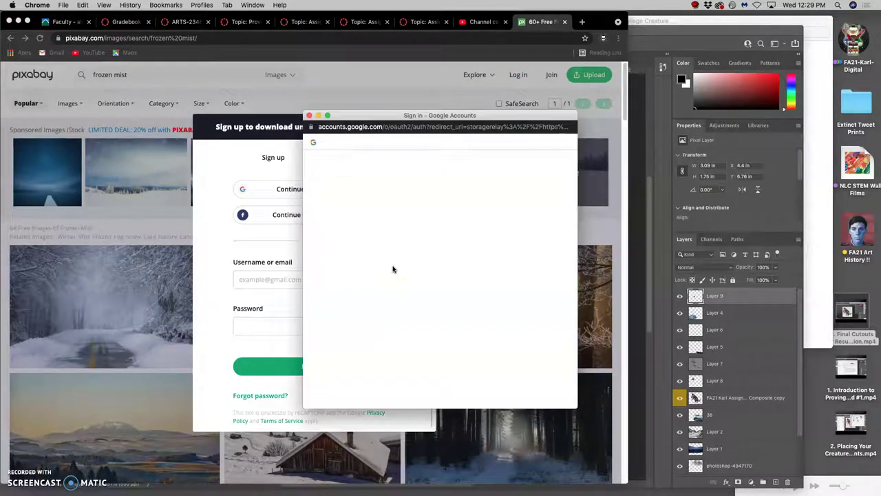
{"action": "left_click", "coordinate": [397, 270]}
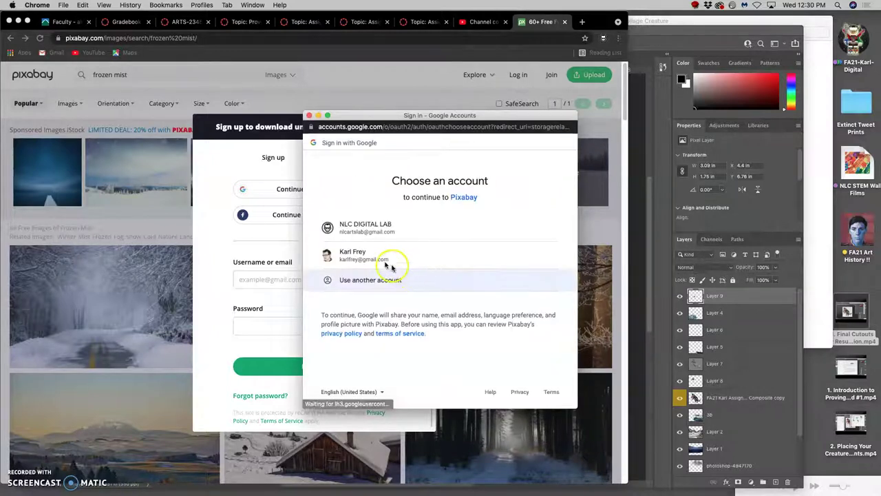
{"action": "left_click", "coordinate": [370, 255]}
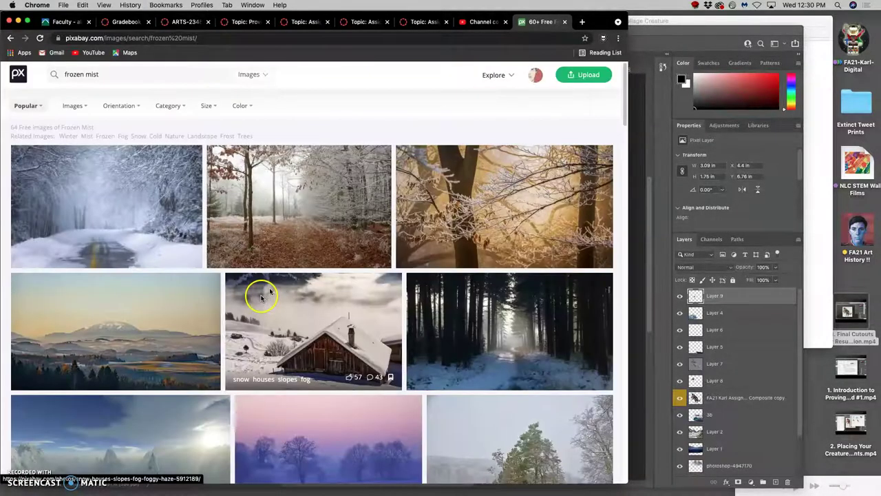
Browse the frozen mist results and open the misty snow-morning photo in a new tab.
{"action": "scroll", "coordinate": [340, 255], "scroll_direction": "down", "scroll_amount": 10}
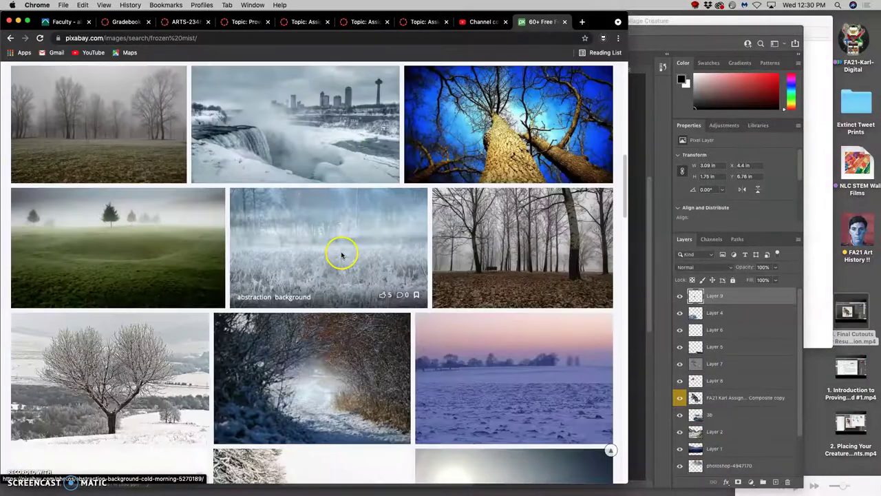
{"action": "scroll", "coordinate": [341, 256], "scroll_direction": "down", "scroll_amount": 12}
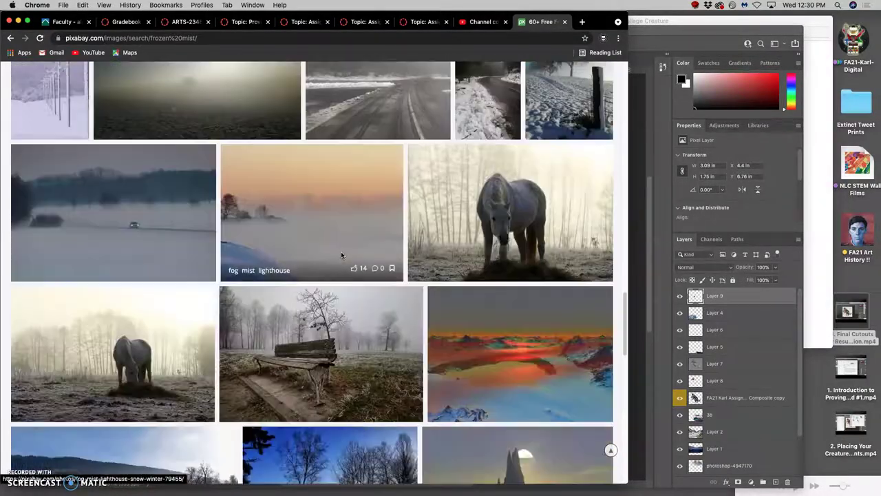
{"action": "scroll", "coordinate": [341, 255], "scroll_direction": "down", "scroll_amount": 10}
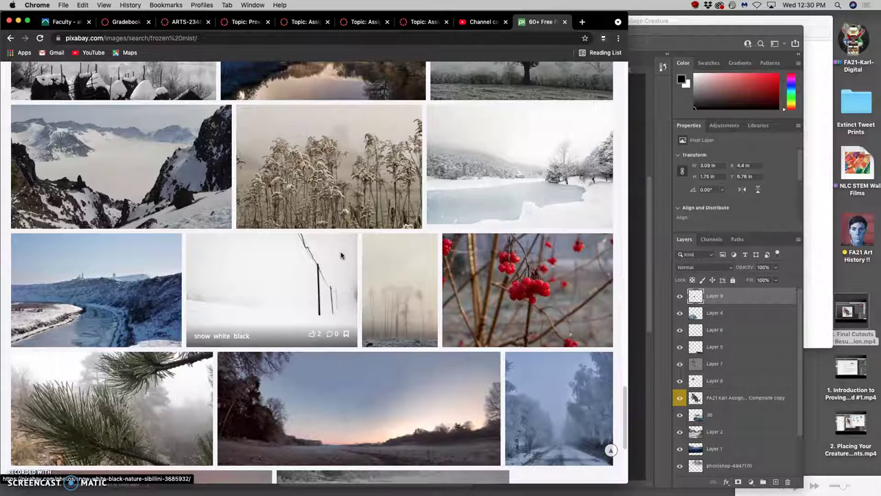
{"action": "scroll", "coordinate": [340, 255], "scroll_direction": "down", "scroll_amount": 5}
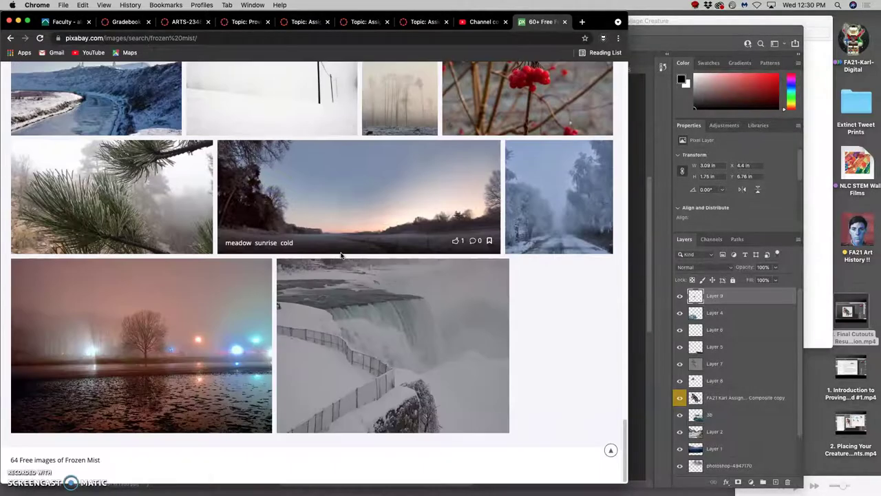
{"action": "scroll", "coordinate": [340, 256], "scroll_direction": "up", "scroll_amount": 5}
{"action": "scroll", "coordinate": [341, 256], "scroll_direction": "up", "scroll_amount": 3}
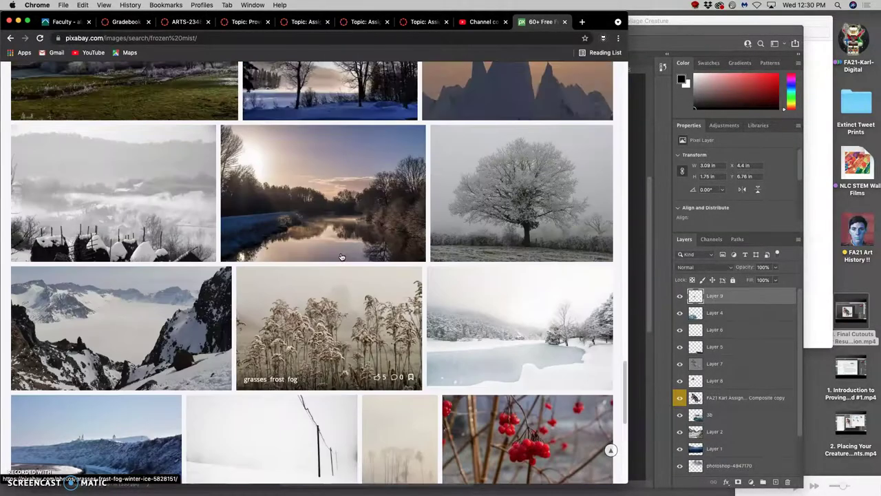
{"action": "left_click", "coordinate": [217, 218]}
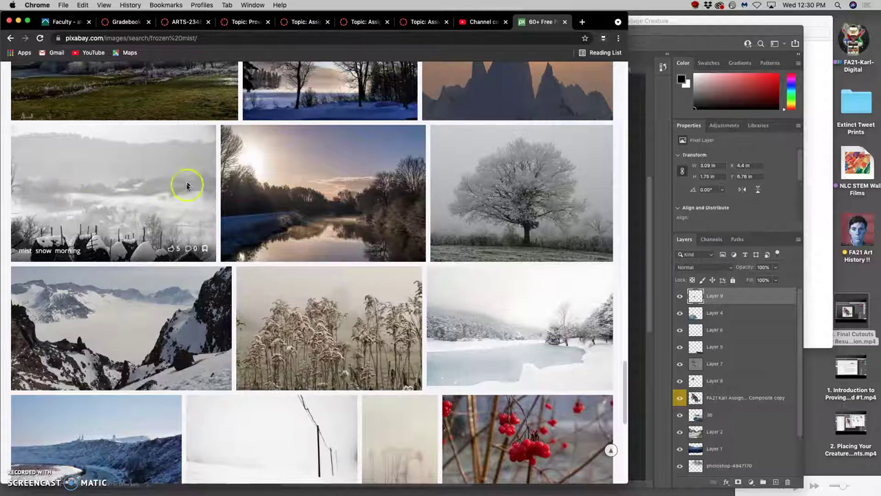
{"action": "right_click", "coordinate": [98, 196]}
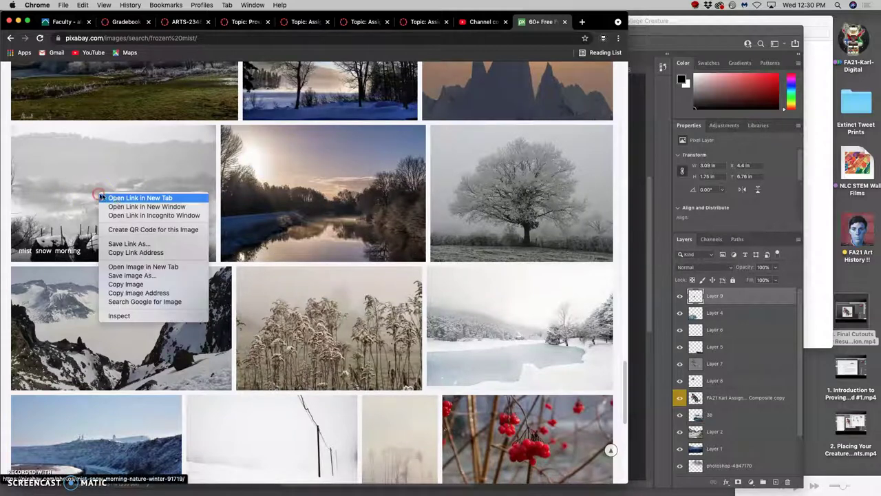
{"action": "left_click", "coordinate": [118, 202]}
{"action": "scroll", "coordinate": [357, 220], "scroll_direction": "down", "scroll_amount": 5}
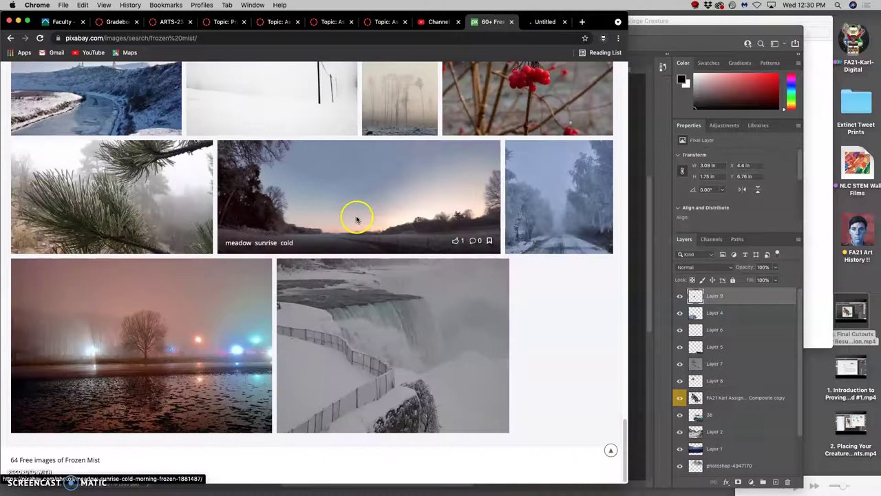
{"action": "scroll", "coordinate": [356, 220], "scroll_direction": "up", "scroll_amount": 10}
Search Pixabay for 'snow storm' and open the mountaineer blizzard photo in a new tab.
{"action": "left_click_drag", "start_coordinate": [99, 74], "coordinate": [78, 74]}
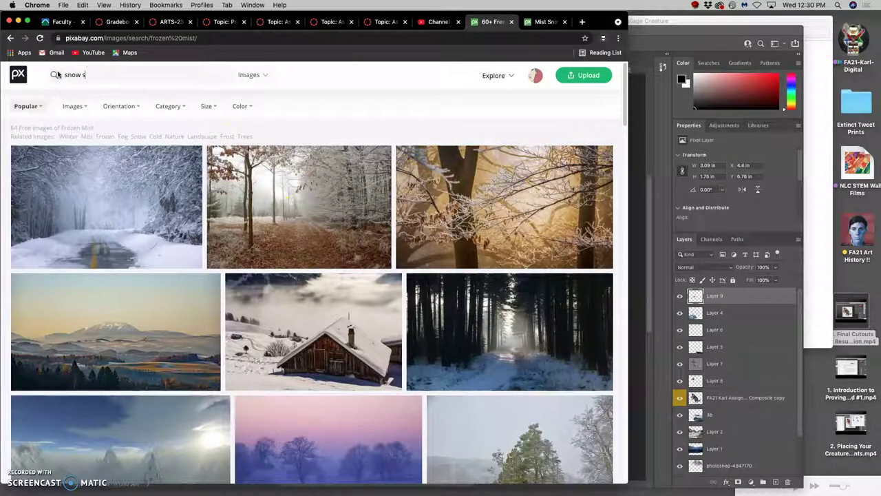
{"action": "key", "text": "Return"}
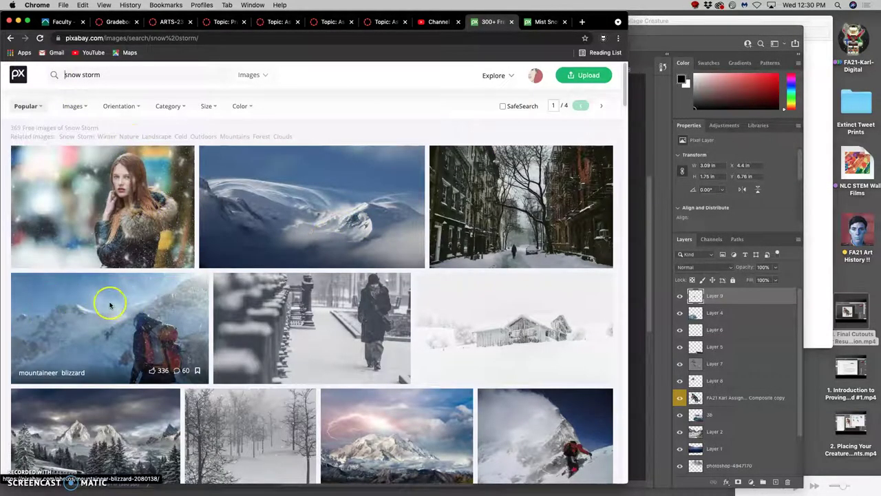
{"action": "right_click", "coordinate": [88, 303]}
{"action": "left_click", "coordinate": [116, 307]}
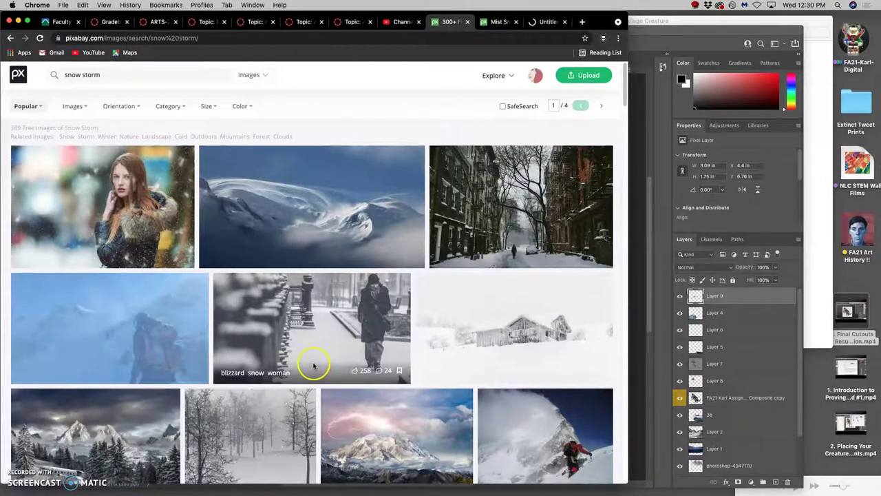
Scroll through the first page of snow storm results and move to page 2.
{"action": "scroll", "coordinate": [313, 365], "scroll_direction": "down", "scroll_amount": 1}
{"action": "scroll", "coordinate": [313, 365], "scroll_direction": "down", "scroll_amount": 7}
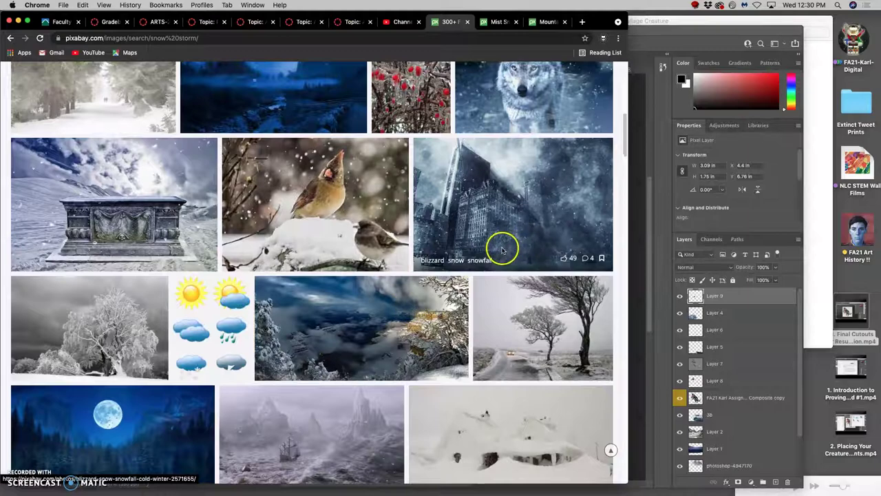
{"action": "scroll", "coordinate": [495, 247], "scroll_direction": "down", "scroll_amount": 1}
{"action": "scroll", "coordinate": [494, 246], "scroll_direction": "down", "scroll_amount": 9}
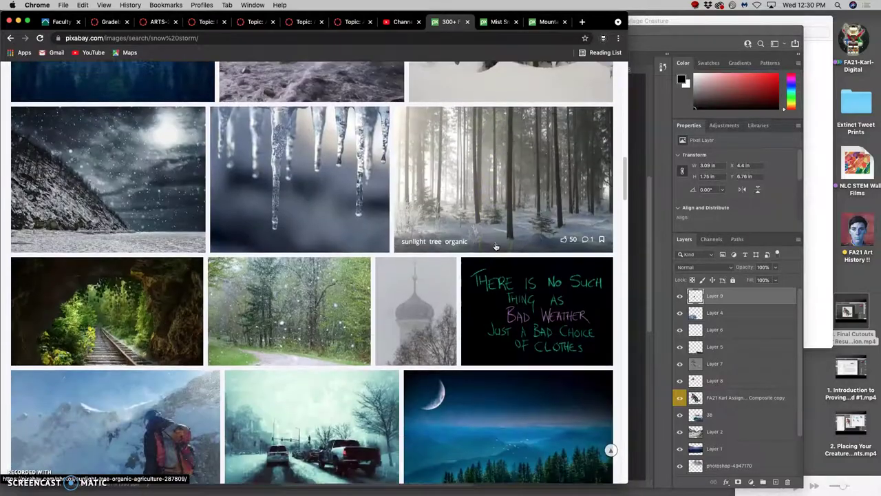
{"action": "scroll", "coordinate": [494, 246], "scroll_direction": "down", "scroll_amount": 4}
{"action": "scroll", "coordinate": [495, 246], "scroll_direction": "up", "scroll_amount": 7}
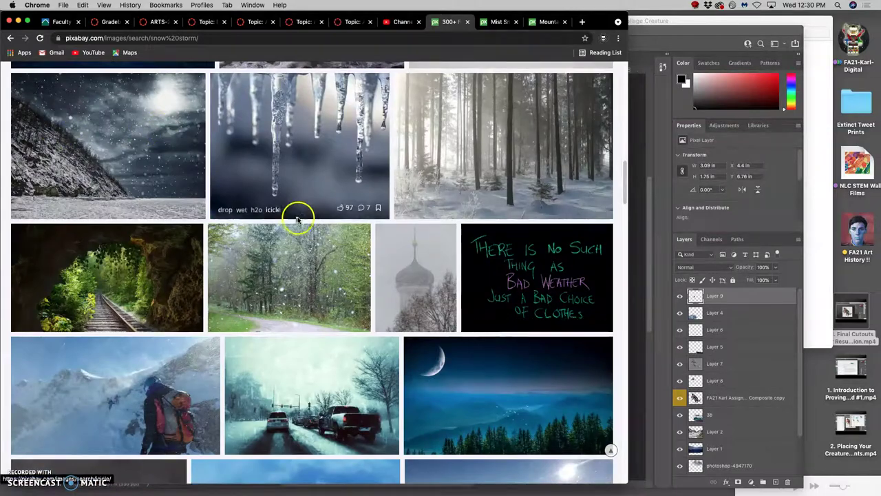
{"action": "scroll", "coordinate": [301, 219], "scroll_direction": "down", "scroll_amount": 4}
{"action": "scroll", "coordinate": [307, 219], "scroll_direction": "down", "scroll_amount": 9}
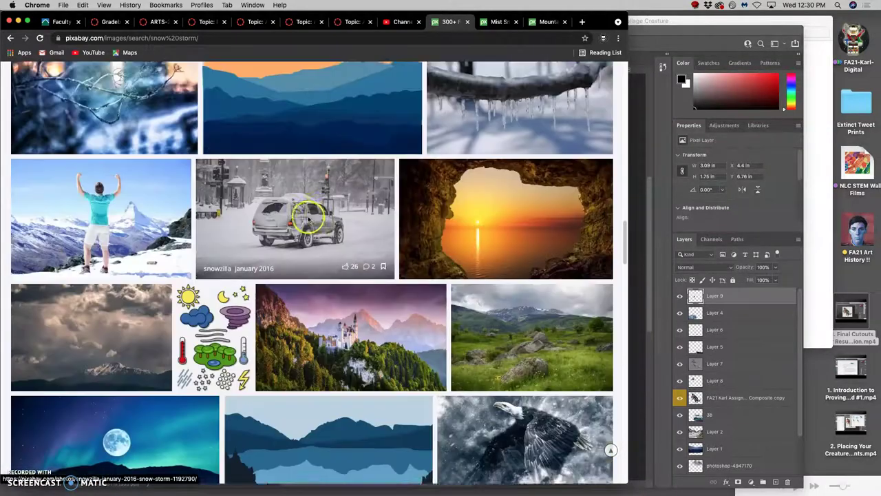
{"action": "scroll", "coordinate": [307, 219], "scroll_direction": "down", "scroll_amount": 3}
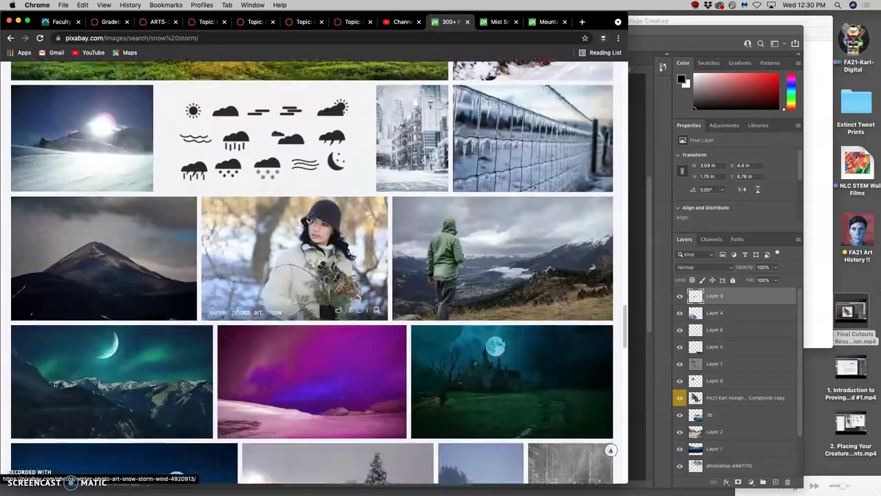
{"action": "scroll", "coordinate": [308, 221], "scroll_direction": "down", "scroll_amount": 15}
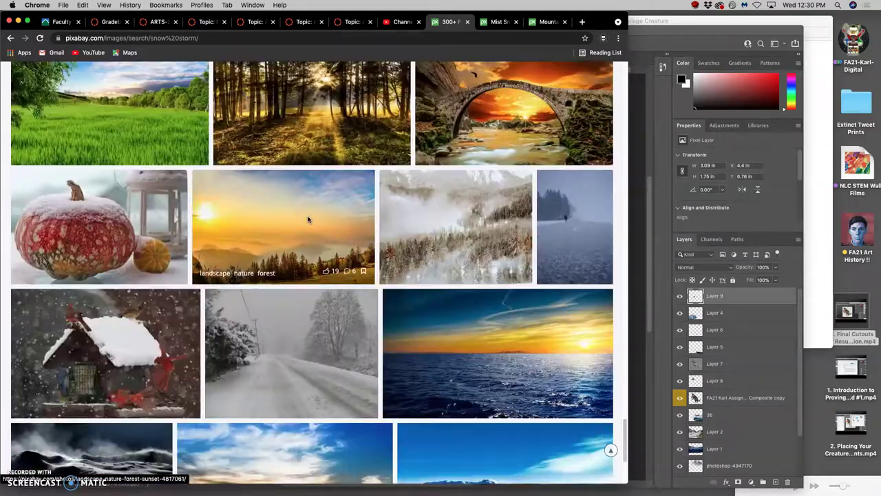
{"action": "scroll", "coordinate": [308, 221], "scroll_direction": "down", "scroll_amount": 3}
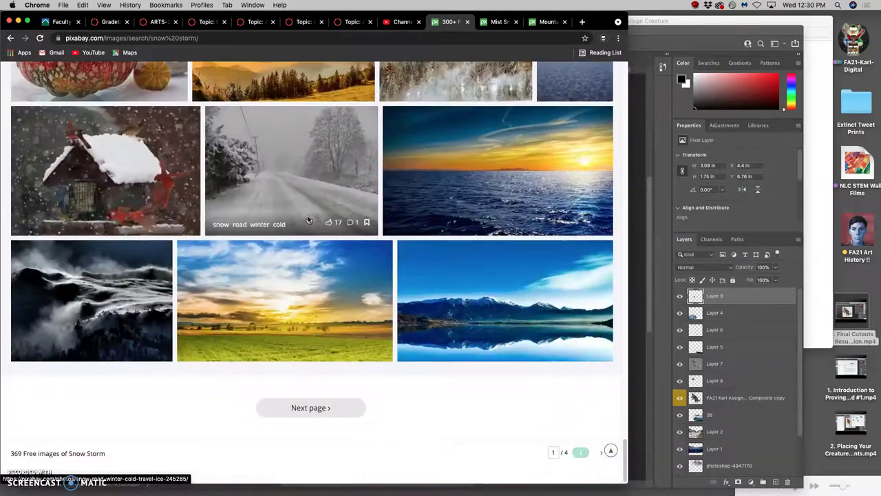
{"action": "left_click", "coordinate": [313, 408]}
Browse page 2 and open the cloudy landscape photo in a new tab.
{"action": "scroll", "coordinate": [336, 377], "scroll_direction": "down", "scroll_amount": 5}
{"action": "scroll", "coordinate": [335, 375], "scroll_direction": "down", "scroll_amount": 3}
{"action": "scroll", "coordinate": [335, 375], "scroll_direction": "down", "scroll_amount": 10}
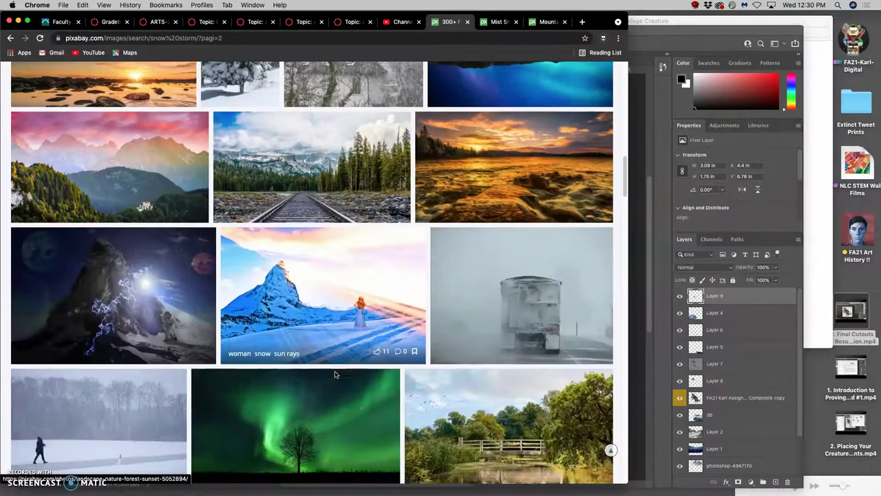
{"action": "scroll", "coordinate": [335, 375], "scroll_direction": "down", "scroll_amount": 15}
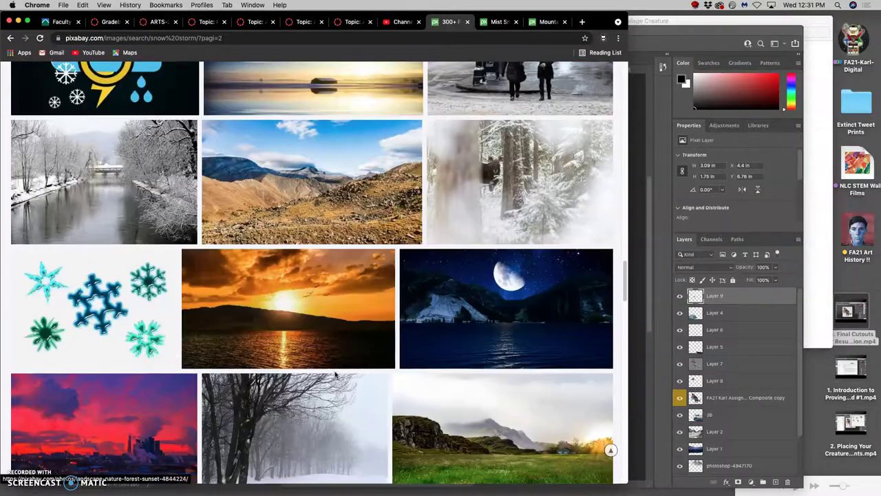
{"action": "scroll", "coordinate": [335, 376], "scroll_direction": "down", "scroll_amount": 15}
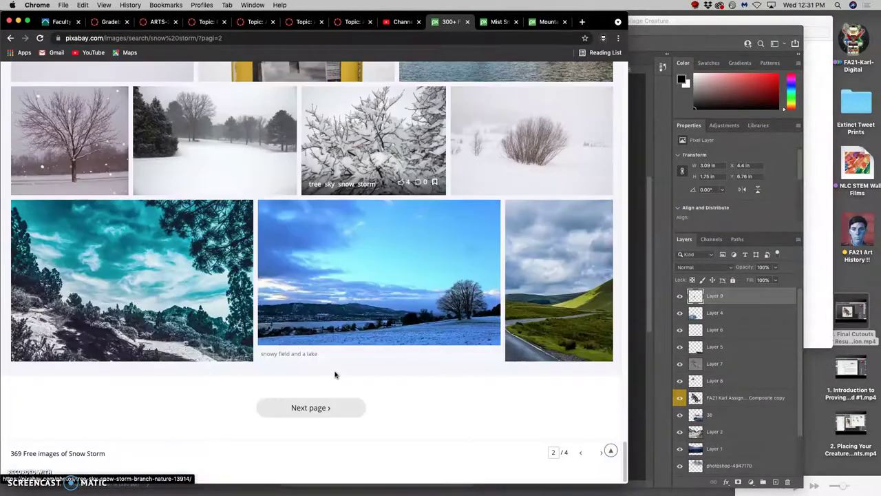
{"action": "left_click", "coordinate": [335, 384]}
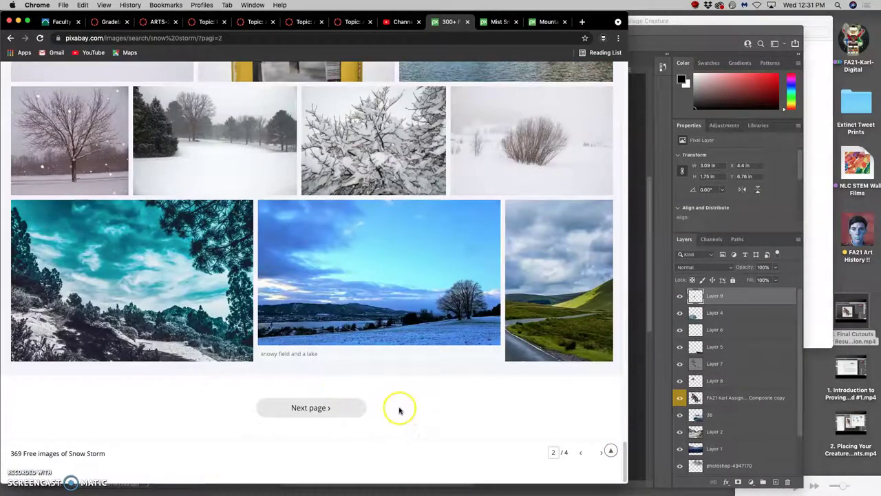
{"action": "scroll", "coordinate": [400, 410], "scroll_direction": "up", "scroll_amount": 3}
{"action": "scroll", "coordinate": [399, 408], "scroll_direction": "down", "scroll_amount": 2}
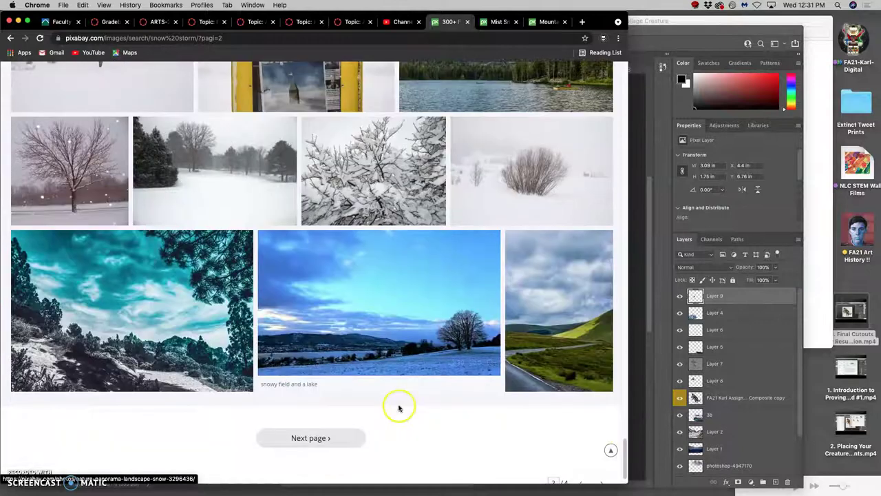
{"action": "scroll", "coordinate": [400, 407], "scroll_direction": "down", "scroll_amount": 1}
{"action": "right_click", "coordinate": [569, 268]}
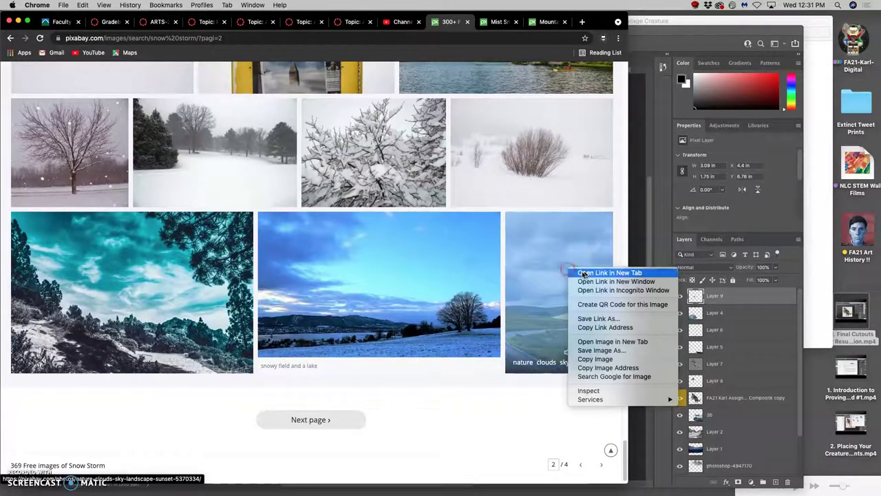
{"action": "left_click", "coordinate": [584, 273]}
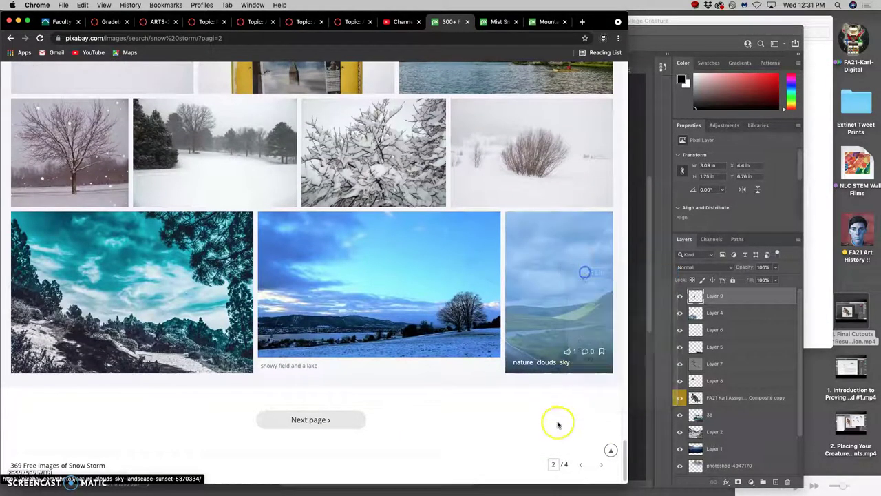
Go to the next results page and open the blizzard snow photo in a new tab.
{"action": "left_click", "coordinate": [600, 467]}
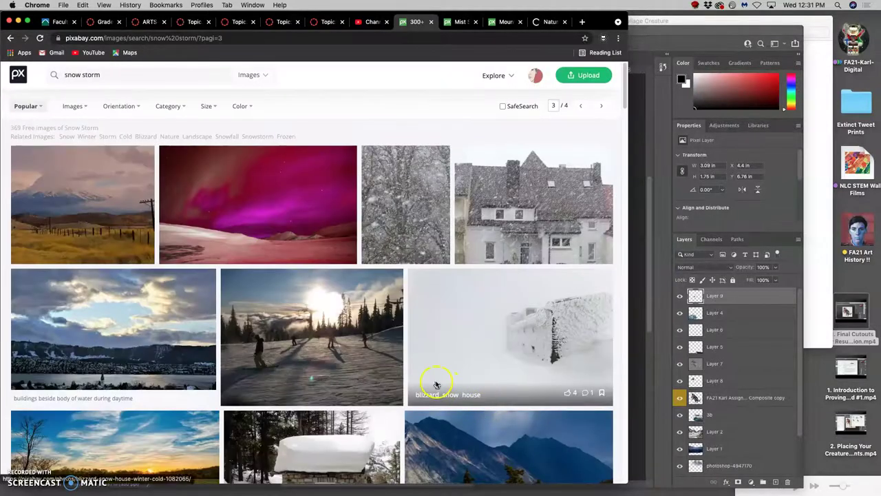
{"action": "scroll", "coordinate": [438, 384], "scroll_direction": "down", "scroll_amount": 5}
{"action": "scroll", "coordinate": [436, 383], "scroll_direction": "down", "scroll_amount": 1}
{"action": "scroll", "coordinate": [436, 383], "scroll_direction": "up", "scroll_amount": 2}
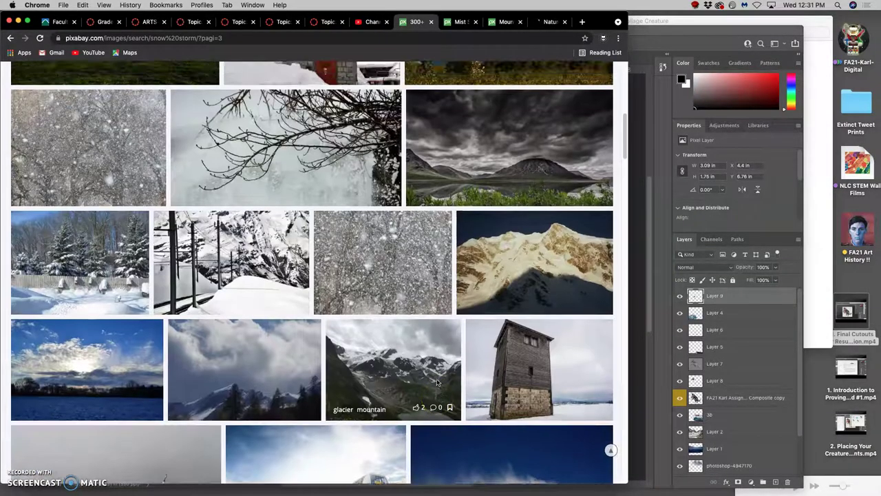
{"action": "right_click", "coordinate": [107, 191]}
{"action": "left_click", "coordinate": [138, 199]}
{"action": "scroll", "coordinate": [330, 335], "scroll_direction": "down", "scroll_amount": 15}
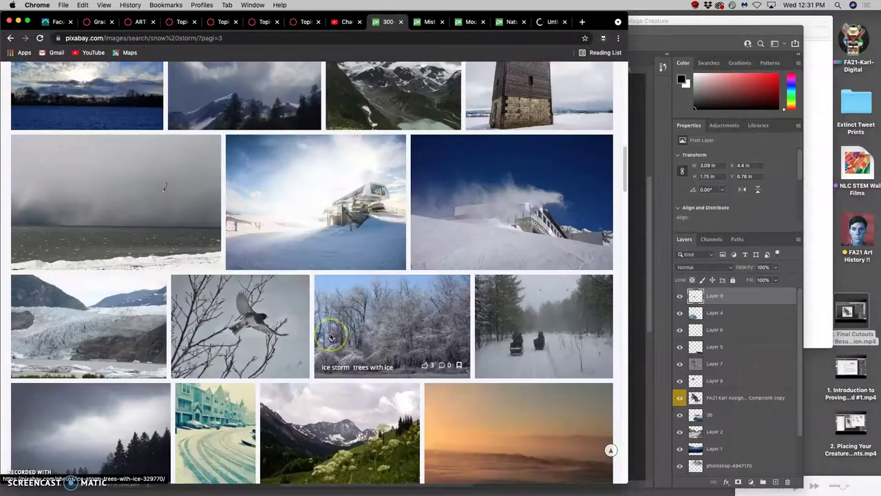
{"action": "scroll", "coordinate": [329, 337], "scroll_direction": "down", "scroll_amount": 20}
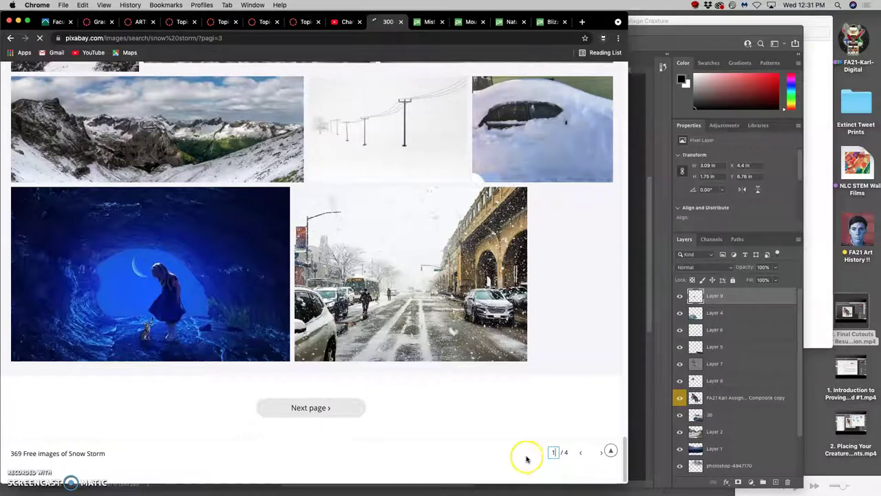
Jump back to results page 1 and bring up link options for the gastein mountains photo.
{"action": "key", "text": "Return"}
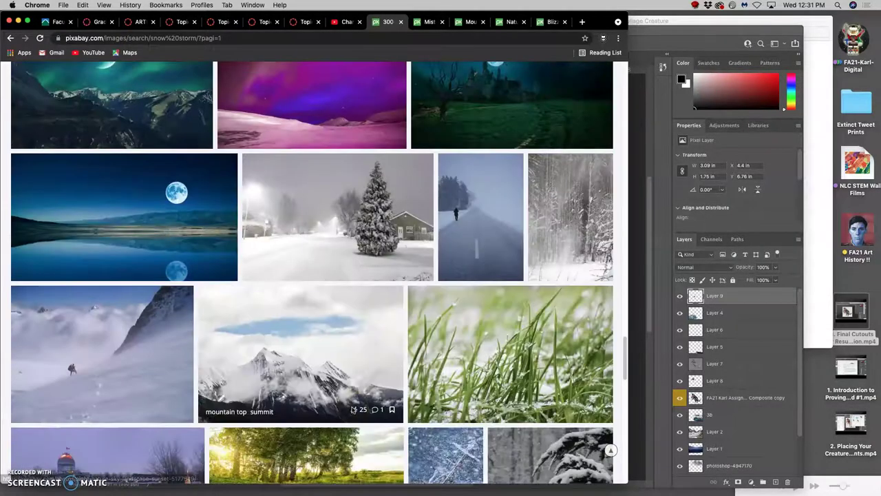
{"action": "scroll", "coordinate": [351, 410], "scroll_direction": "down", "scroll_amount": 10}
{"action": "scroll", "coordinate": [352, 410], "scroll_direction": "down", "scroll_amount": 5}
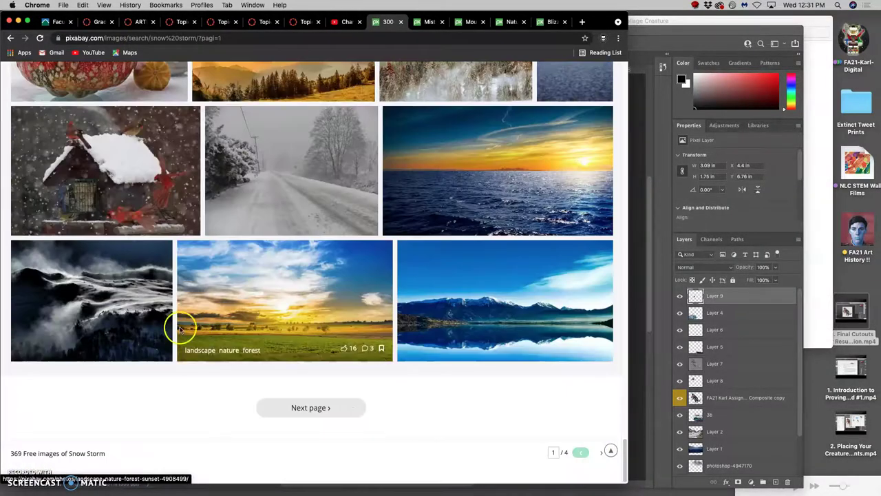
{"action": "right_click", "coordinate": [97, 283]}
Open the gastein mountains storm photo in a new tab and download it as a 2560×1920 JPG.
{"action": "left_click", "coordinate": [112, 287]}
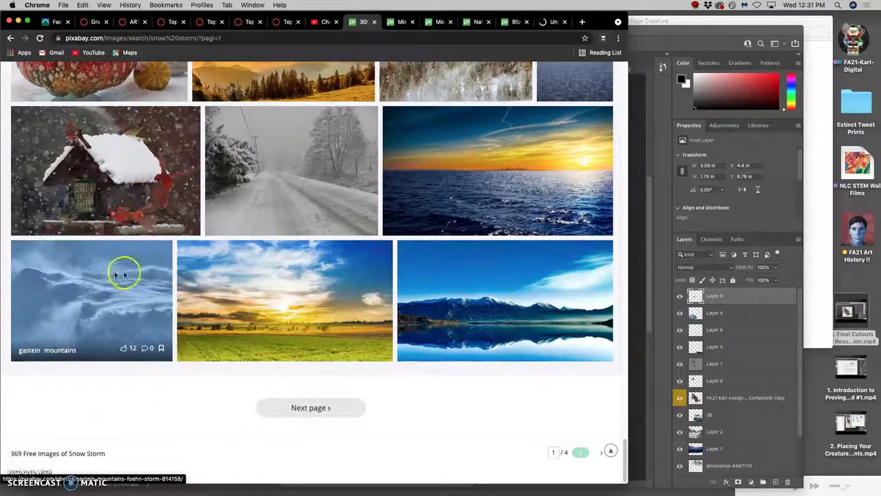
{"action": "left_click", "coordinate": [555, 22]}
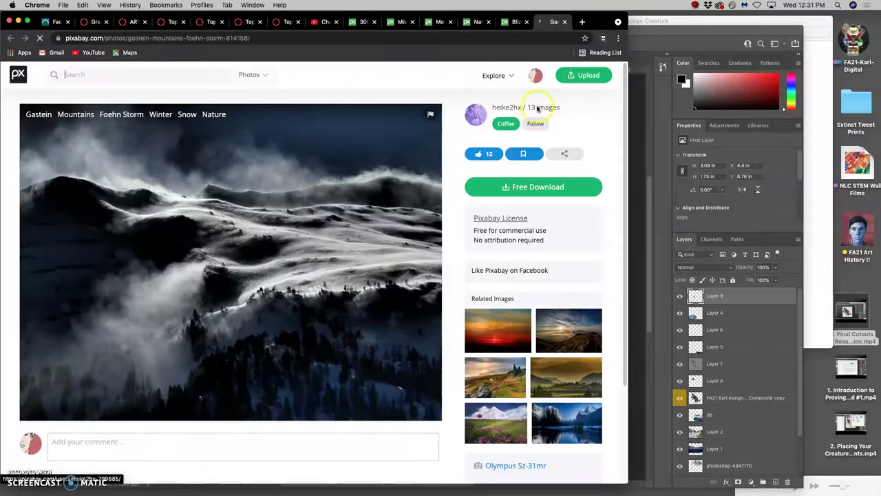
{"action": "left_click", "coordinate": [515, 189]}
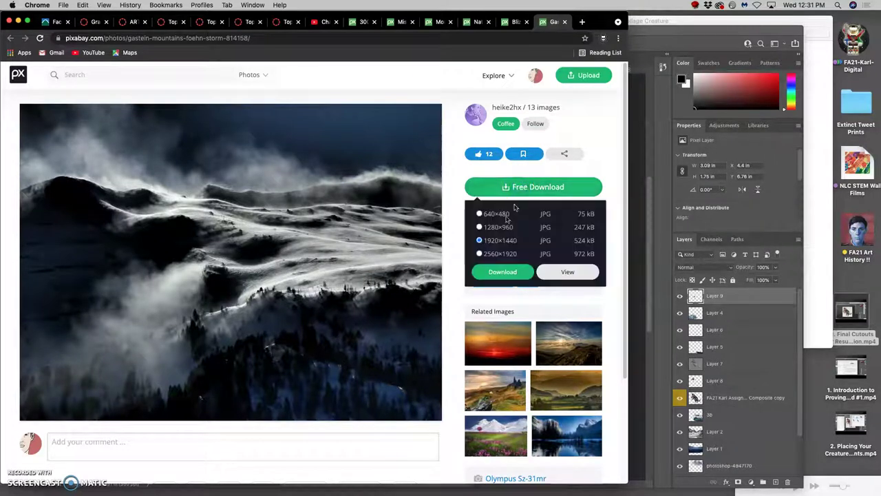
{"action": "left_click", "coordinate": [508, 270]}
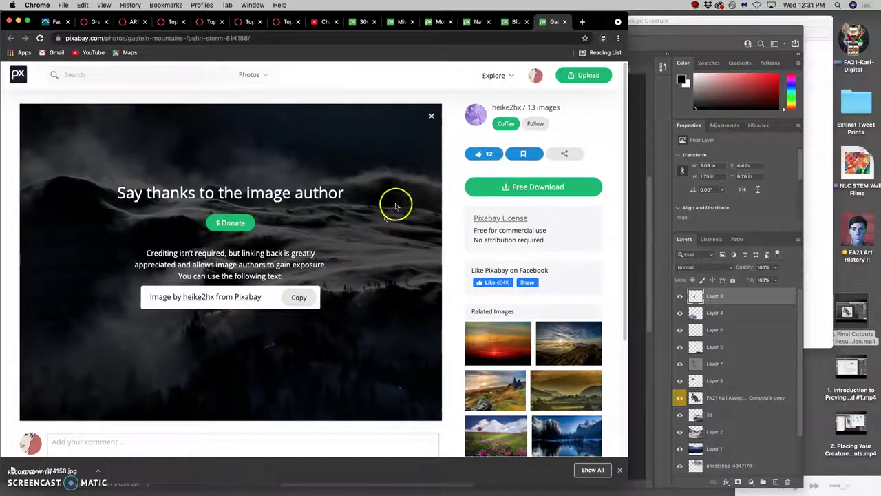
Drag the downloaded gastein jpg from the Dock's Downloads onto the creature composite as a new layer.
{"action": "left_click", "coordinate": [652, 36]}
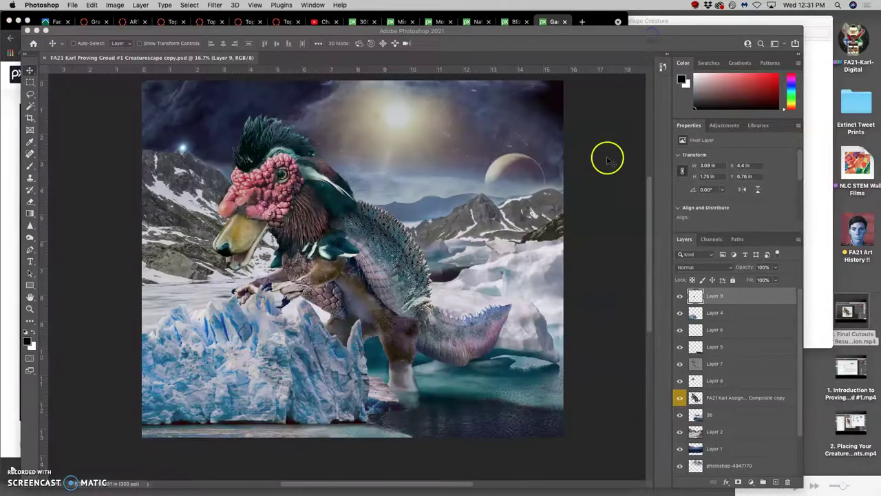
{"action": "mouse_move", "coordinate": [1, 364]}
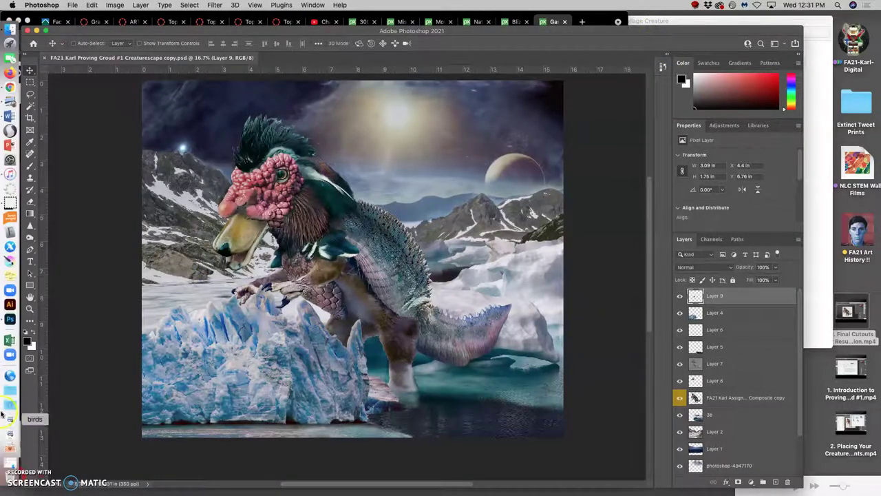
{"action": "left_click", "coordinate": [8, 408]}
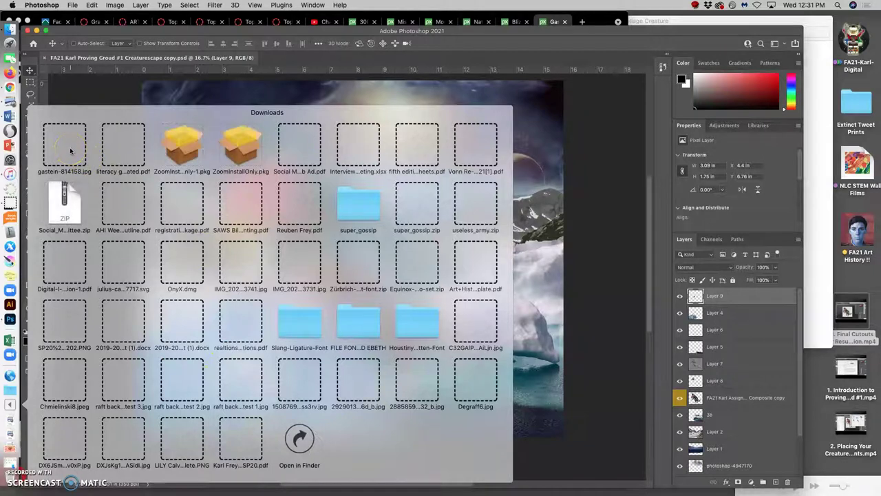
{"action": "left_click_drag", "start_coordinate": [69, 150], "coordinate": [372, 189]}
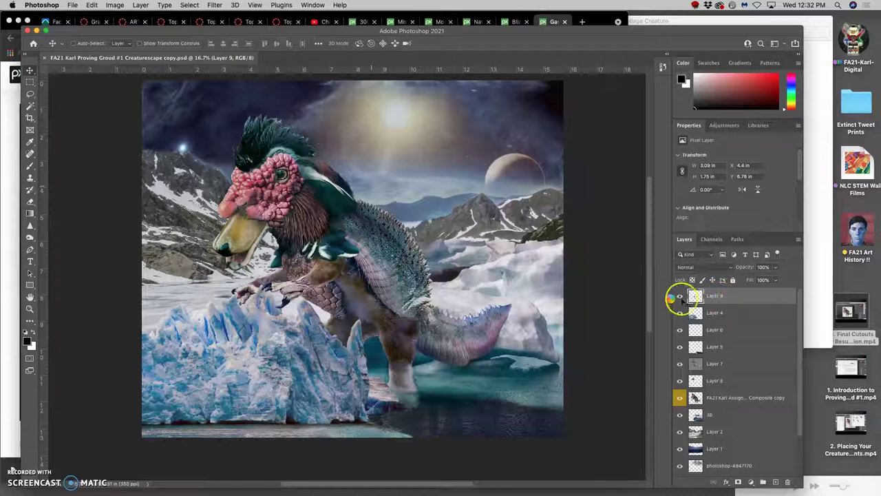
{"action": "left_click_drag", "start_coordinate": [647, 303], "coordinate": [468, 297]}
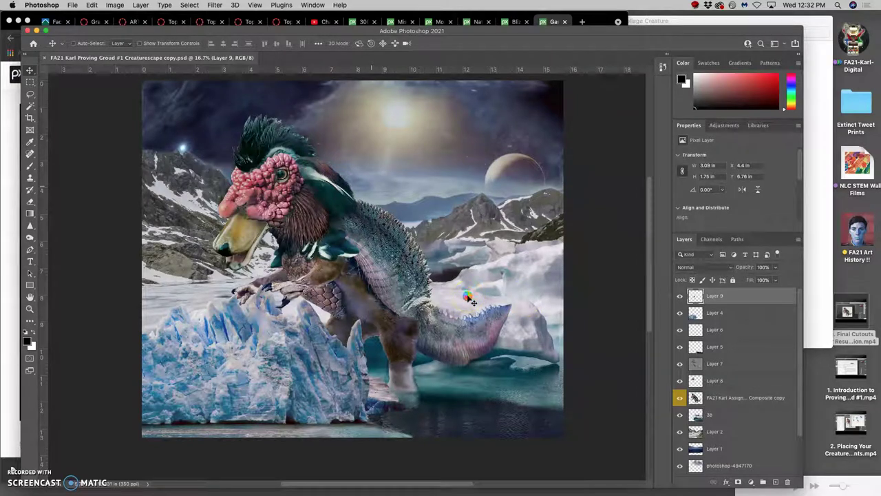
{"action": "left_click_drag", "start_coordinate": [466, 296], "coordinate": [461, 294]}
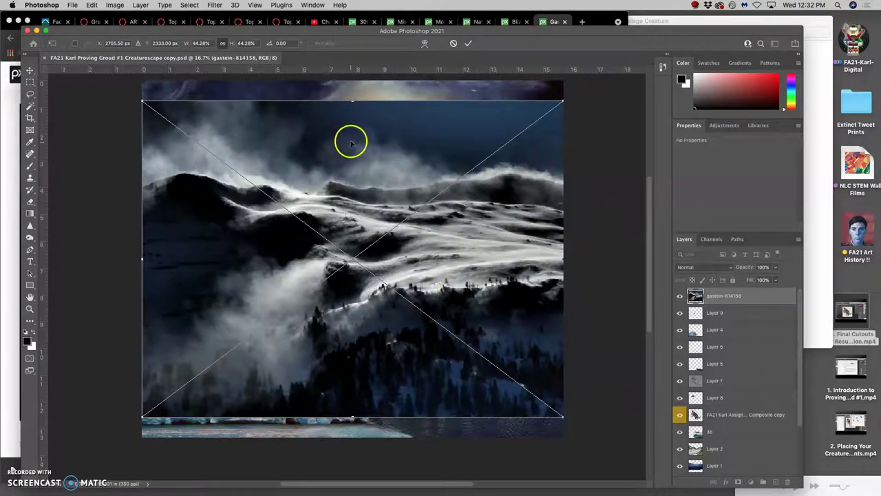
Stretch the gastein photo upward, downward and to the left over the canvas.
{"action": "key", "text": "super+minus"}
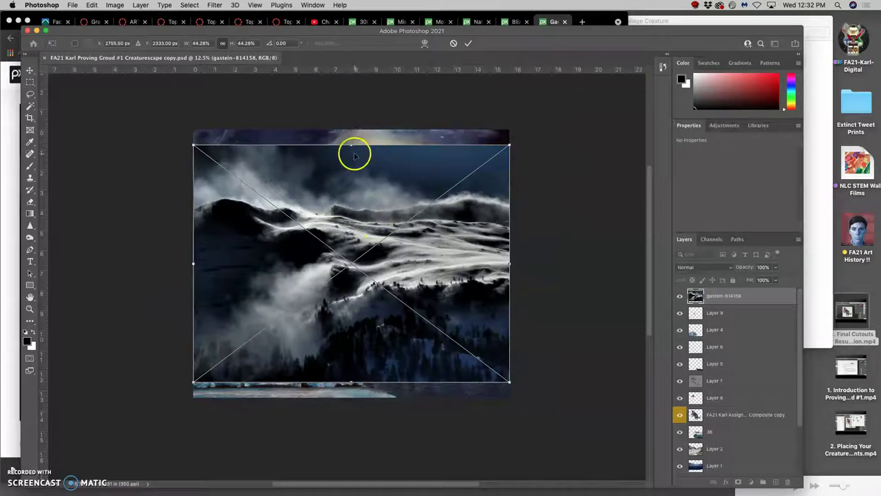
{"action": "left_click_drag", "start_coordinate": [351, 145], "coordinate": [352, 94]}
{"action": "left_click", "coordinate": [371, 347]}
{"action": "left_click_drag", "start_coordinate": [352, 390], "coordinate": [367, 431]}
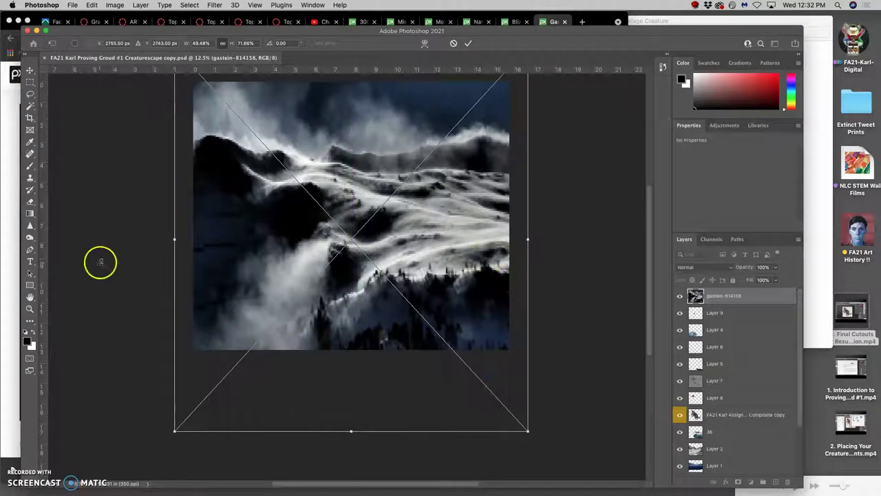
{"action": "left_click_drag", "start_coordinate": [168, 240], "coordinate": [116, 241]}
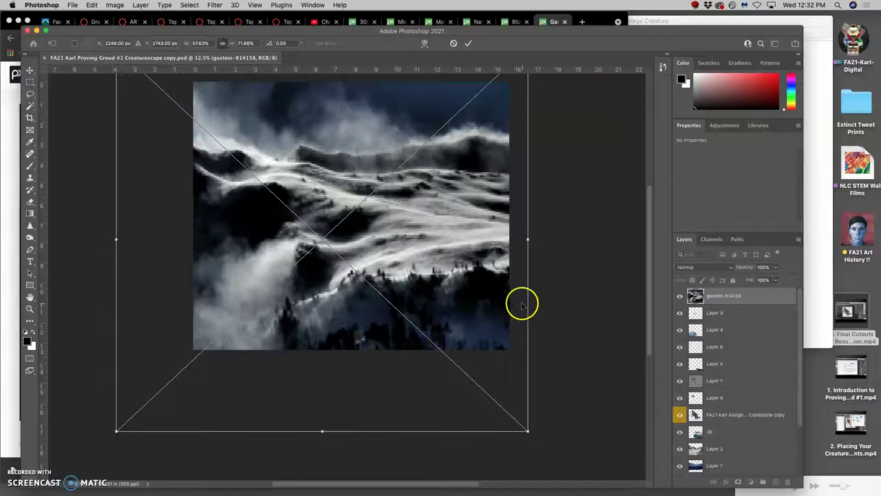
Switch the transform to Distort, pull the lower-right corner outward, and commit.
{"action": "right_click", "coordinate": [495, 309]}
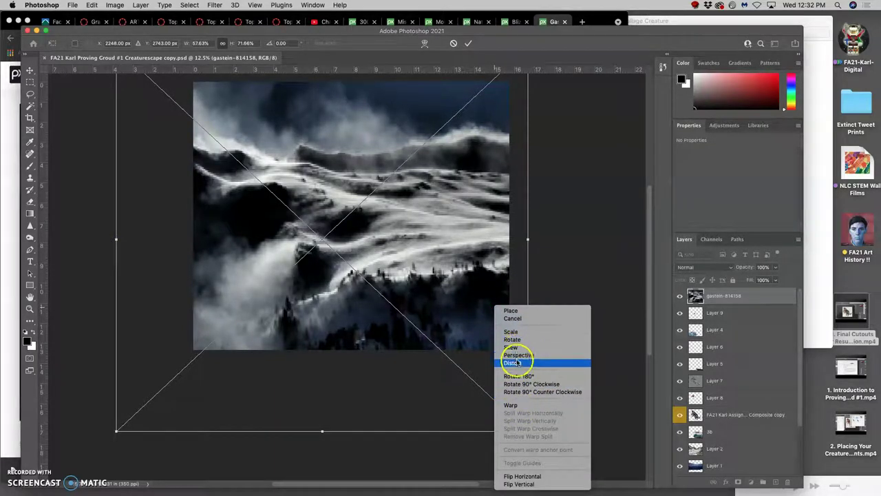
{"action": "left_click", "coordinate": [513, 363]}
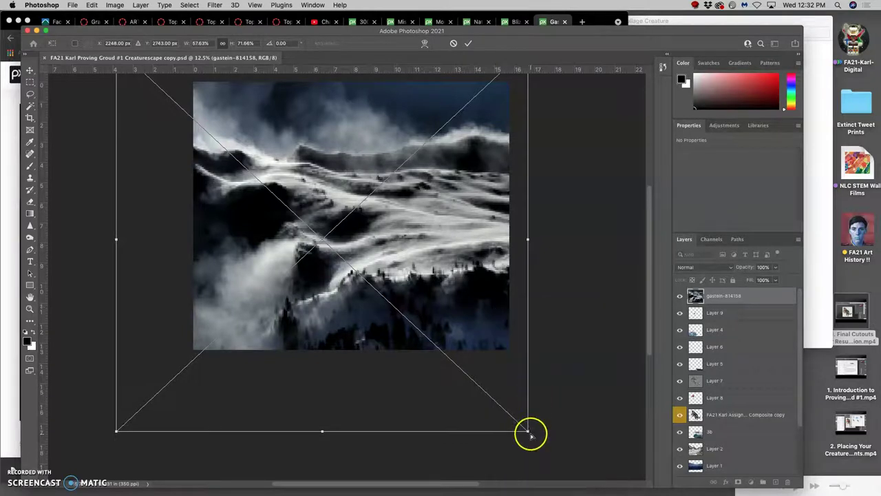
{"action": "left_click_drag", "start_coordinate": [528, 432], "coordinate": [600, 482]}
{"action": "scroll", "coordinate": [477, 310], "scroll_direction": "up", "scroll_amount": 5}
{"action": "scroll", "coordinate": [478, 313], "scroll_direction": "down", "scroll_amount": 4}
{"action": "scroll", "coordinate": [478, 314], "scroll_direction": "up", "scroll_amount": 4}
{"action": "scroll", "coordinate": [478, 314], "scroll_direction": "down", "scroll_amount": 5}
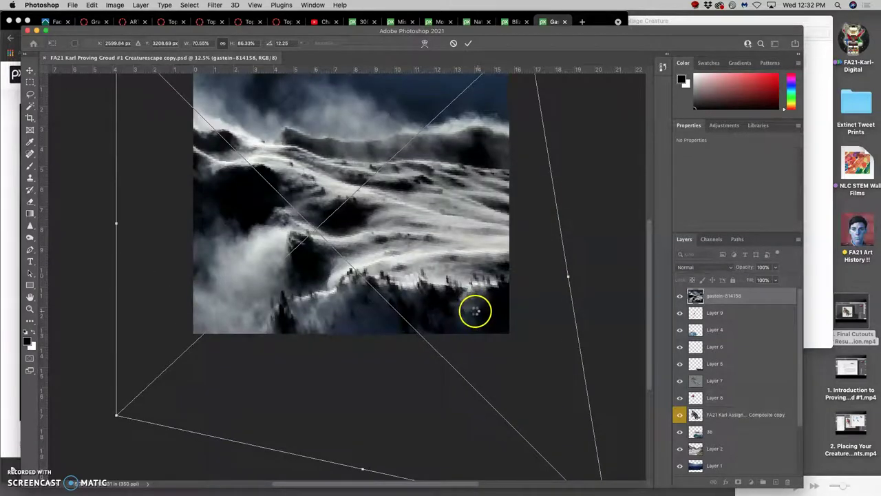
{"action": "key", "text": "Return"}
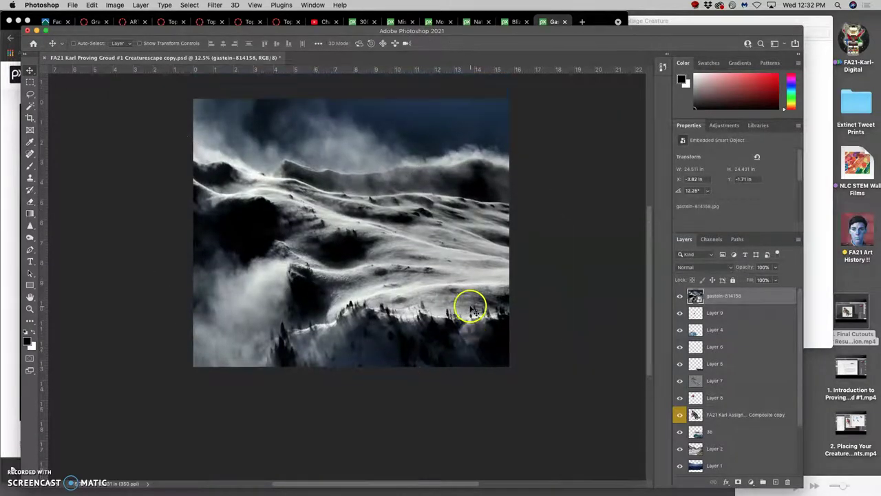
{"action": "scroll", "coordinate": [489, 311], "scroll_direction": "up", "scroll_amount": 1}
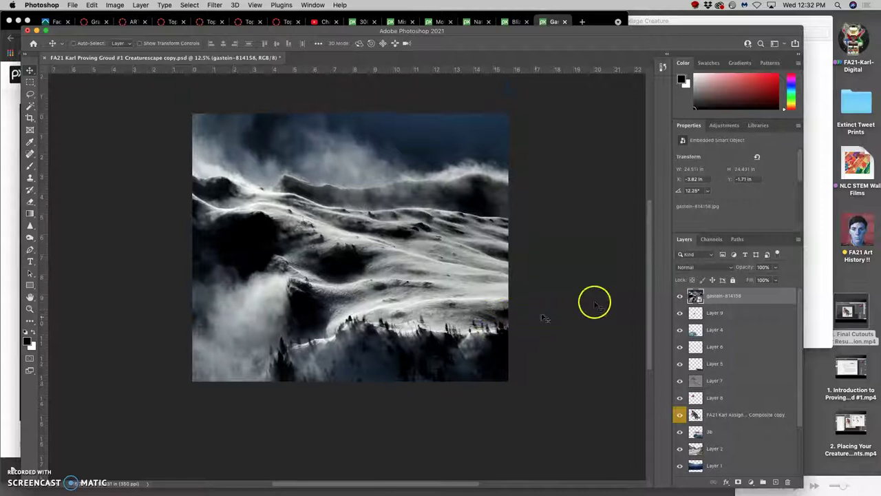
{"action": "left_click", "coordinate": [774, 269]}
{"action": "left_click_drag", "start_coordinate": [759, 279], "coordinate": [752, 279]}
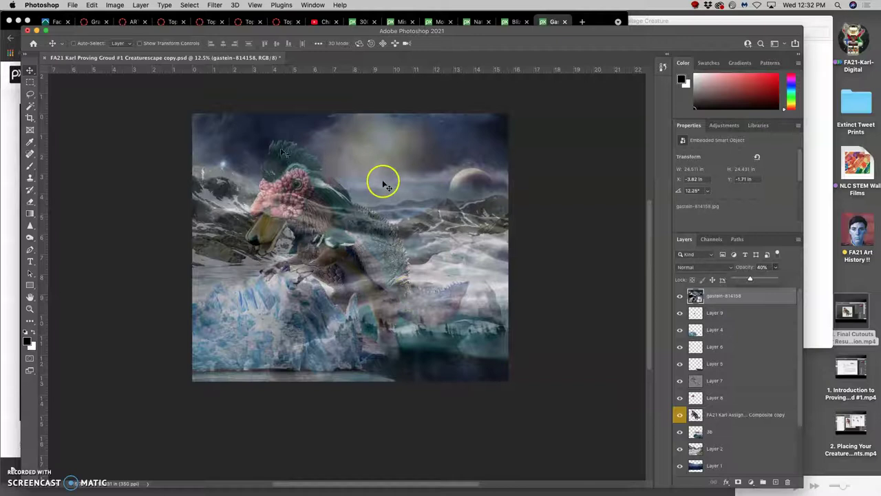
{"action": "left_click", "coordinate": [680, 296]}
{"action": "left_click", "coordinate": [678, 296]}
{"action": "left_click", "coordinate": [678, 296]}
{"action": "left_click", "coordinate": [679, 296]}
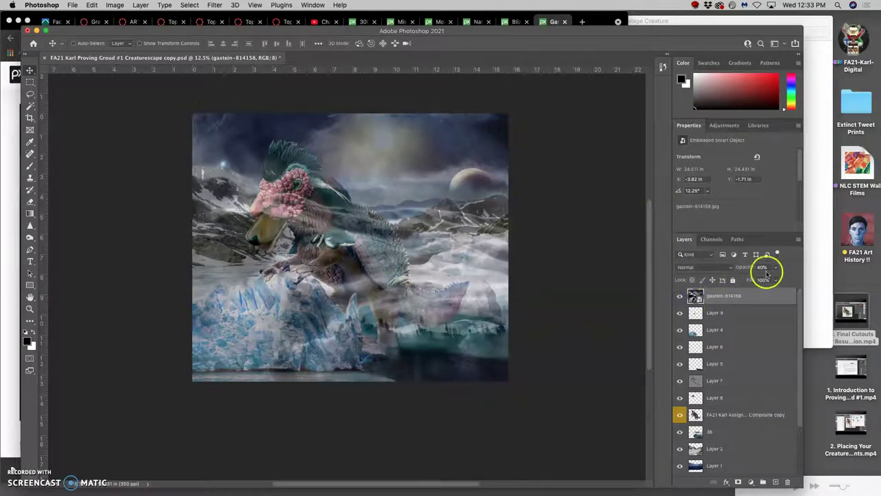
{"action": "left_click", "coordinate": [776, 269]}
{"action": "left_click_drag", "start_coordinate": [803, 277], "coordinate": [805, 278]}
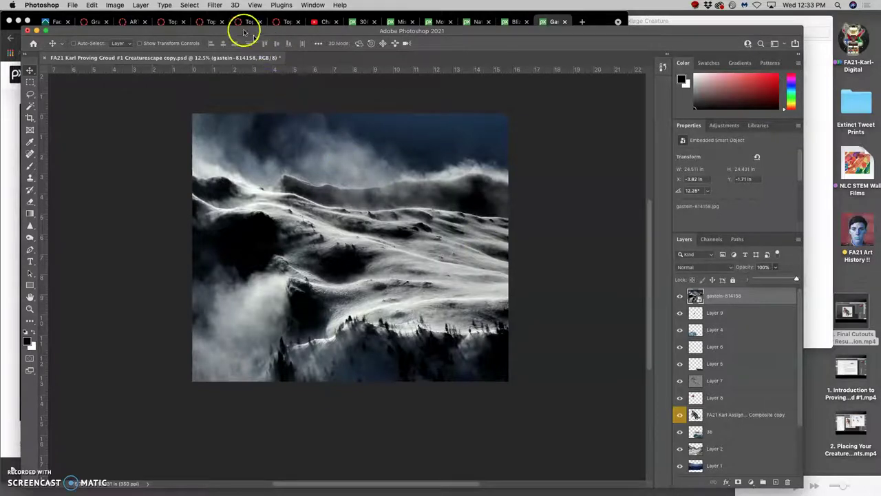
{"action": "left_click", "coordinate": [214, 5]}
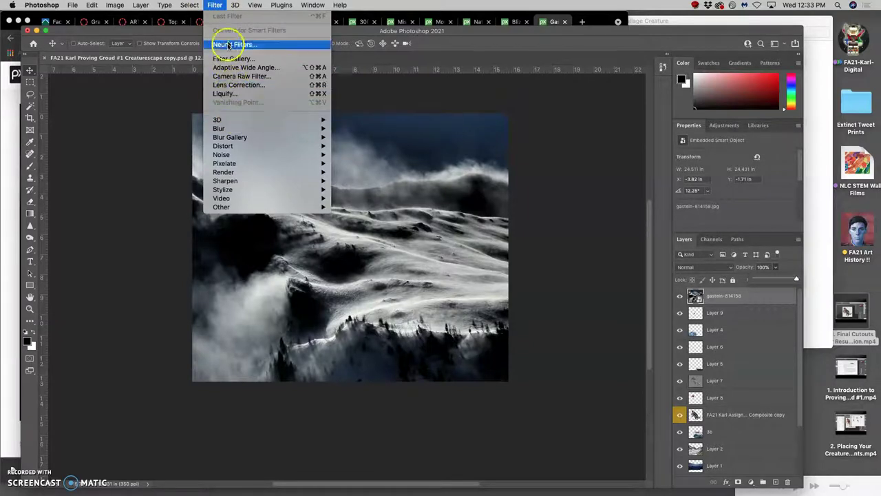
{"action": "mouse_move", "coordinate": [225, 130]}
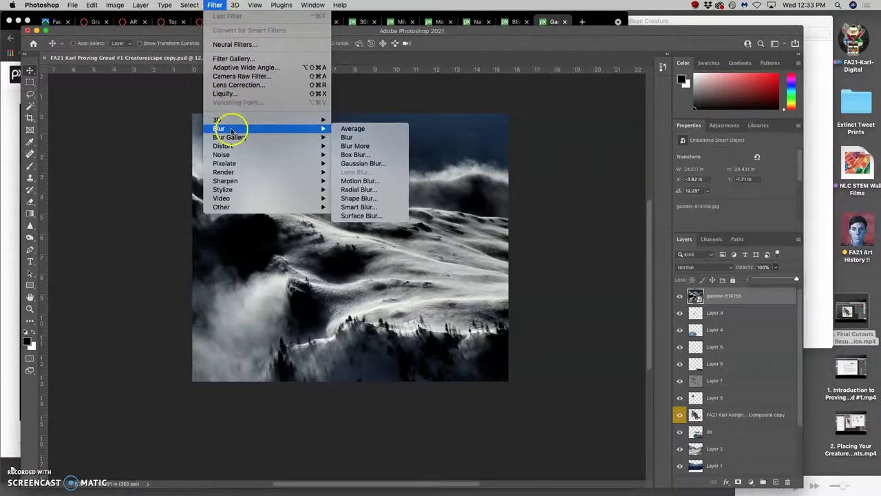
{"action": "left_click", "coordinate": [367, 164]}
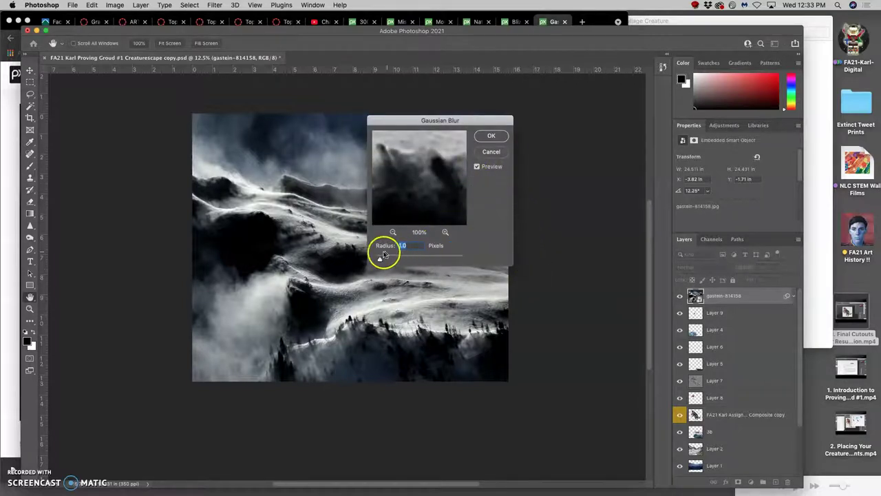
Cancel the blur dialog and rasterize the gastein snow layer.
{"action": "left_click", "coordinate": [492, 154]}
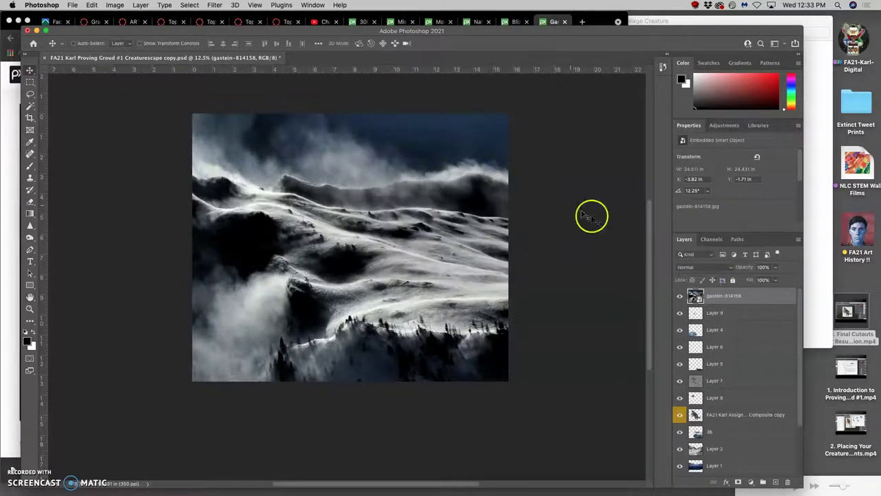
{"action": "right_click", "coordinate": [745, 298]}
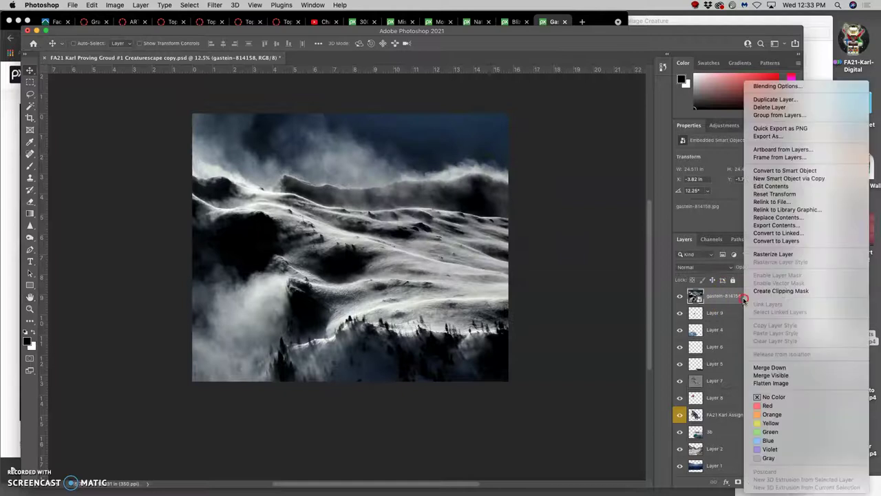
{"action": "left_click", "coordinate": [761, 253]}
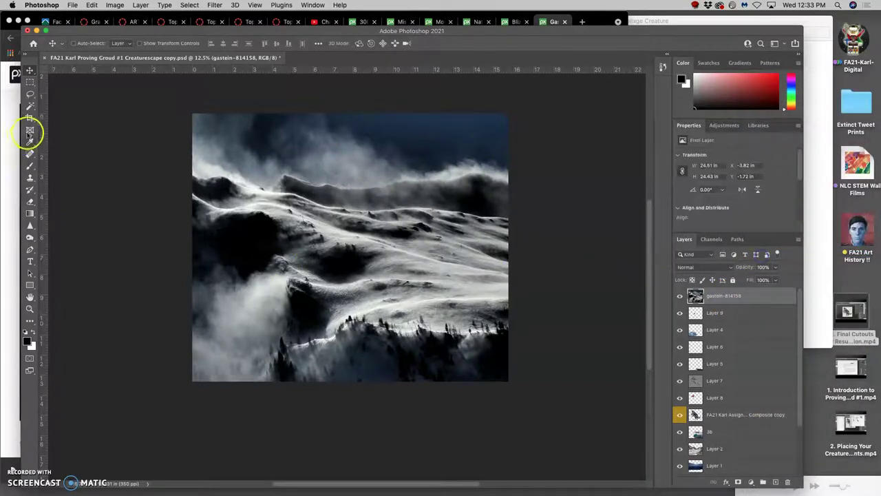
Crop the image to the canvas edges, trimming the overhanging storm photo.
{"action": "left_click", "coordinate": [30, 118]}
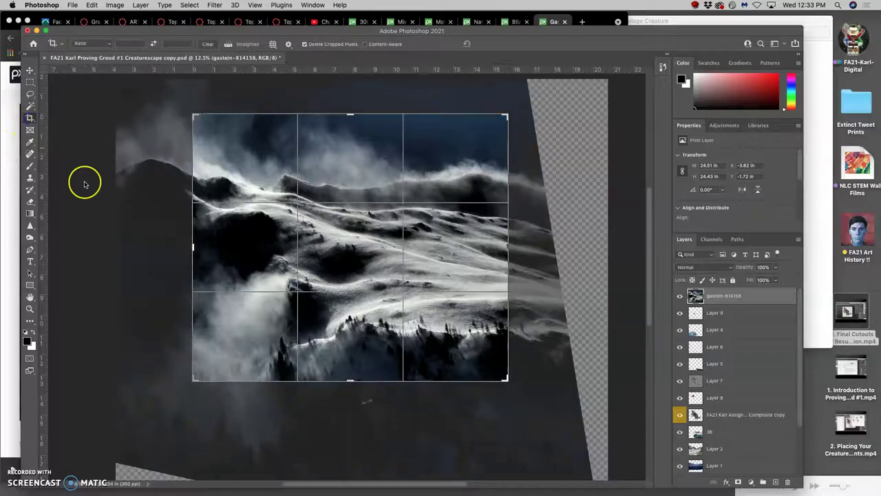
{"action": "left_click", "coordinate": [84, 183]}
{"action": "key", "text": "Return"}
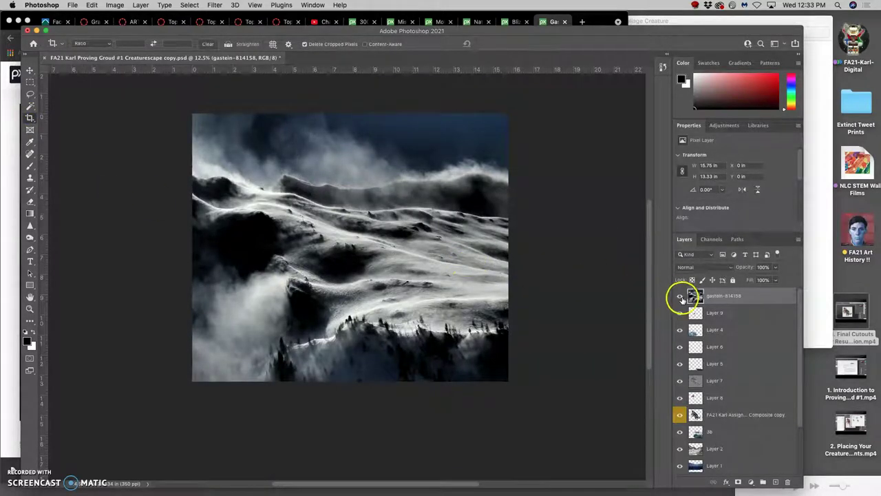
Apply a Gaussian Blur with about 44.4-pixel radius to the gastein storm layer.
{"action": "left_click", "coordinate": [219, 9]}
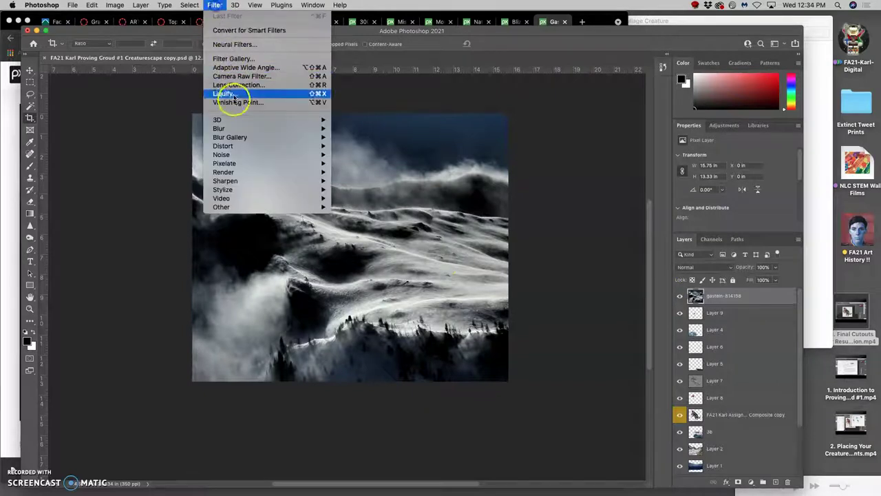
{"action": "mouse_move", "coordinate": [242, 130]}
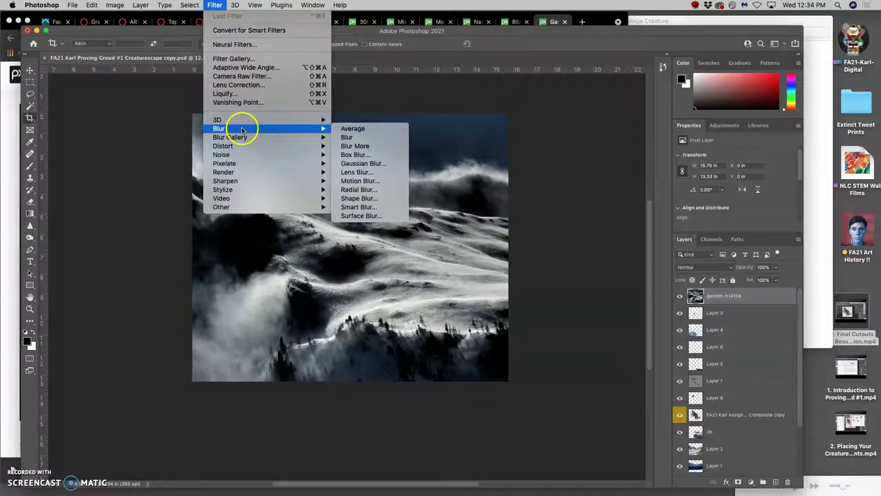
{"action": "left_click", "coordinate": [363, 163]}
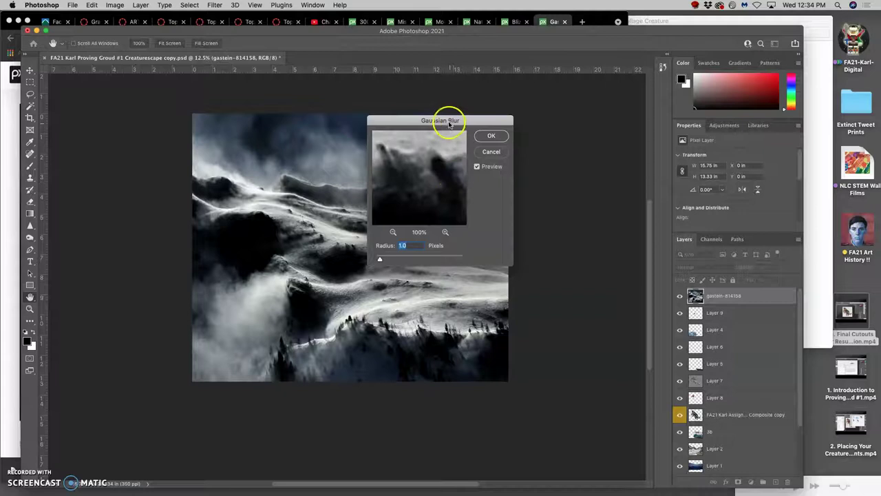
{"action": "left_click_drag", "start_coordinate": [450, 118], "coordinate": [571, 141]}
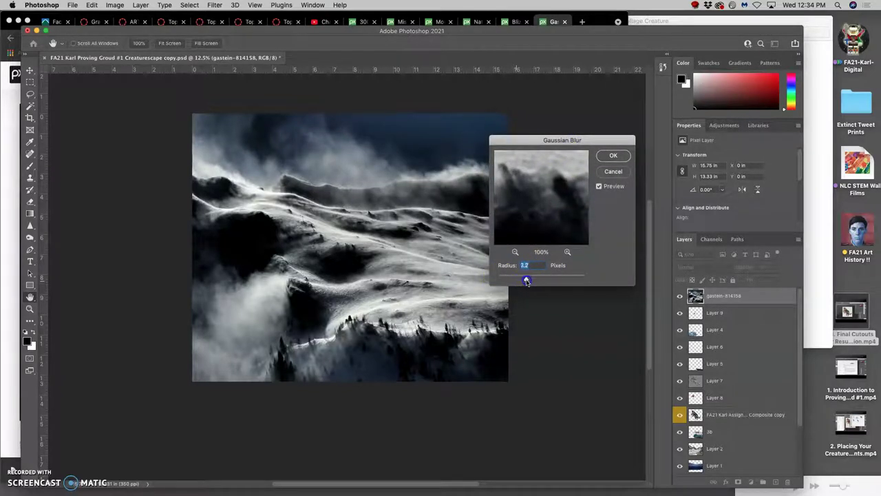
{"action": "left_click_drag", "start_coordinate": [528, 281], "coordinate": [555, 281]}
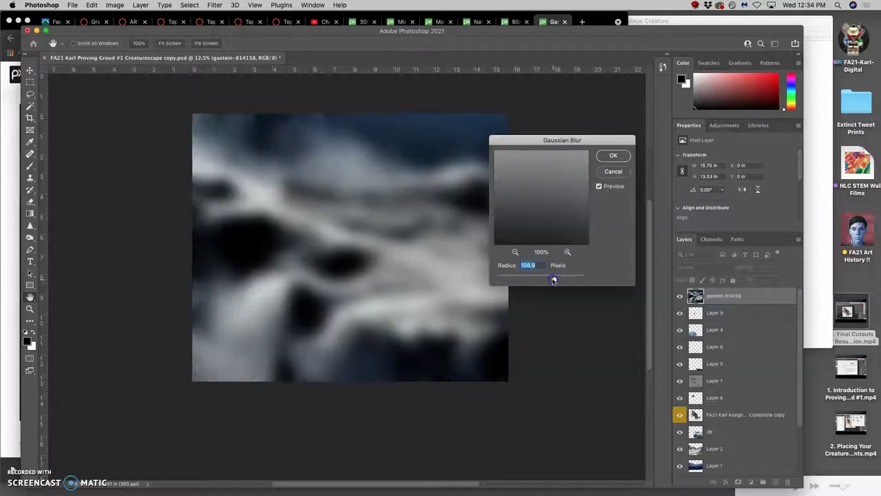
{"action": "left_click_drag", "start_coordinate": [552, 281], "coordinate": [543, 280]}
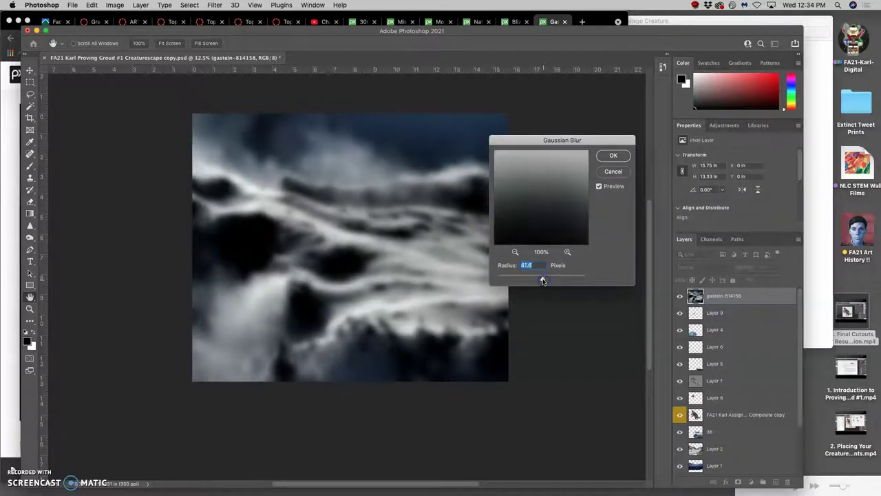
{"action": "left_click", "coordinate": [614, 155]}
Set the blurred gastein layer to 21% opacity and compare it hidden and shown.
{"action": "key", "text": "c"}
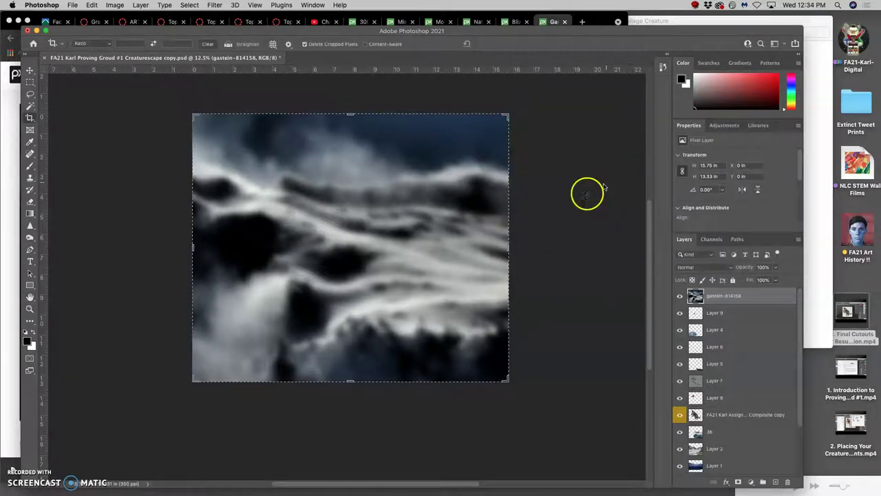
{"action": "left_click", "coordinate": [774, 268]}
{"action": "left_click_drag", "start_coordinate": [746, 279], "coordinate": [743, 279]}
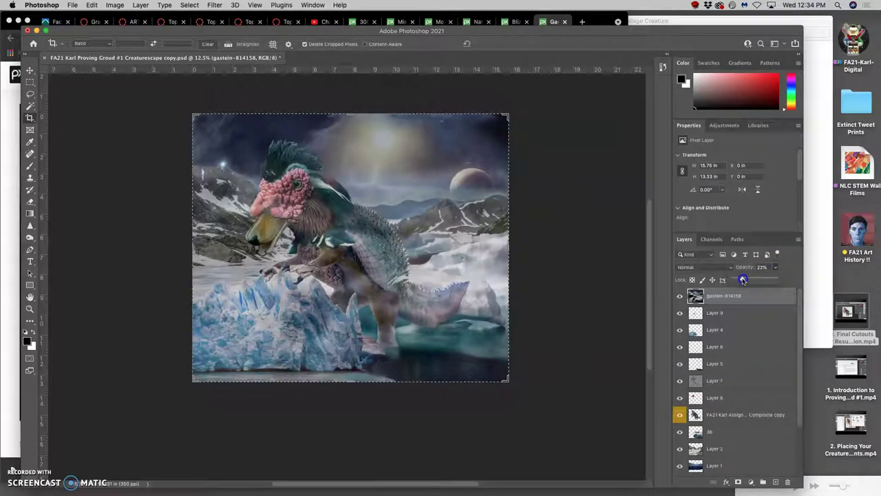
{"action": "left_click", "coordinate": [680, 296]}
{"action": "left_click", "coordinate": [681, 297]}
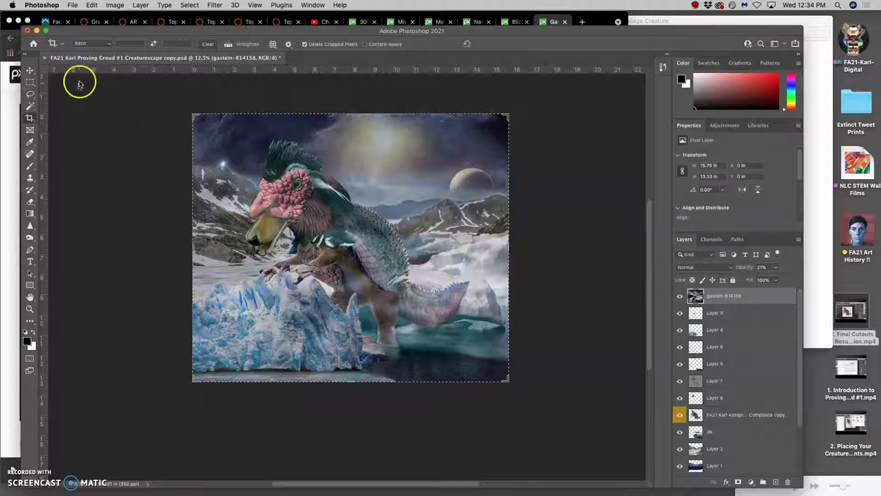
Switch from the marquee and lasso tools back to the Move tool.
{"action": "left_click", "coordinate": [30, 80]}
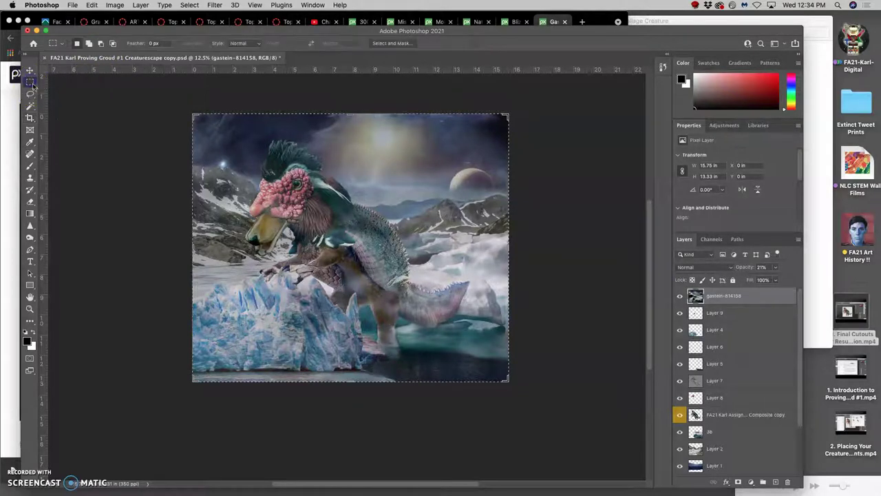
{"action": "left_click", "coordinate": [31, 95]}
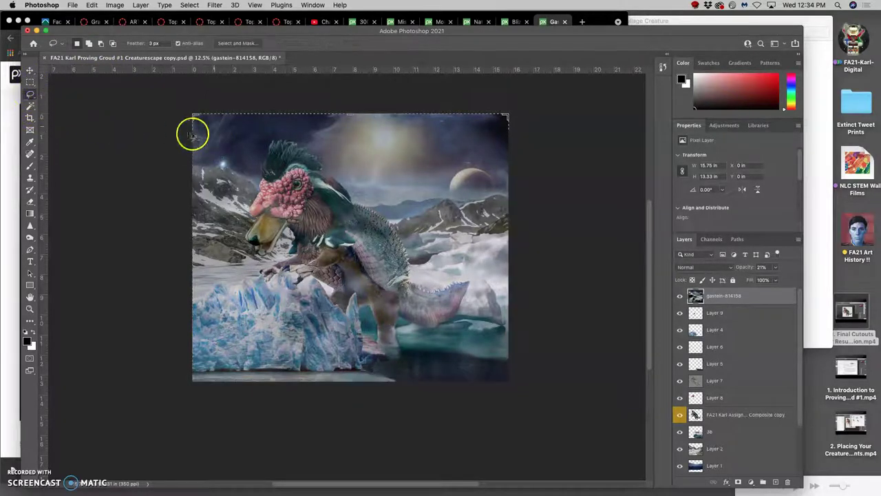
{"action": "left_click", "coordinate": [30, 71]}
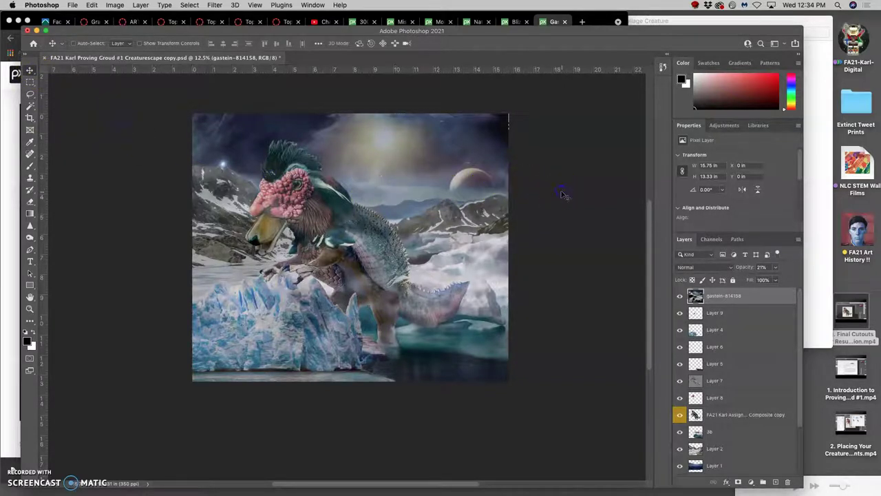
Lighten the blurred snow layer with Levels at output black 55 and input white 233, then adjust its opacity.
{"action": "left_click", "coordinate": [115, 5]}
{"action": "mouse_move", "coordinate": [130, 30]}
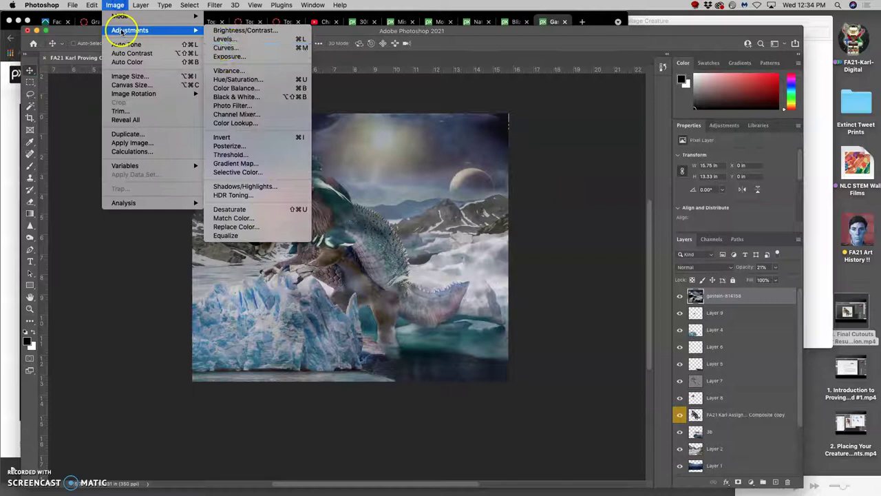
{"action": "left_click", "coordinate": [225, 39]}
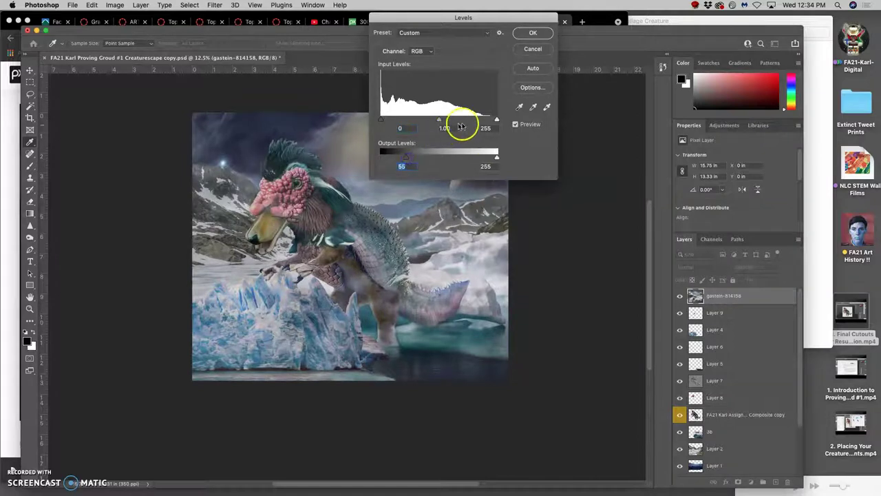
{"action": "mouse_move", "coordinate": [451, 120]}
{"action": "left_mouse_down"}
{"action": "mouse_move", "coordinate": [407, 119]}
{"action": "mouse_move", "coordinate": [447, 119]}
{"action": "mouse_move", "coordinate": [435, 126]}
{"action": "mouse_move", "coordinate": [462, 132]}
{"action": "left_mouse_up"}
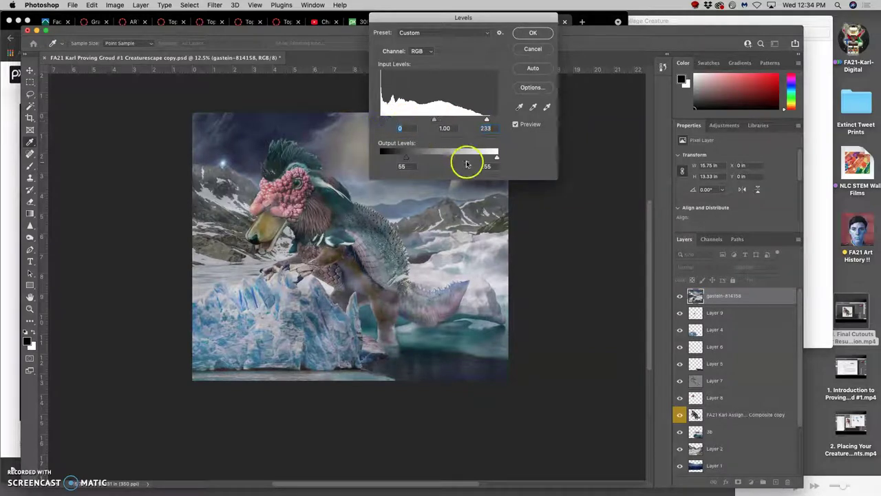
{"action": "left_click", "coordinate": [544, 37]}
{"action": "left_click", "coordinate": [774, 268]}
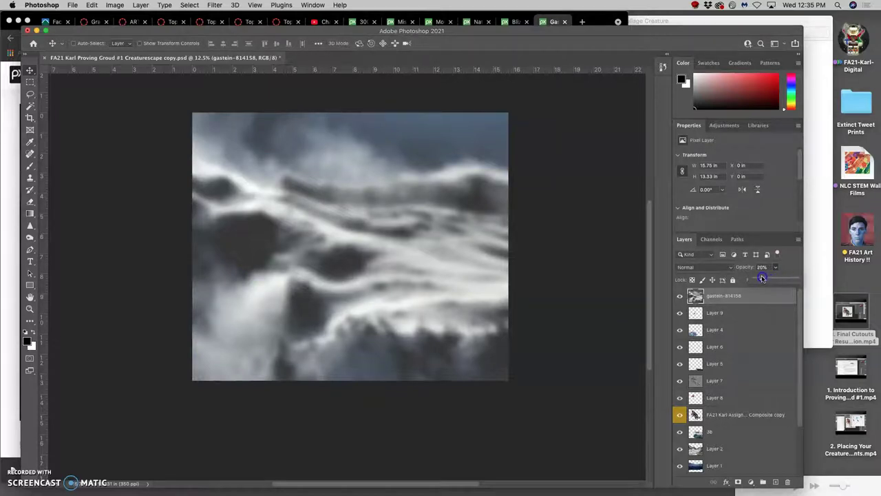
Set the brightened storm layer's opacity to 40% for a hazy mist over the scene.
{"action": "left_click_drag", "start_coordinate": [762, 278], "coordinate": [760, 279]}
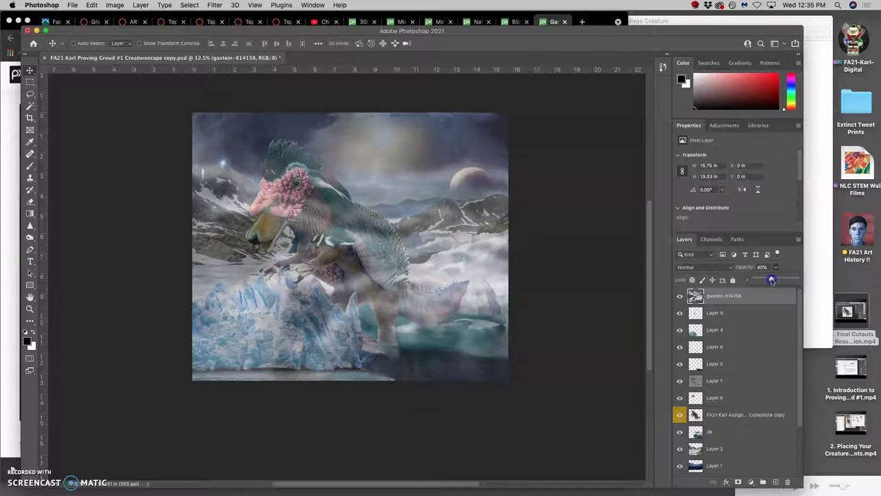
Pick the Eraser and enlarge its brush to 1400 px with 0% hardness.
{"action": "left_click", "coordinate": [29, 202]}
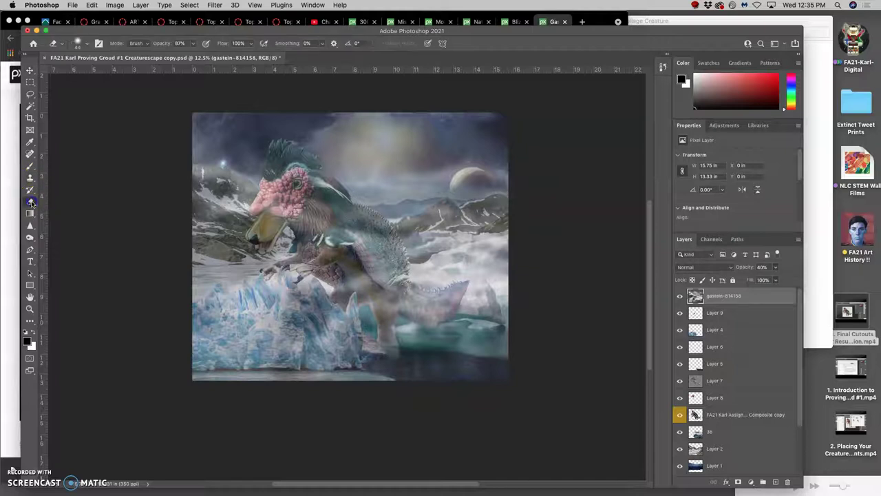
{"action": "left_click", "coordinate": [88, 46]}
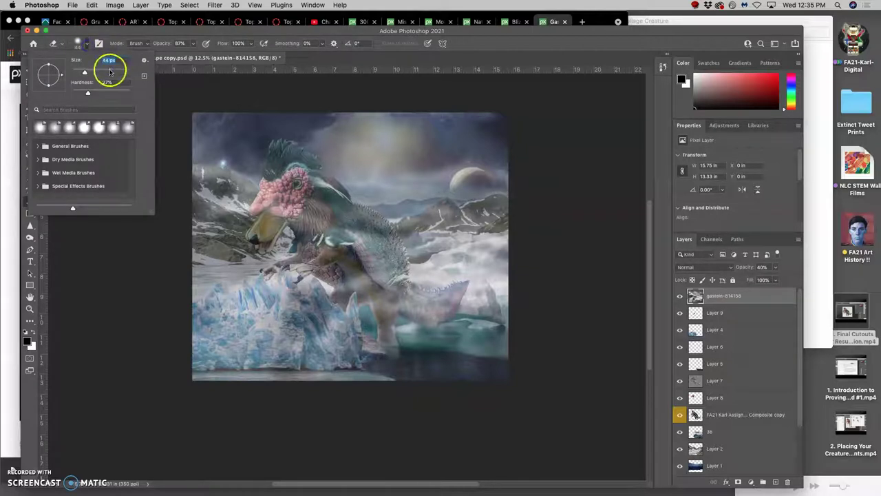
{"action": "mouse_move", "coordinate": [108, 70]}
{"action": "left_mouse_down"}
{"action": "mouse_move", "coordinate": [124, 73]}
{"action": "mouse_move", "coordinate": [85, 93]}
{"action": "left_mouse_up"}
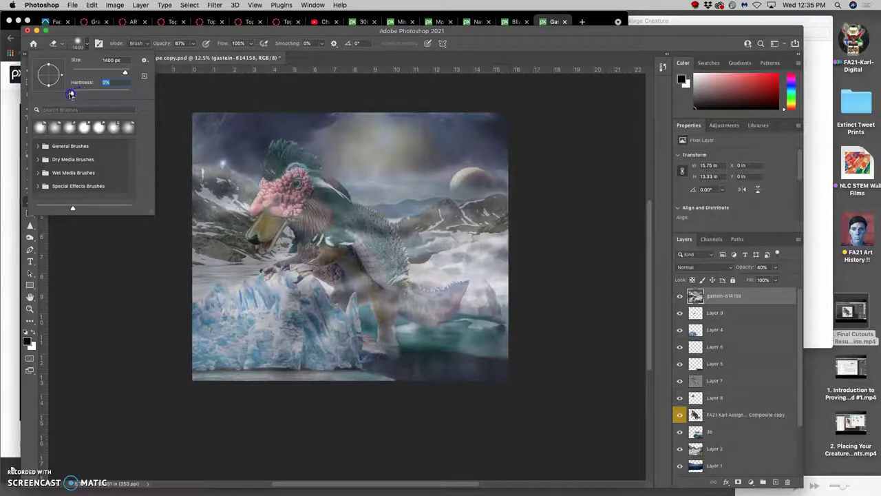
{"action": "left_click", "coordinate": [513, 140]}
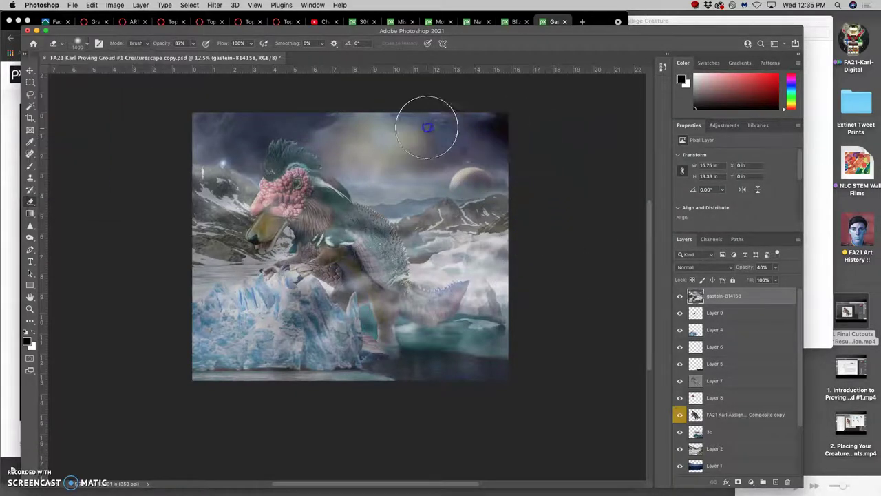
At 50% eraser opacity, erase the mist over the sky, creature's head and upper-left mountains.
{"action": "left_click_drag", "start_coordinate": [426, 128], "coordinate": [403, 128]}
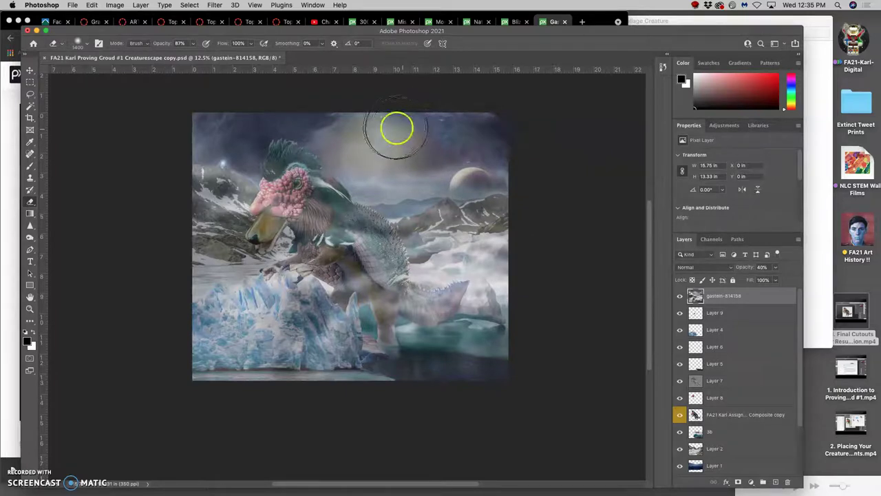
{"action": "left_click", "coordinate": [193, 44]}
{"action": "left_click_drag", "start_coordinate": [181, 62], "coordinate": [179, 62]}
{"action": "left_click", "coordinate": [292, 143]}
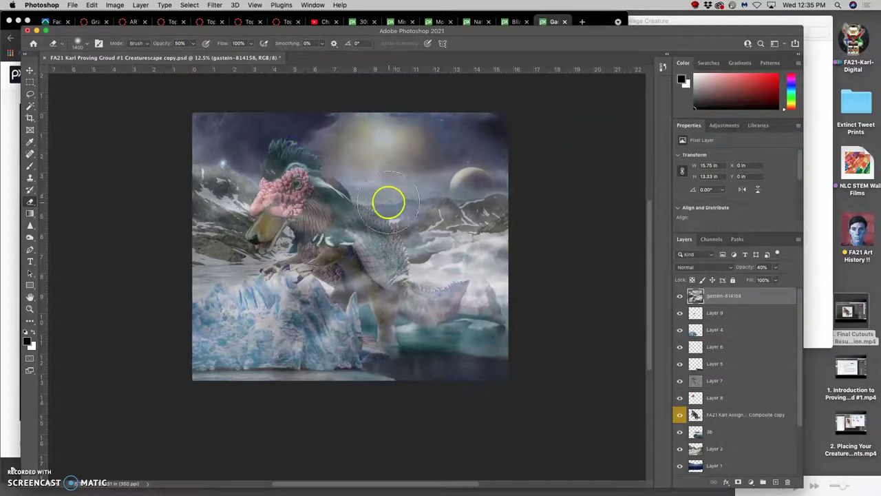
{"action": "left_click_drag", "start_coordinate": [306, 183], "coordinate": [273, 180]}
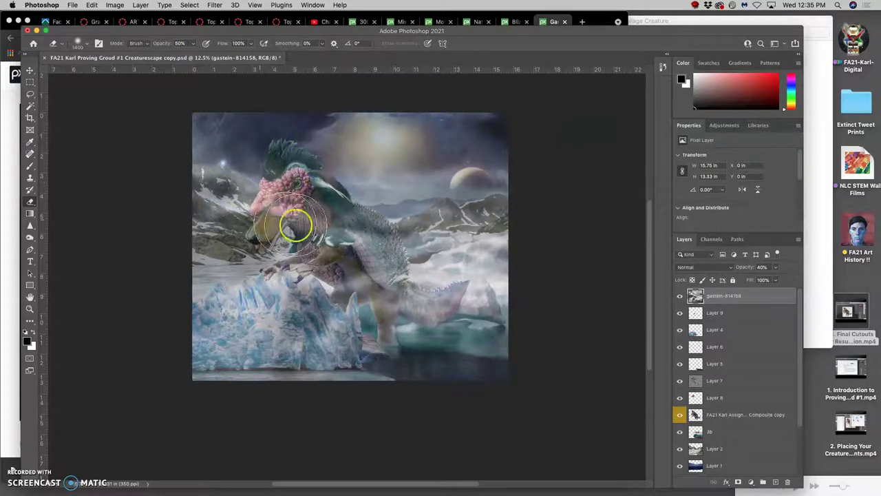
{"action": "mouse_move", "coordinate": [192, 234]}
{"action": "left_mouse_down"}
{"action": "mouse_move", "coordinate": [213, 174]}
{"action": "mouse_move", "coordinate": [434, 209]}
{"action": "mouse_move", "coordinate": [429, 227]}
{"action": "mouse_move", "coordinate": [403, 220]}
{"action": "mouse_move", "coordinate": [578, 233]}
{"action": "mouse_move", "coordinate": [532, 250]}
{"action": "mouse_move", "coordinate": [424, 262]}
{"action": "mouse_move", "coordinate": [511, 283]}
{"action": "mouse_move", "coordinate": [304, 282]}
{"action": "mouse_move", "coordinate": [588, 305]}
{"action": "mouse_move", "coordinate": [566, 290]}
{"action": "mouse_move", "coordinate": [405, 247]}
{"action": "mouse_move", "coordinate": [259, 238]}
{"action": "mouse_move", "coordinate": [255, 216]}
{"action": "mouse_move", "coordinate": [365, 219]}
{"action": "mouse_move", "coordinate": [506, 268]}
{"action": "mouse_move", "coordinate": [339, 340]}
{"action": "mouse_move", "coordinate": [362, 334]}
{"action": "mouse_move", "coordinate": [344, 300]}
{"action": "mouse_move", "coordinate": [326, 293]}
{"action": "mouse_move", "coordinate": [182, 316]}
{"action": "mouse_move", "coordinate": [577, 365]}
{"action": "mouse_move", "coordinate": [372, 372]}
{"action": "mouse_move", "coordinate": [153, 350]}
{"action": "mouse_move", "coordinate": [297, 353]}
{"action": "mouse_move", "coordinate": [532, 387]}
{"action": "mouse_move", "coordinate": [567, 384]}
{"action": "left_mouse_up"}
Compare by toggling the gastein-814158 overlay, then lower its opacity to 32%.
{"action": "left_click", "coordinate": [680, 296]}
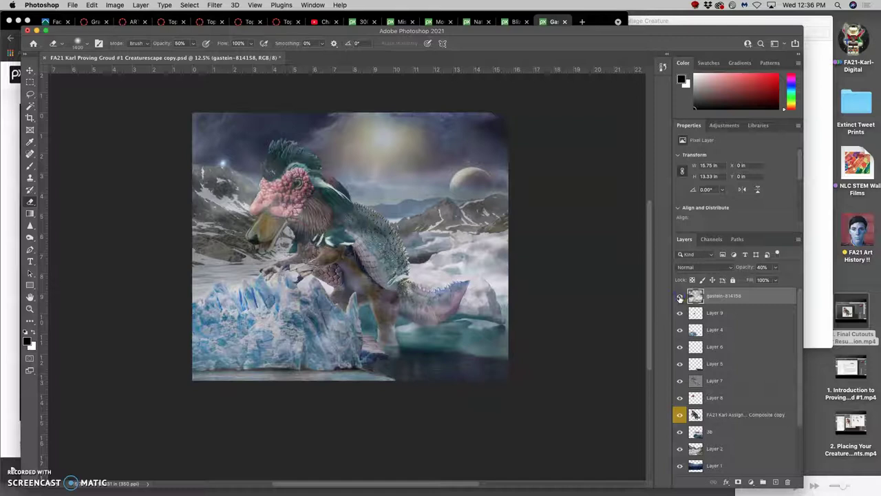
{"action": "left_click", "coordinate": [679, 296]}
{"action": "left_click", "coordinate": [776, 268]}
{"action": "left_click", "coordinate": [768, 279]}
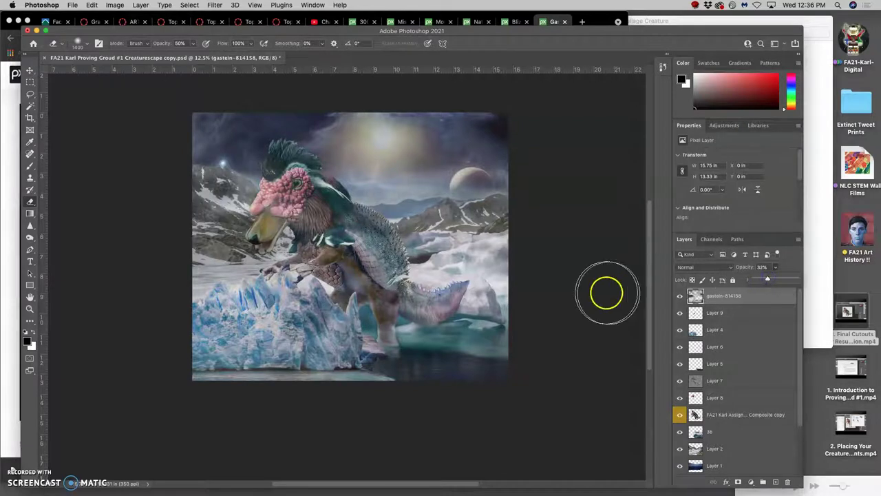
Close the Gastein Pixabay tab and download the blizzard snowfall photo, returning to Photoshop.
{"action": "left_click", "coordinate": [10, 200]}
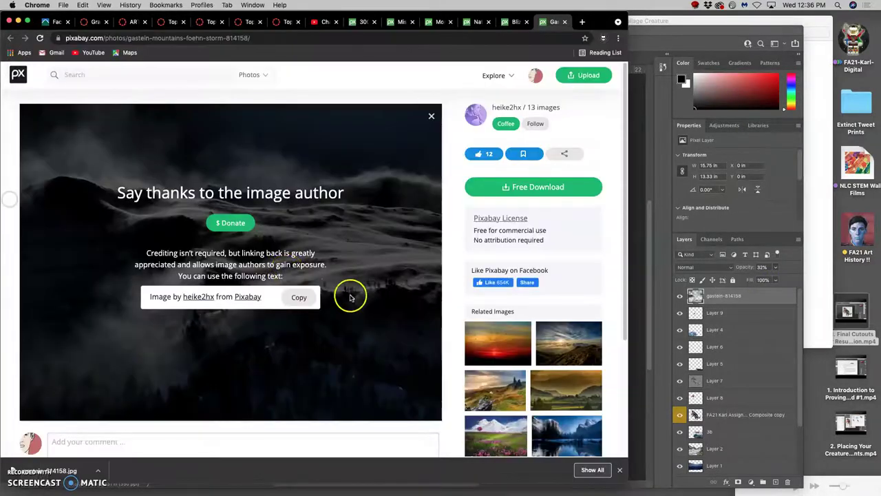
{"action": "left_click", "coordinate": [566, 22]}
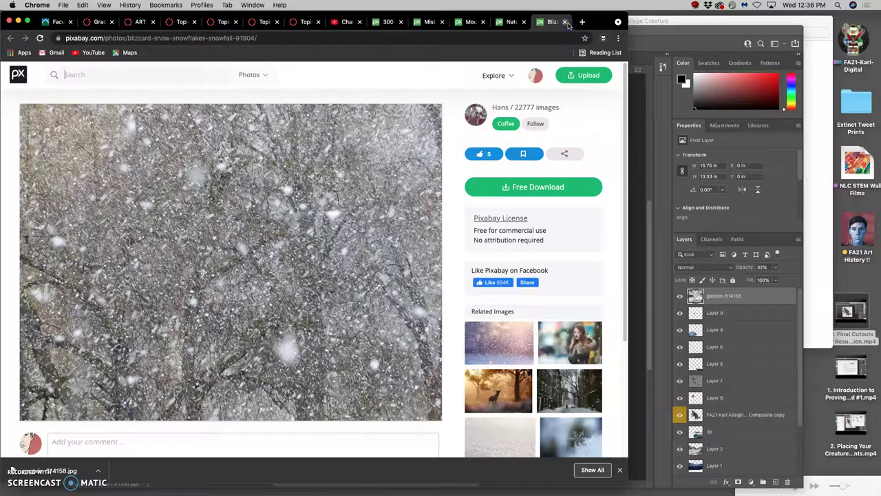
{"action": "left_click", "coordinate": [502, 187]}
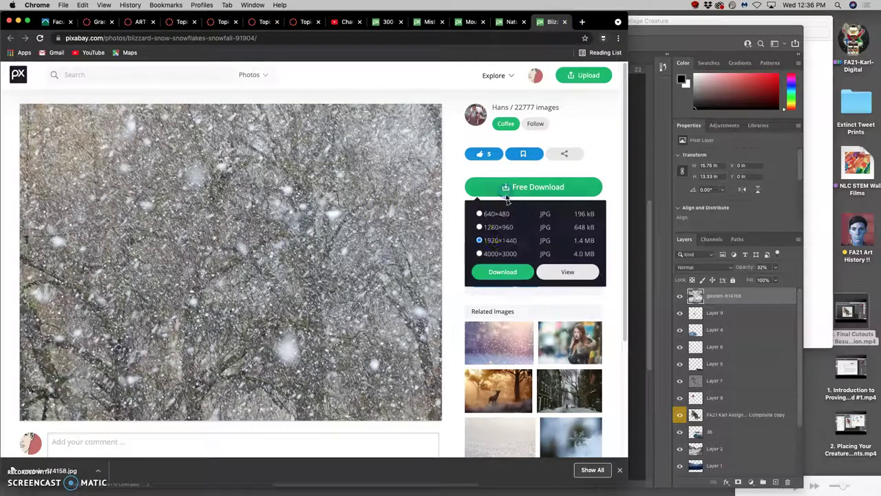
{"action": "left_click", "coordinate": [501, 272]}
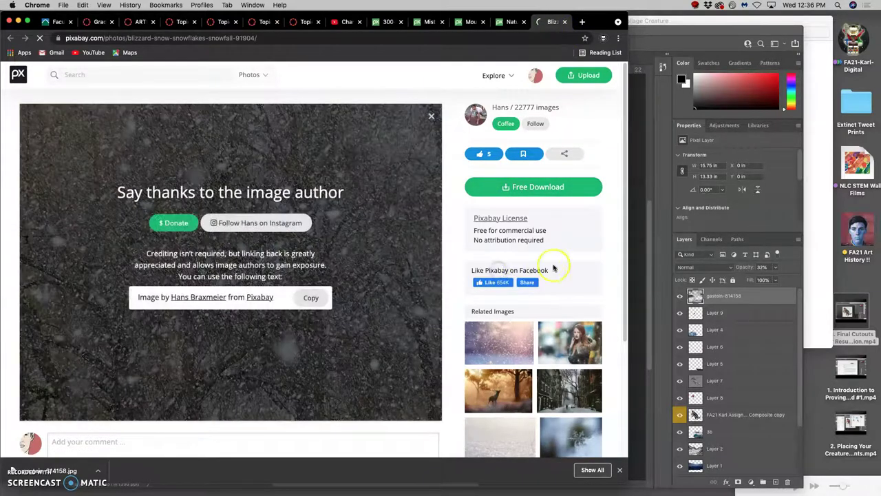
{"action": "left_click", "coordinate": [639, 219]}
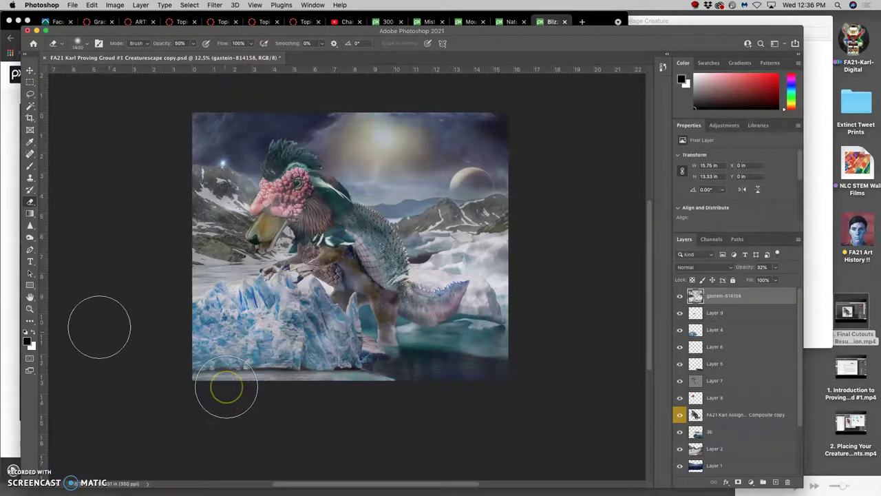
Search Google Images for 'tecture fill snow' in a new browser tab.
{"action": "left_click", "coordinate": [588, 25]}
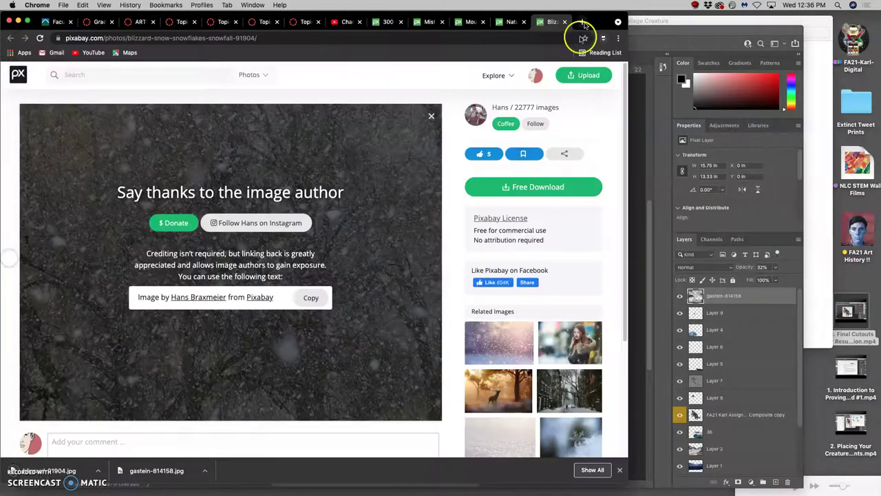
{"action": "left_click", "coordinate": [582, 21]}
{"action": "type", "text": "tectu"}
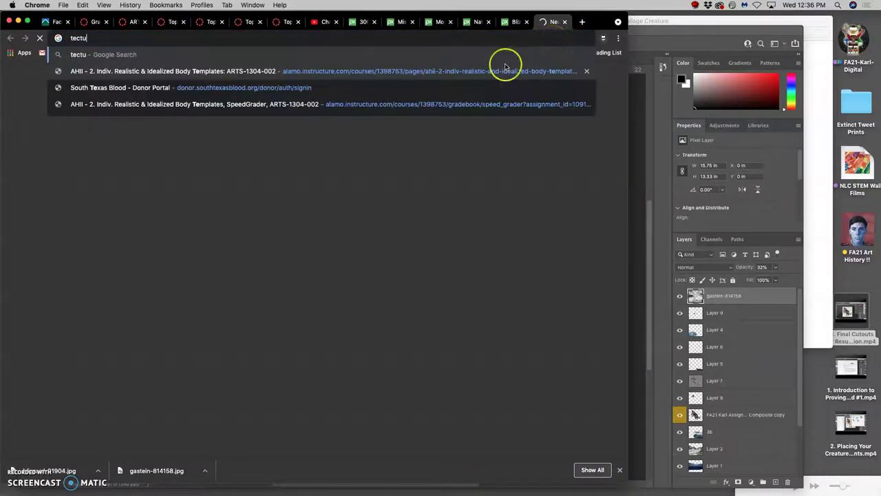
{"action": "type", "text": "re fill snow"}
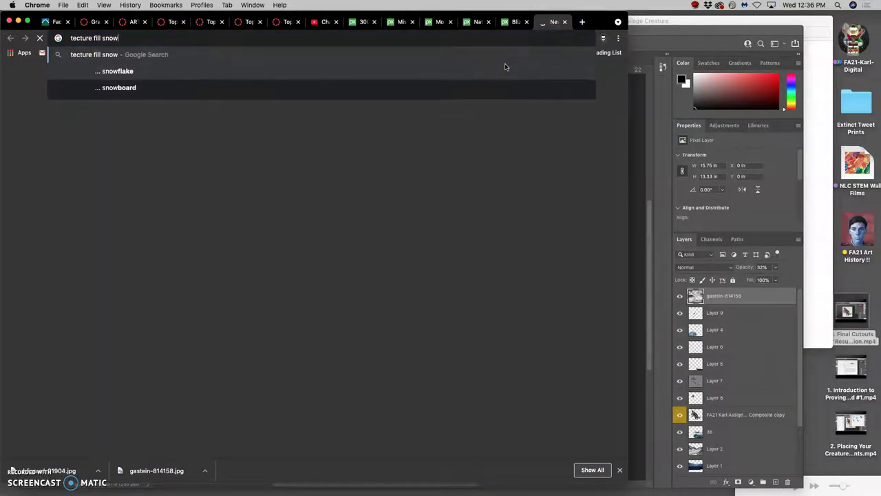
{"action": "key", "text": "Return"}
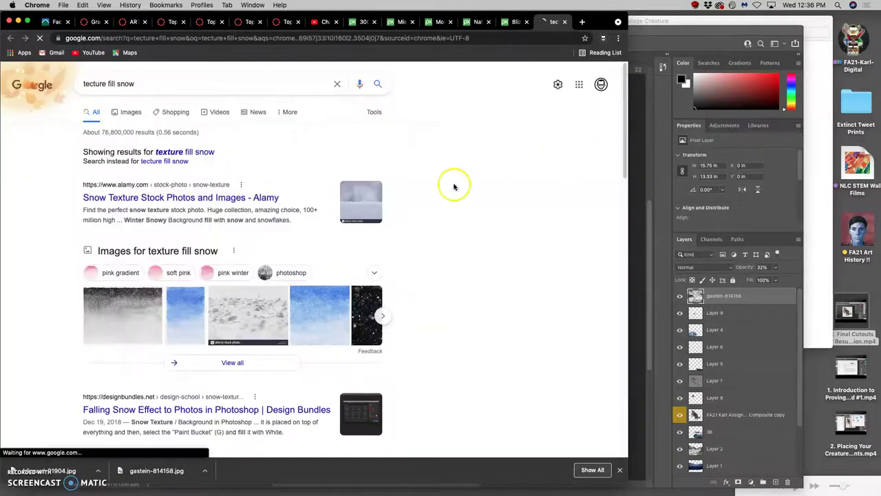
{"action": "left_click", "coordinate": [132, 113]}
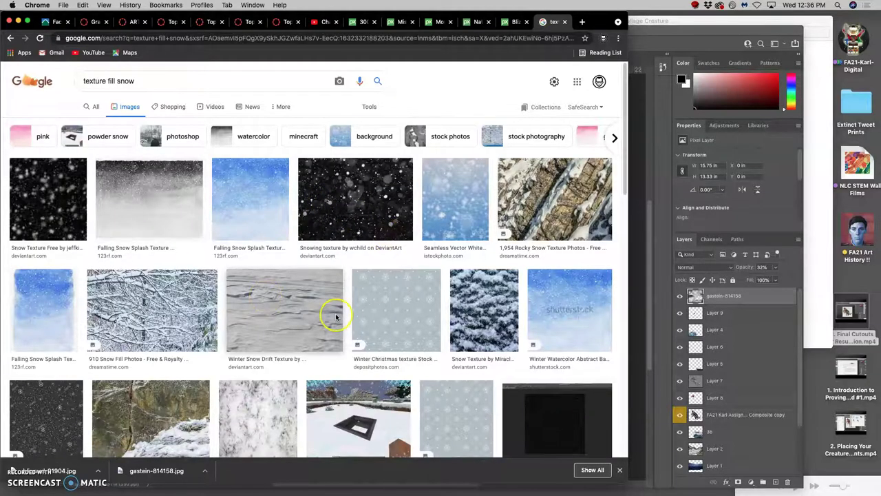
Browse the snow texture results, then close the search tab and return to Photoshop.
{"action": "scroll", "coordinate": [336, 317], "scroll_direction": "down", "scroll_amount": 3}
{"action": "scroll", "coordinate": [336, 316], "scroll_direction": "up", "scroll_amount": 3}
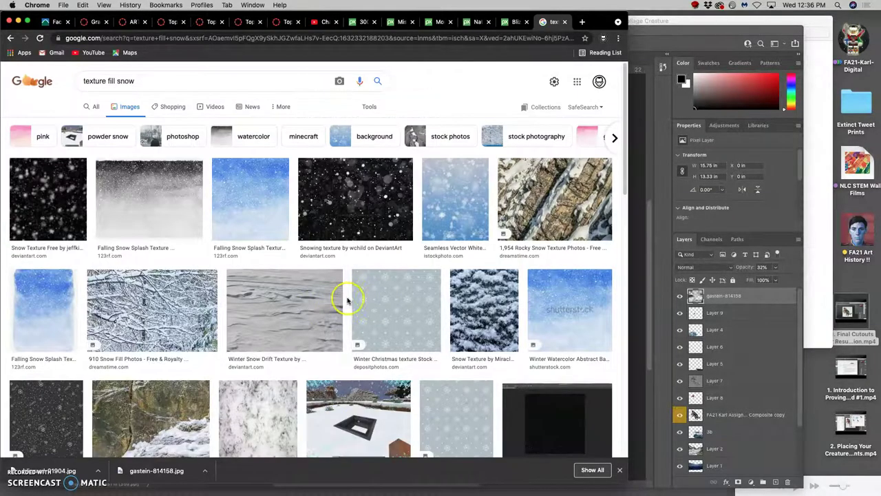
{"action": "scroll", "coordinate": [437, 231], "scroll_direction": "down", "scroll_amount": 2}
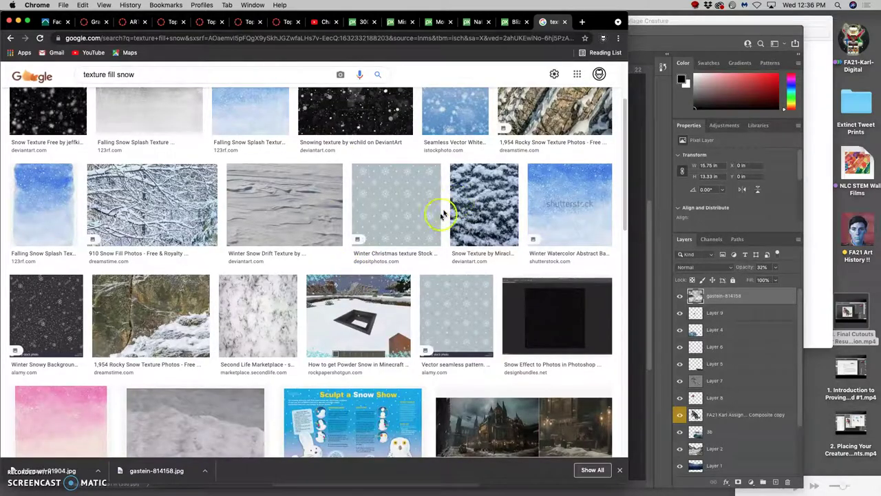
{"action": "scroll", "coordinate": [436, 234], "scroll_direction": "down", "scroll_amount": 5}
{"action": "scroll", "coordinate": [437, 239], "scroll_direction": "up", "scroll_amount": 5}
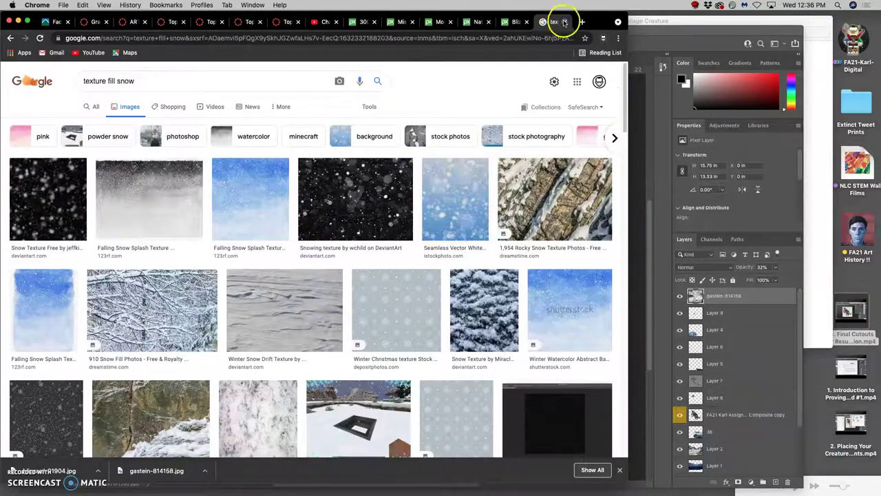
{"action": "left_click", "coordinate": [564, 22]}
{"action": "left_click", "coordinate": [637, 123]}
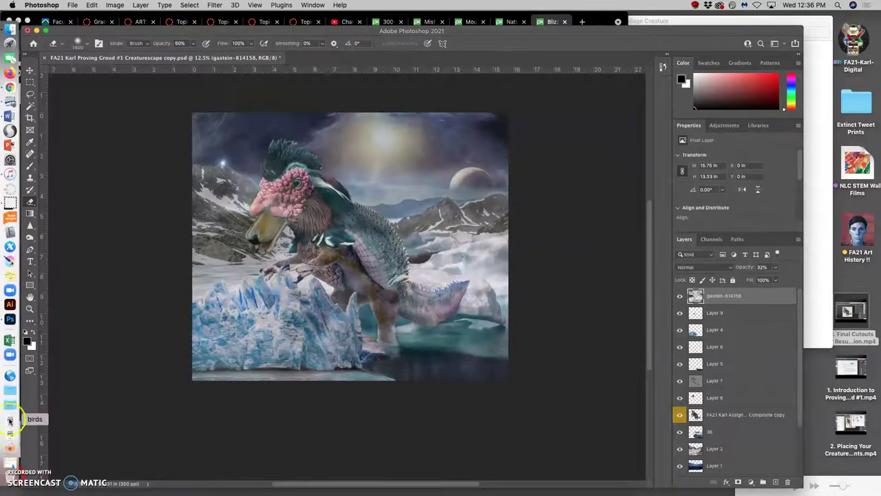
Place the downloaded blizzard-91904 image into the composition and rasterize the layer.
{"action": "left_click", "coordinate": [11, 404]}
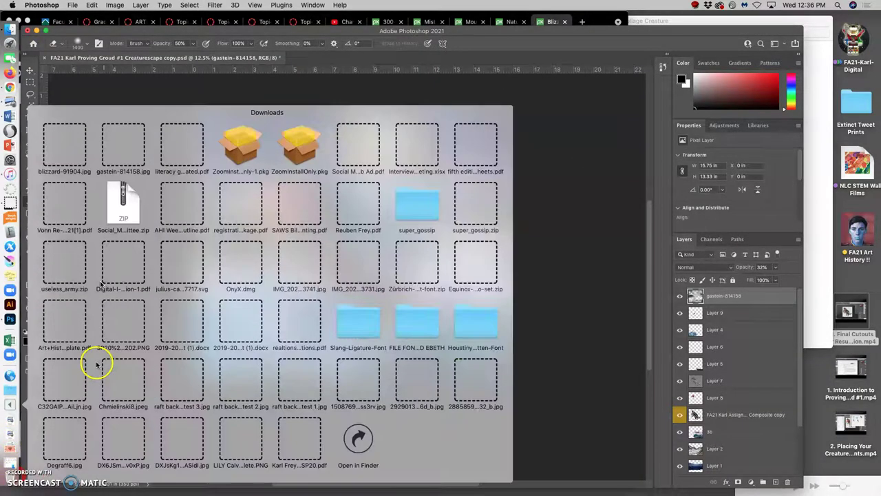
{"action": "left_click_drag", "start_coordinate": [65, 147], "coordinate": [183, 195]}
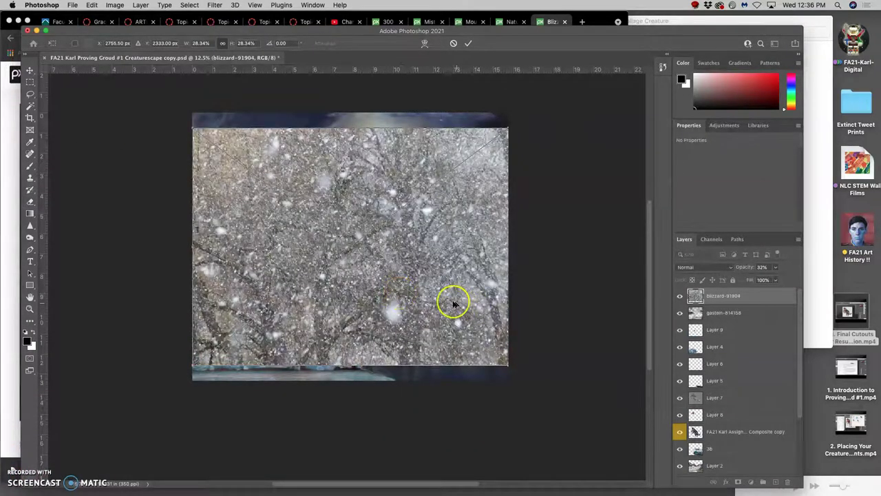
{"action": "right_click", "coordinate": [756, 296]}
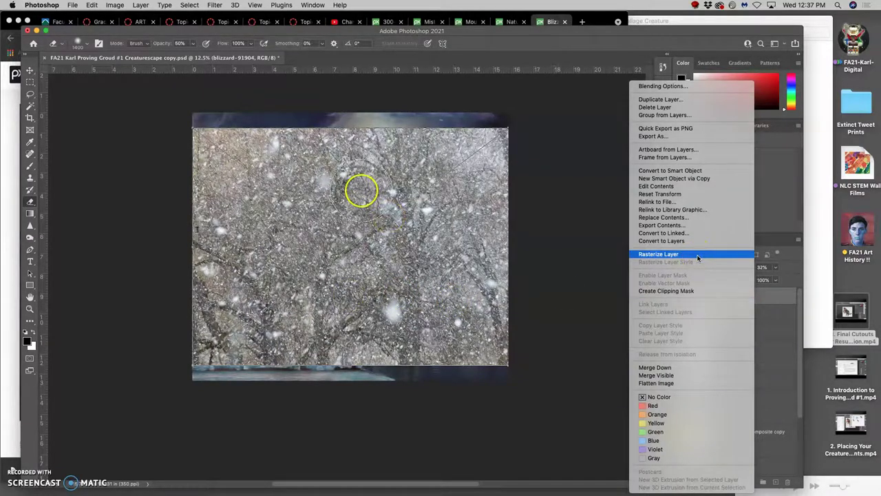
{"action": "left_click", "coordinate": [698, 257]}
Scale and shift the blizzard texture until it covers the whole canvas.
{"action": "left_click_drag", "start_coordinate": [356, 126], "coordinate": [354, 113]}
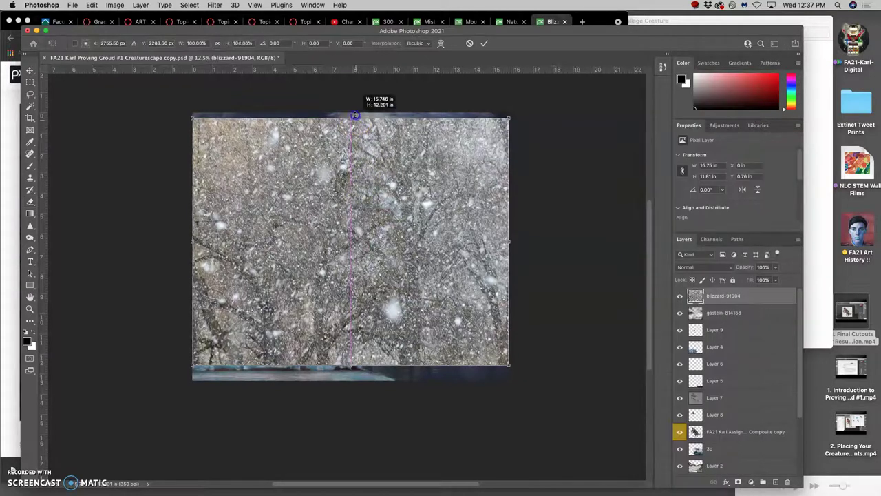
{"action": "left_click_drag", "start_coordinate": [192, 238], "coordinate": [138, 239]}
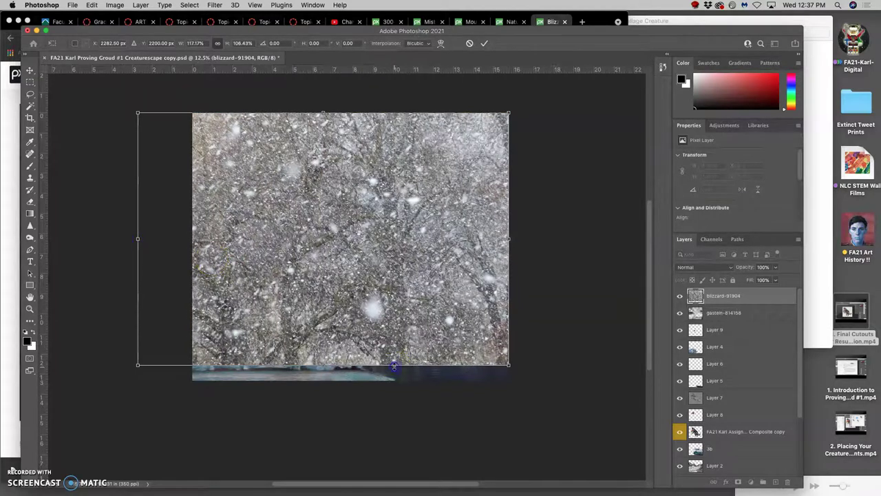
{"action": "left_click_drag", "start_coordinate": [394, 366], "coordinate": [394, 380]}
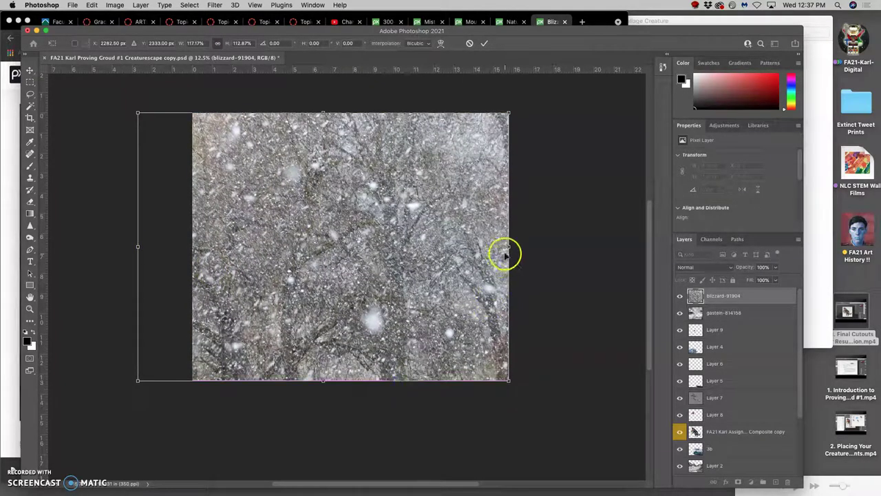
{"action": "left_click_drag", "start_coordinate": [508, 248], "coordinate": [535, 246]}
{"action": "left_click_drag", "start_coordinate": [450, 269], "coordinate": [446, 271]}
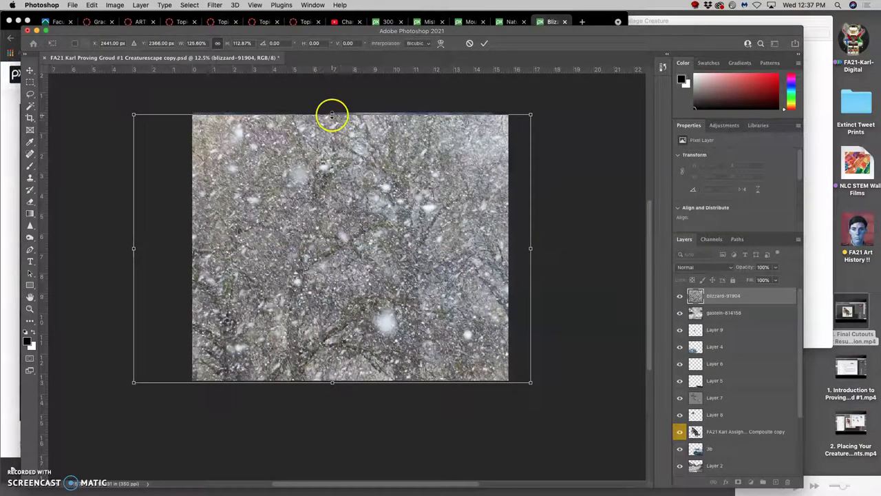
{"action": "left_click_drag", "start_coordinate": [332, 115], "coordinate": [333, 107]}
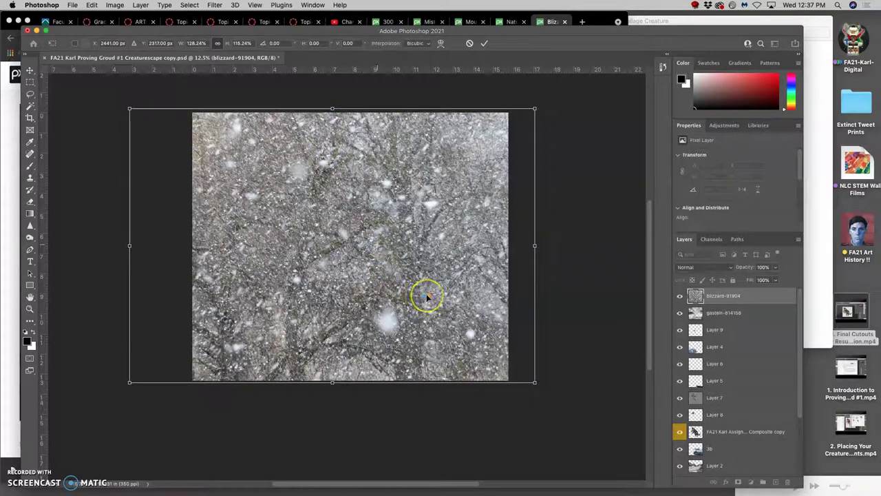
{"action": "key", "text": "Return"}
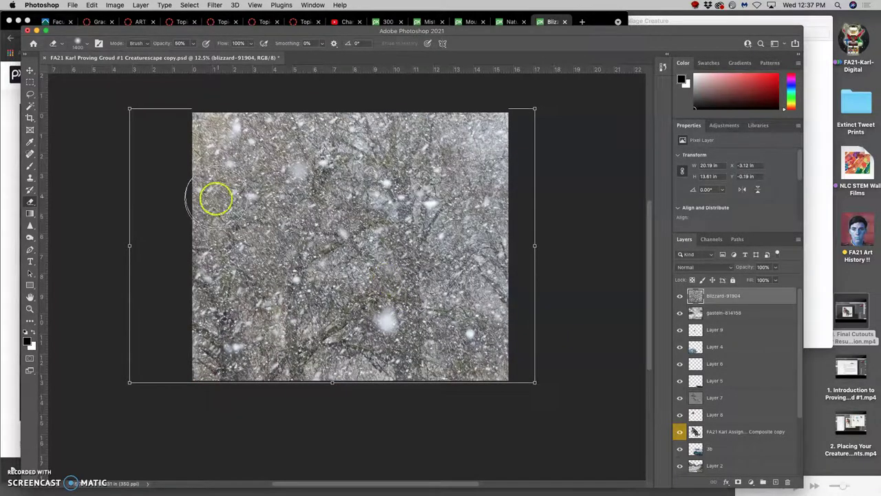
Crop to the 15.75 × 13.33 in canvas, trimming the overhanging texture.
{"action": "left_click", "coordinate": [31, 119]}
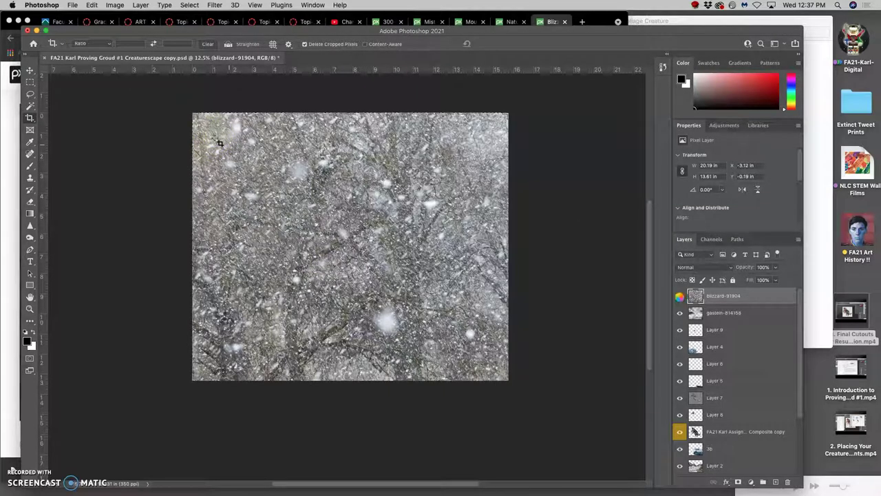
{"action": "left_click", "coordinate": [680, 297]}
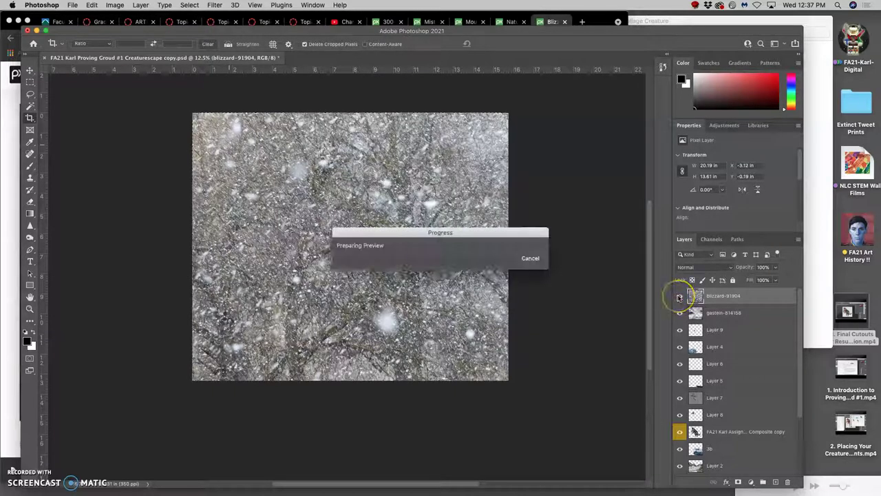
{"action": "left_click", "coordinate": [632, 289]}
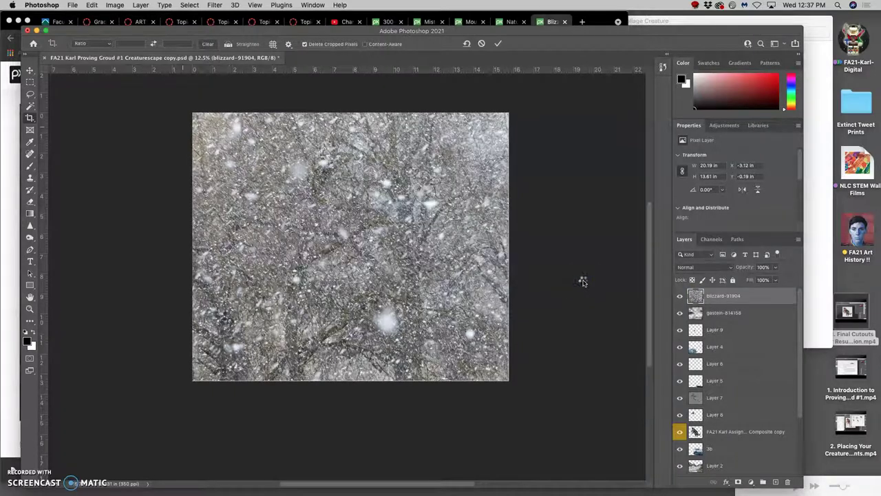
{"action": "double_click", "coordinate": [448, 197]}
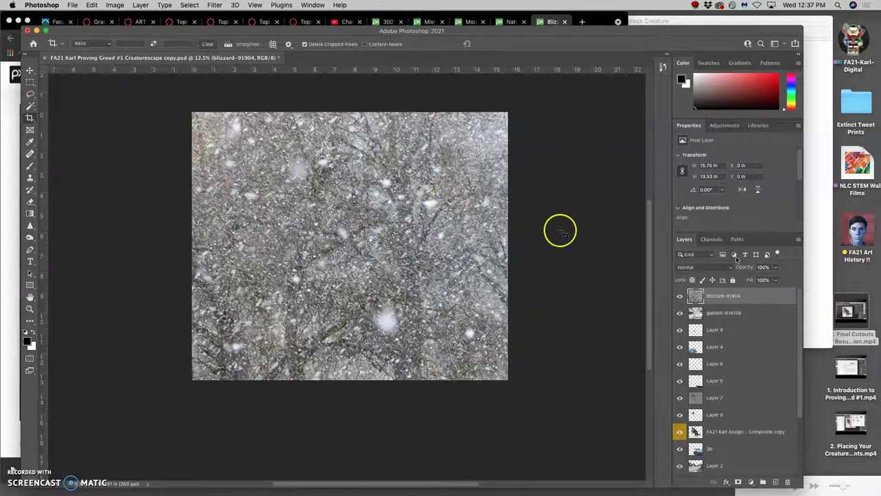
Apply a Gaussian blur of about 10.1 pixels to the blizzard texture.
{"action": "left_click", "coordinate": [218, 5]}
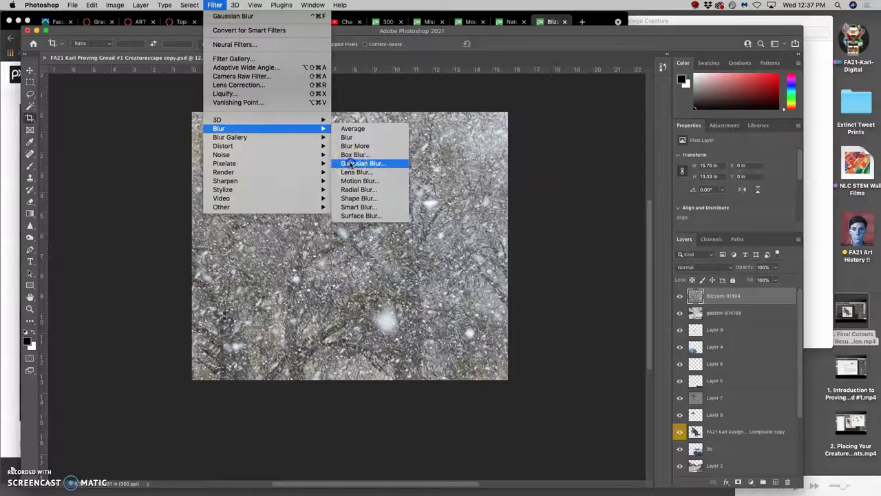
{"action": "left_click", "coordinate": [351, 164]}
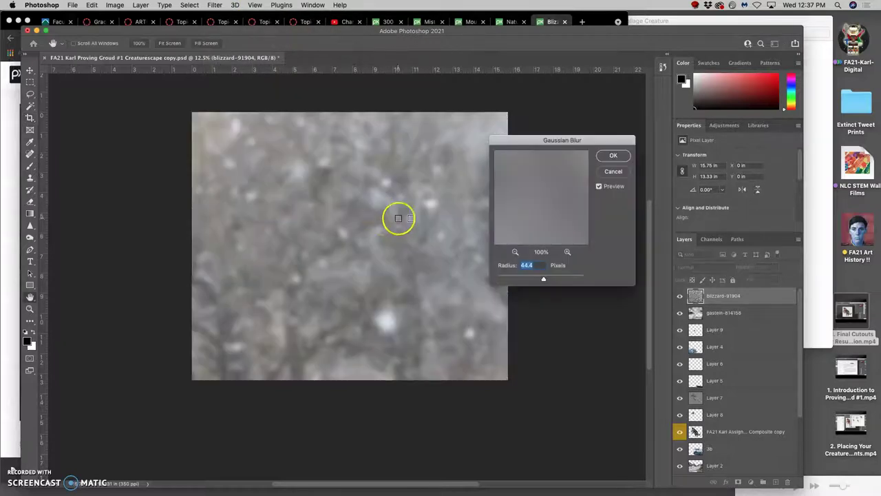
{"action": "left_click_drag", "start_coordinate": [542, 275], "coordinate": [532, 279]}
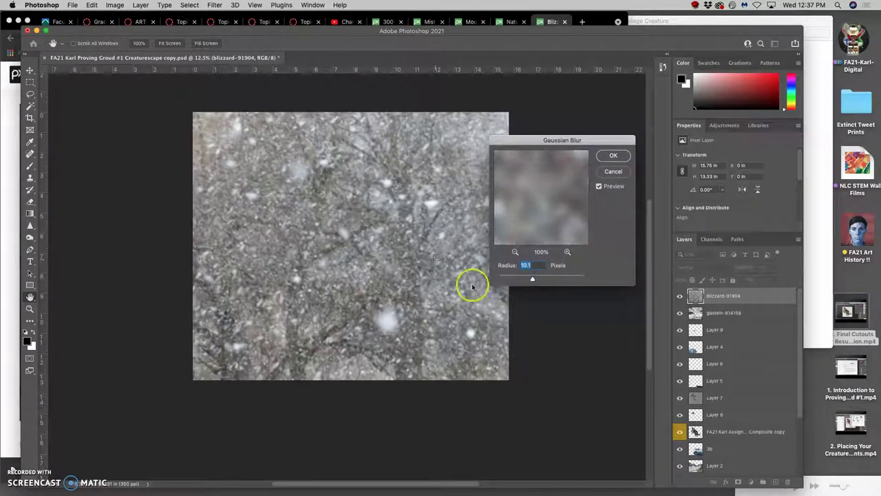
{"action": "left_click", "coordinate": [609, 157]}
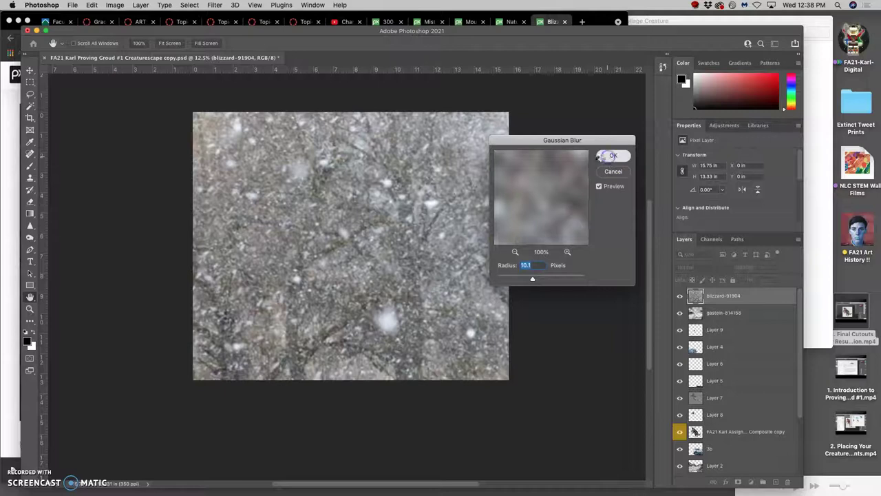
Brighten the blizzard texture with Levels: midtones 1.22, output black 34.
{"action": "left_click", "coordinate": [118, 5]}
{"action": "mouse_move", "coordinate": [186, 29]}
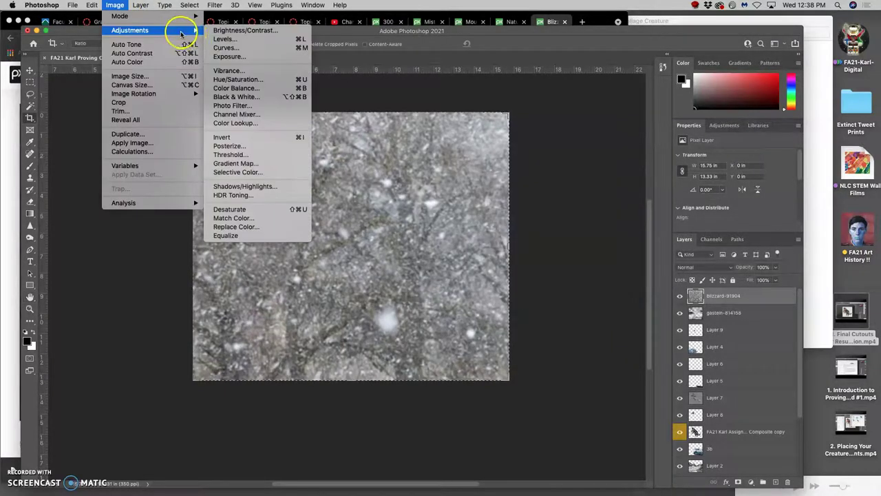
{"action": "left_click", "coordinate": [219, 39]}
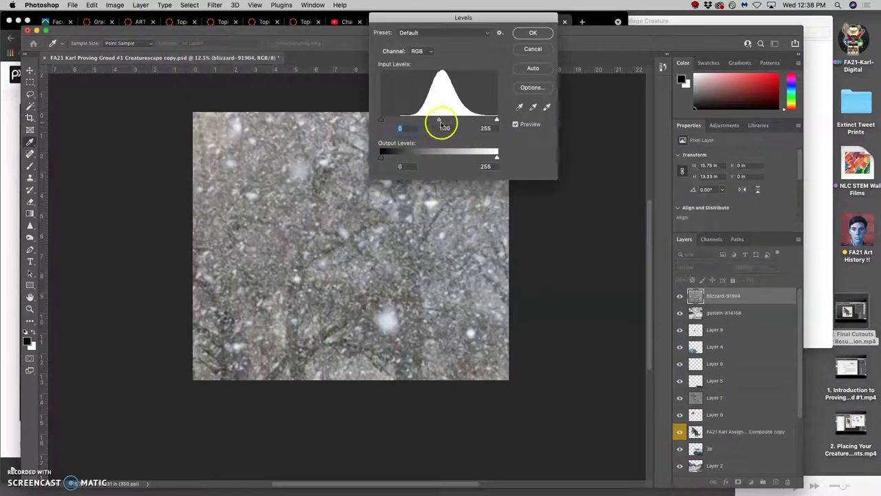
{"action": "left_click_drag", "start_coordinate": [440, 121], "coordinate": [434, 121]}
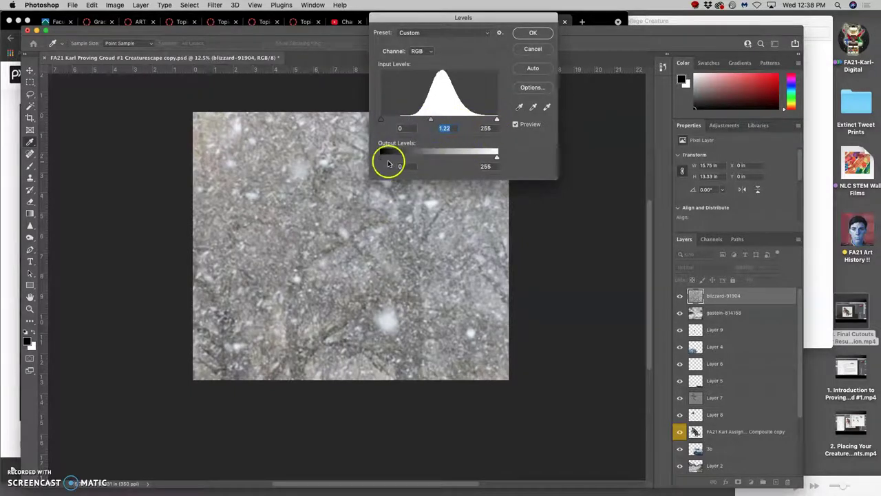
{"action": "left_click_drag", "start_coordinate": [382, 157], "coordinate": [393, 158]}
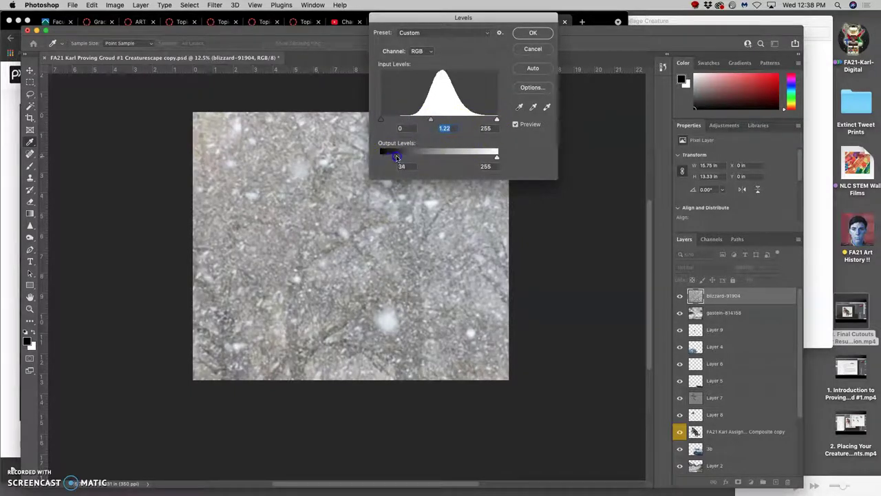
{"action": "left_click", "coordinate": [531, 33]}
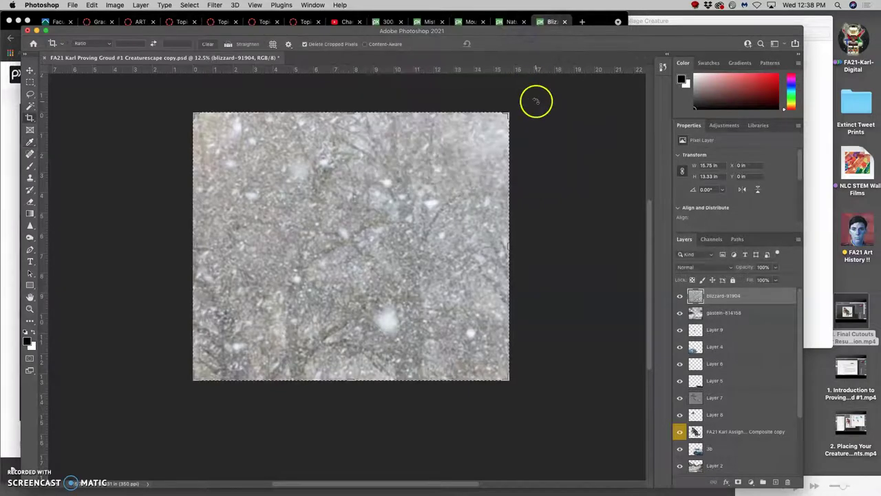
Fine-tune the blizzard-91904 layer's opacity, settling at 33% as a light snowfall veil.
{"action": "key", "text": "c"}
{"action": "left_click", "coordinate": [775, 268]}
{"action": "left_click_drag", "start_coordinate": [776, 277], "coordinate": [750, 280]}
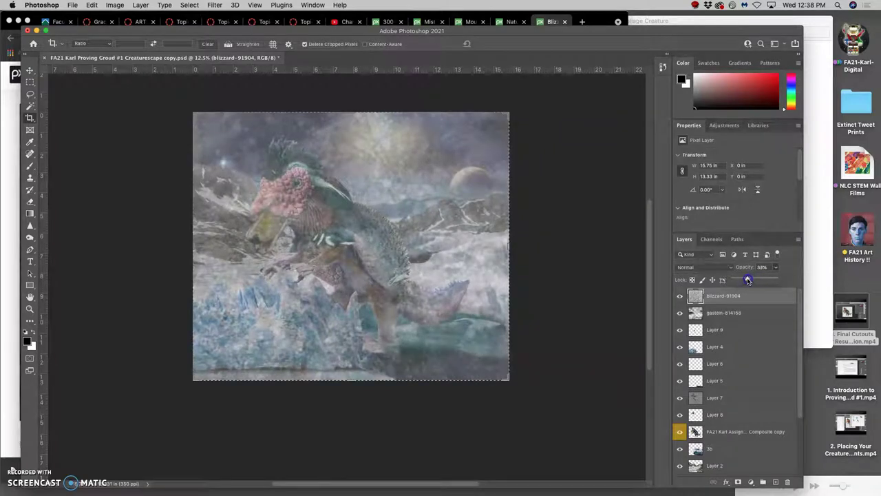
{"action": "left_click_drag", "start_coordinate": [745, 280], "coordinate": [735, 280]}
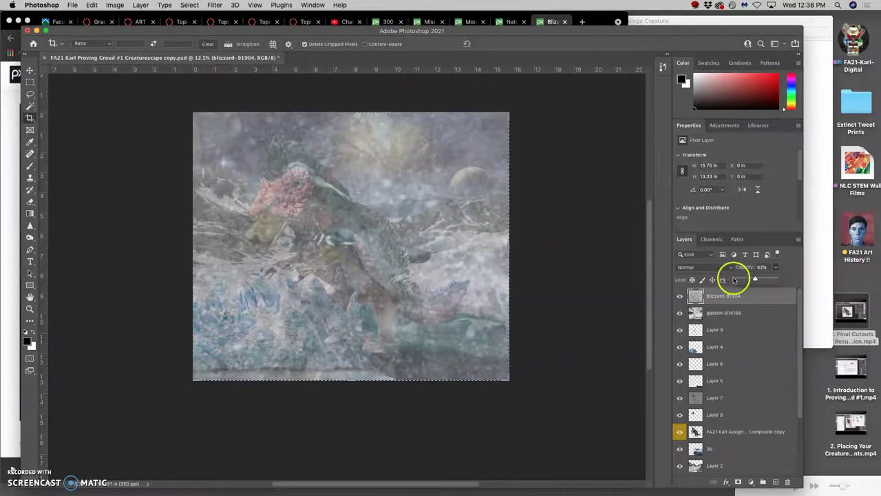
{"action": "mouse_move", "coordinate": [737, 280]}
{"action": "left_mouse_down"}
{"action": "mouse_move", "coordinate": [754, 277]}
{"action": "mouse_move", "coordinate": [741, 279]}
{"action": "left_mouse_up"}
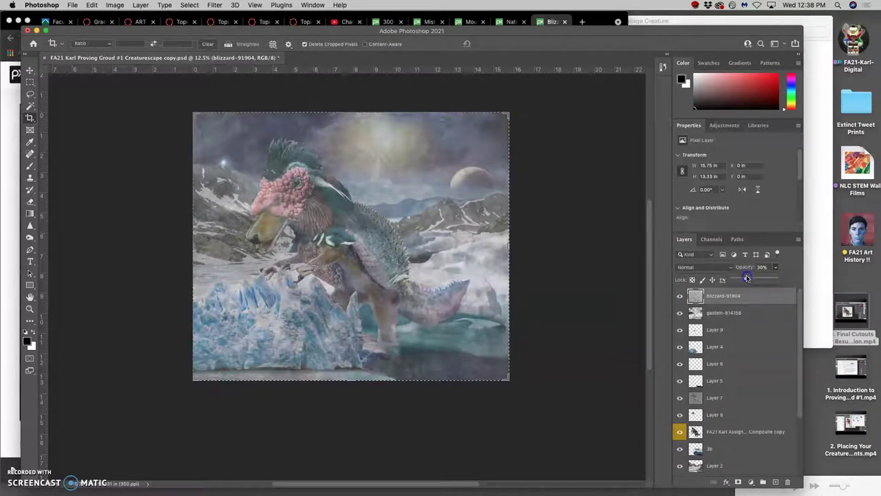
Clear the selection, set the blizzard layer to Overlay blending and tune its opacity to 57%.
{"action": "left_click", "coordinate": [30, 94]}
{"action": "left_click", "coordinate": [111, 121]}
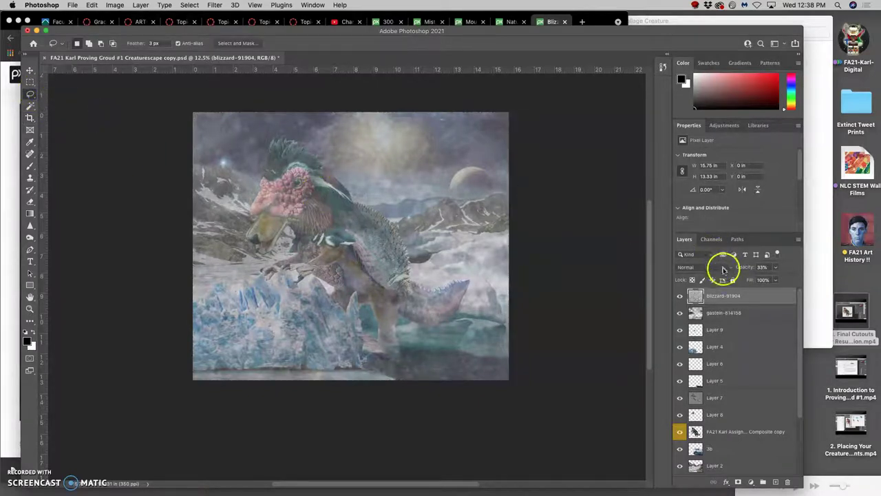
{"action": "left_click", "coordinate": [702, 268]}
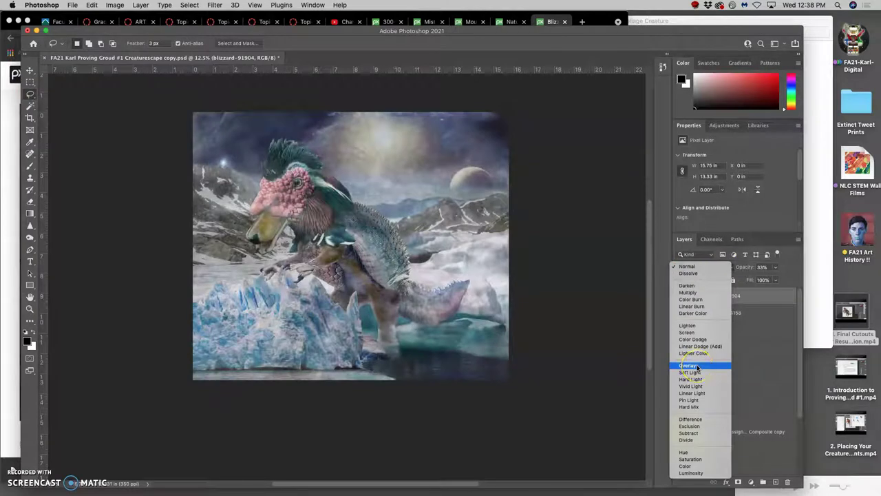
{"action": "left_click", "coordinate": [744, 337]}
{"action": "left_click", "coordinate": [775, 268]}
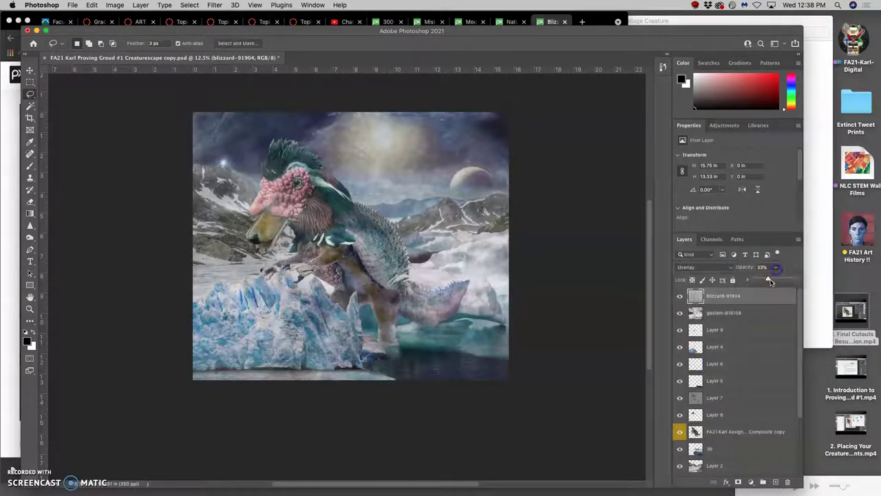
{"action": "left_click_drag", "start_coordinate": [783, 280], "coordinate": [784, 280]}
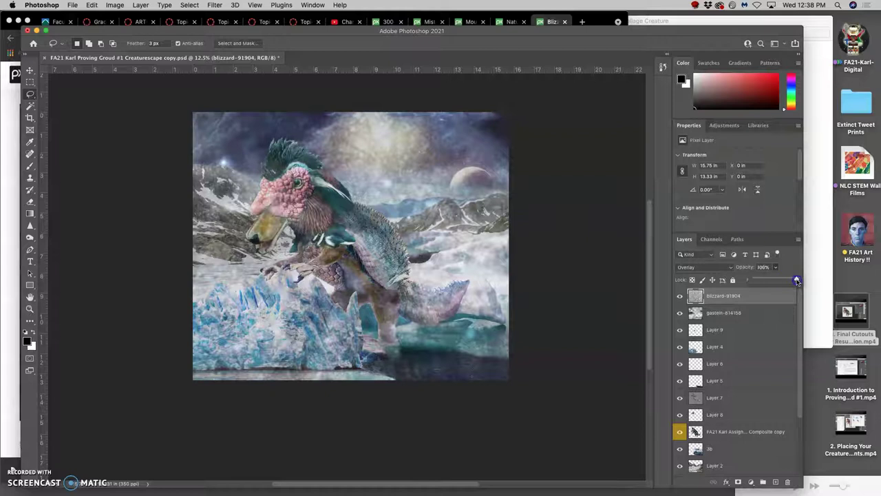
{"action": "left_click_drag", "start_coordinate": [771, 281], "coordinate": [784, 282]}
Try Soft Light, compare by toggling the layer, then settle on Pin Light blending.
{"action": "left_click", "coordinate": [708, 267]}
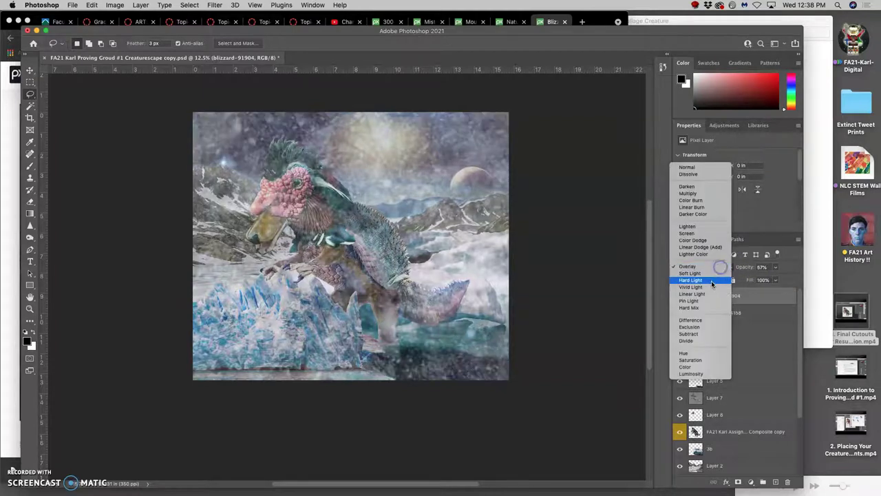
{"action": "left_click", "coordinate": [710, 273]}
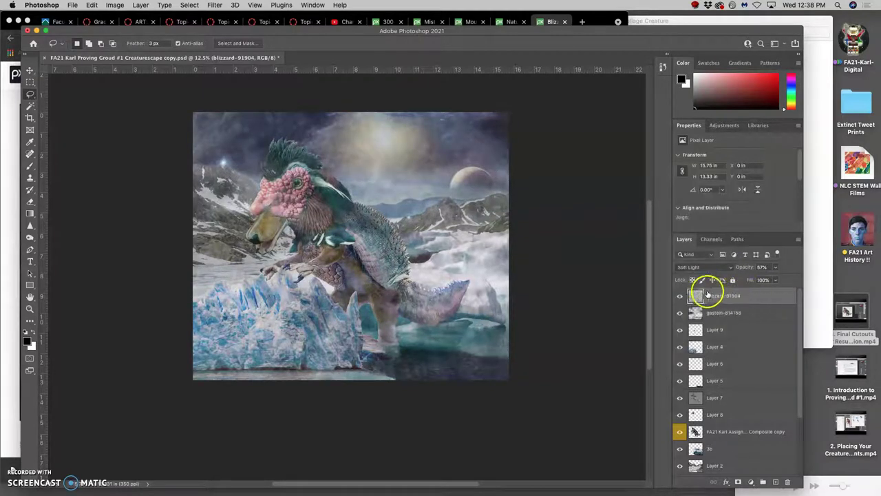
{"action": "left_click", "coordinate": [681, 296]}
{"action": "left_click", "coordinate": [681, 297]}
{"action": "left_click", "coordinate": [681, 297]}
{"action": "left_click", "coordinate": [681, 297]}
{"action": "left_click", "coordinate": [688, 268]}
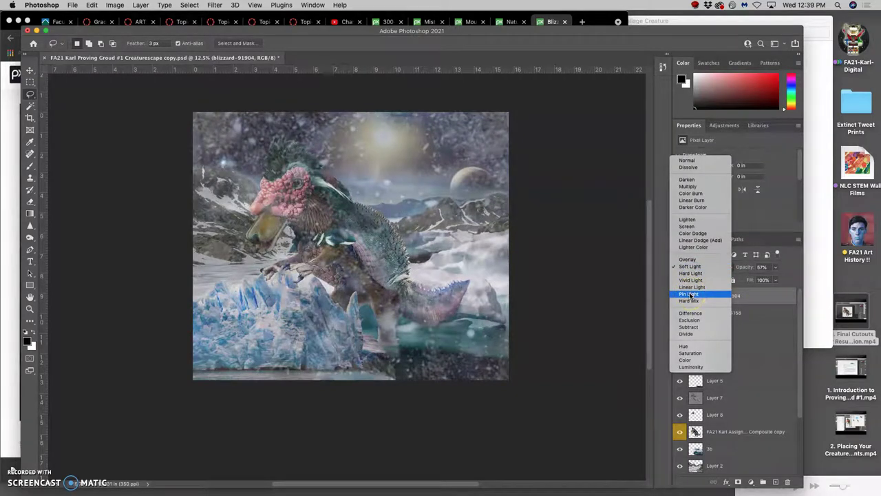
{"action": "left_click", "coordinate": [689, 294]}
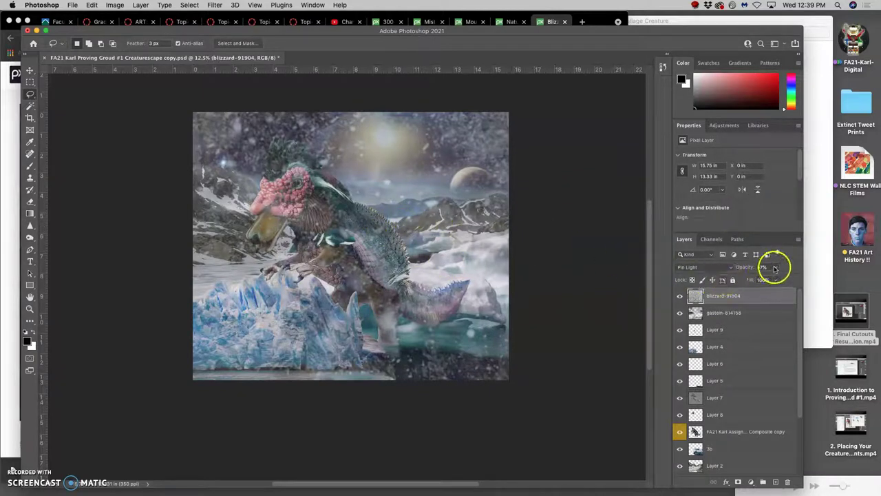
{"action": "left_click", "coordinate": [30, 201]}
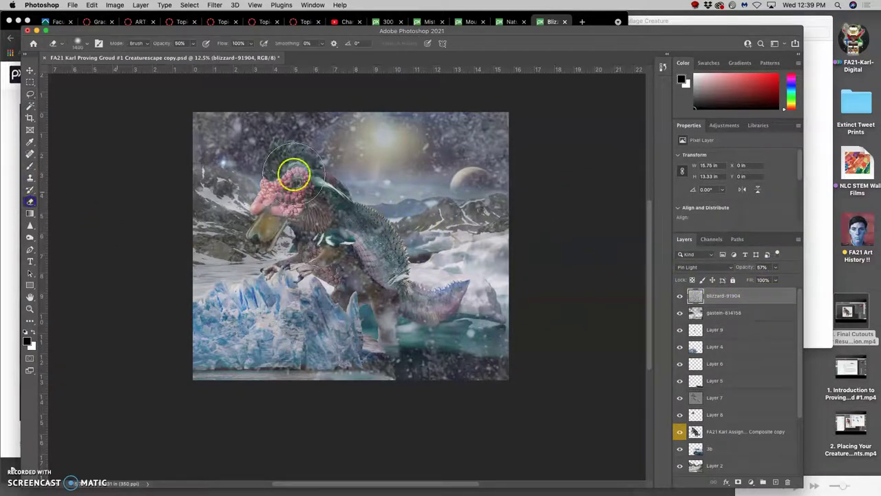